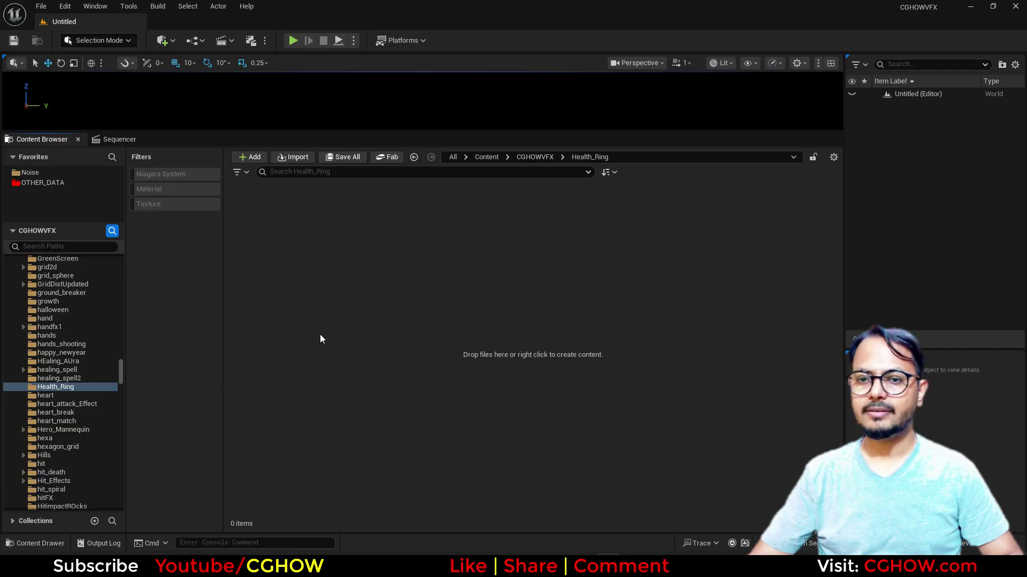
Step: Create a material named M_Health in the Health_Ring folder, open it and switch its preview mesh to a plane
{"action": "right_click", "coordinate": [350, 260]}
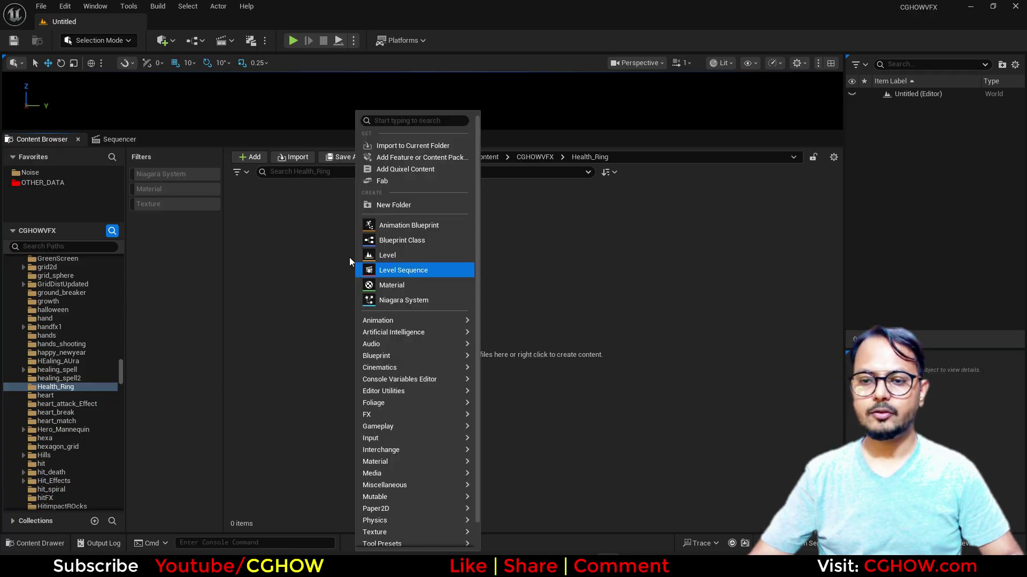
{"action": "left_click", "coordinate": [394, 274]}
{"action": "type", "text": "M_"}
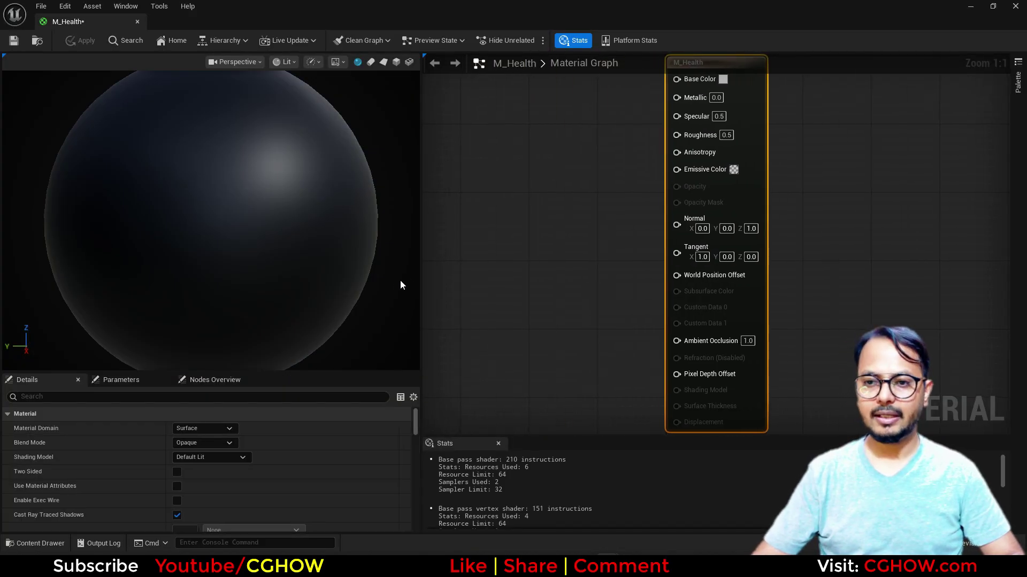
{"action": "left_click_drag", "start_coordinate": [420, 265], "coordinate": [376, 266]}
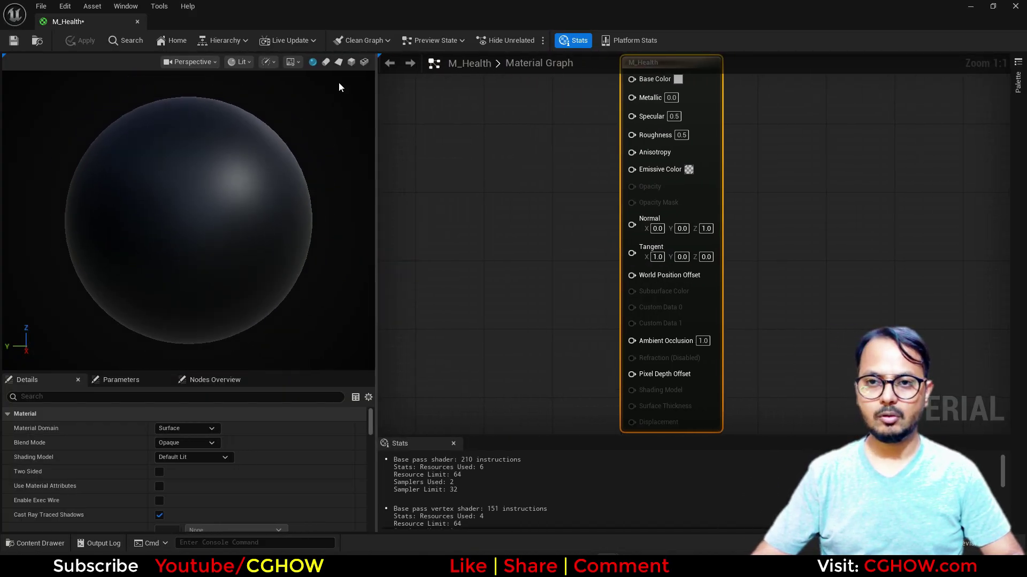
{"action": "left_click", "coordinate": [338, 61]}
Step: Add a GeneratedRoundRect node to the material graph and connect its Result to Emissive Color
{"action": "right_click_drag", "start_coordinate": [570, 277], "coordinate": [556, 184]}
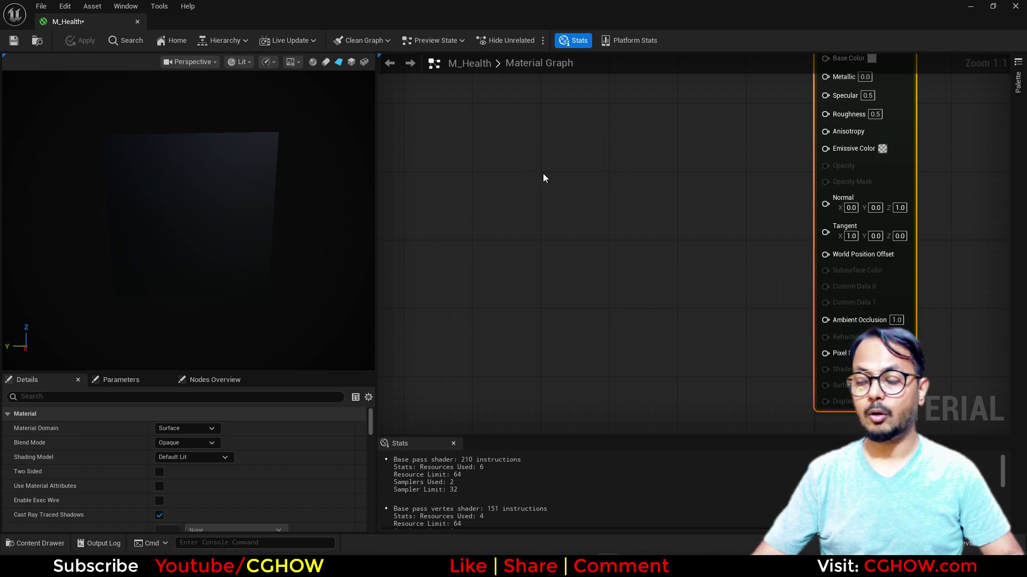
{"action": "right_click_drag", "start_coordinate": [518, 155], "coordinate": [537, 155]}
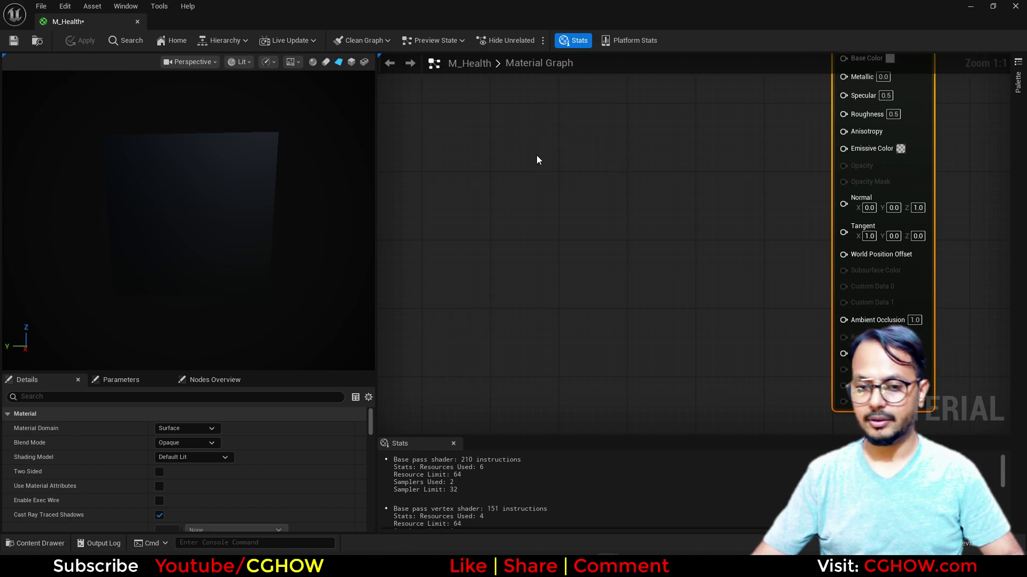
{"action": "right_click", "coordinate": [515, 131]}
{"action": "type", "text": "ne"}
{"action": "right_click", "coordinate": [489, 124]}
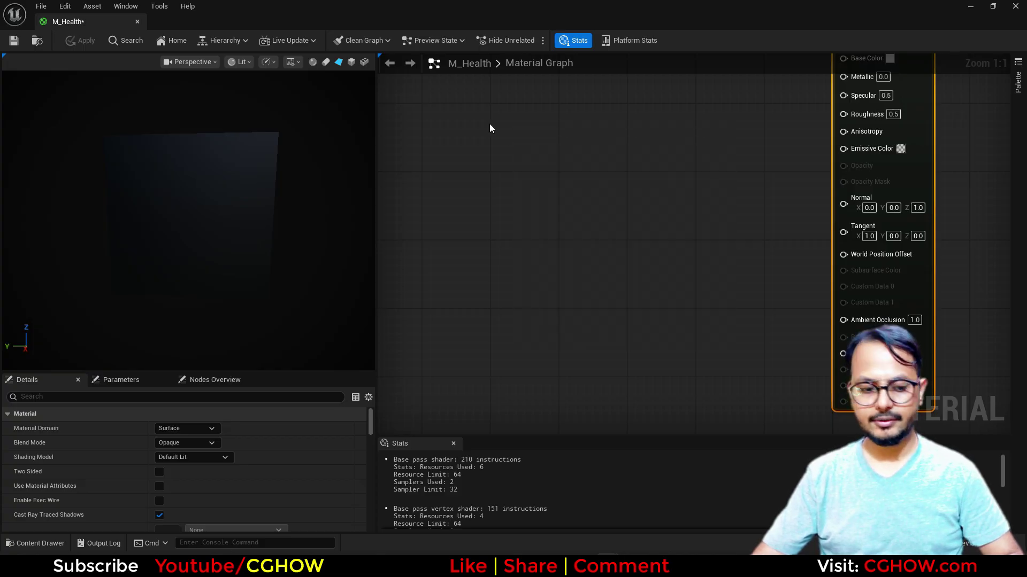
{"action": "type", "text": "gene"}
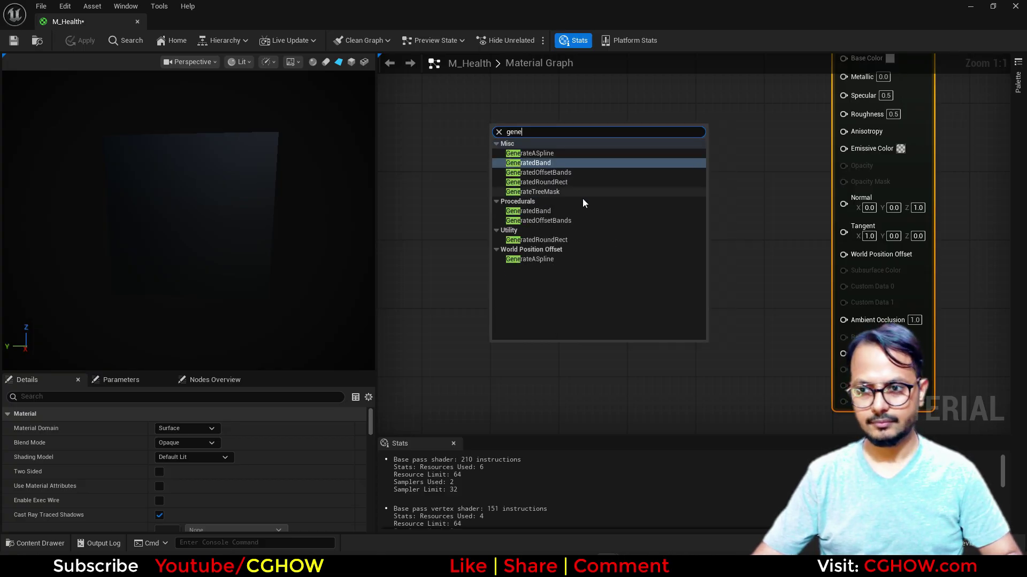
{"action": "left_click", "coordinate": [540, 182]}
{"action": "left_click_drag", "start_coordinate": [587, 142], "coordinate": [844, 148]}
Step: Set the material's shading model to Unlit and enable Two Sided
{"action": "left_click", "coordinate": [930, 92]}
{"action": "left_click", "coordinate": [182, 457]}
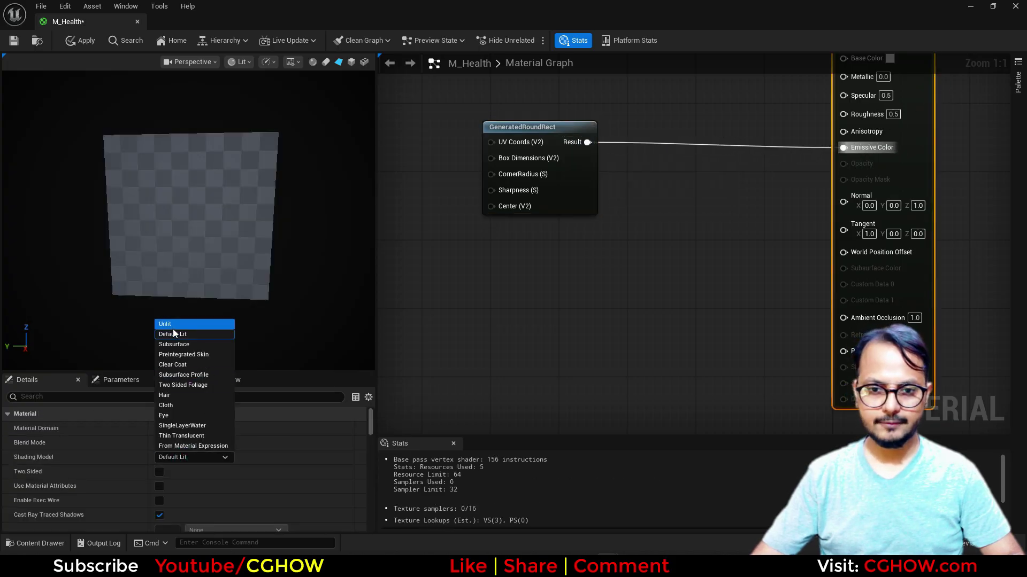
{"action": "left_click", "coordinate": [171, 324]}
{"action": "left_click", "coordinate": [156, 472]}
Step: Feed the round rectangle's Box Dimensions with a Constant2Vector node set to X 0.7 and Y 0.05
{"action": "right_click", "coordinate": [575, 233]}
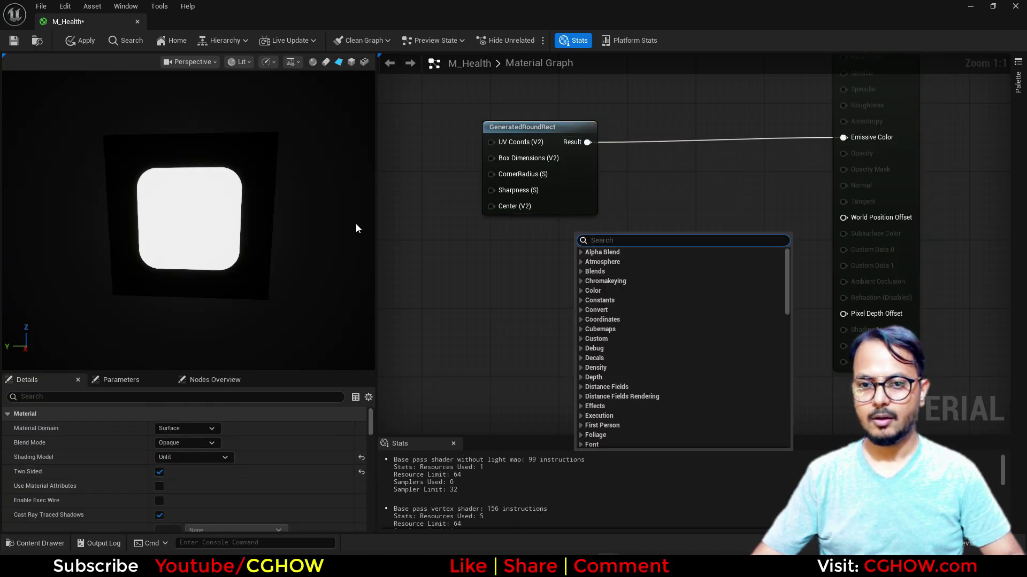
{"action": "right_click_drag", "start_coordinate": [515, 193], "coordinate": [561, 267]}
{"action": "right_click_drag", "start_coordinate": [512, 229], "coordinate": [558, 233]}
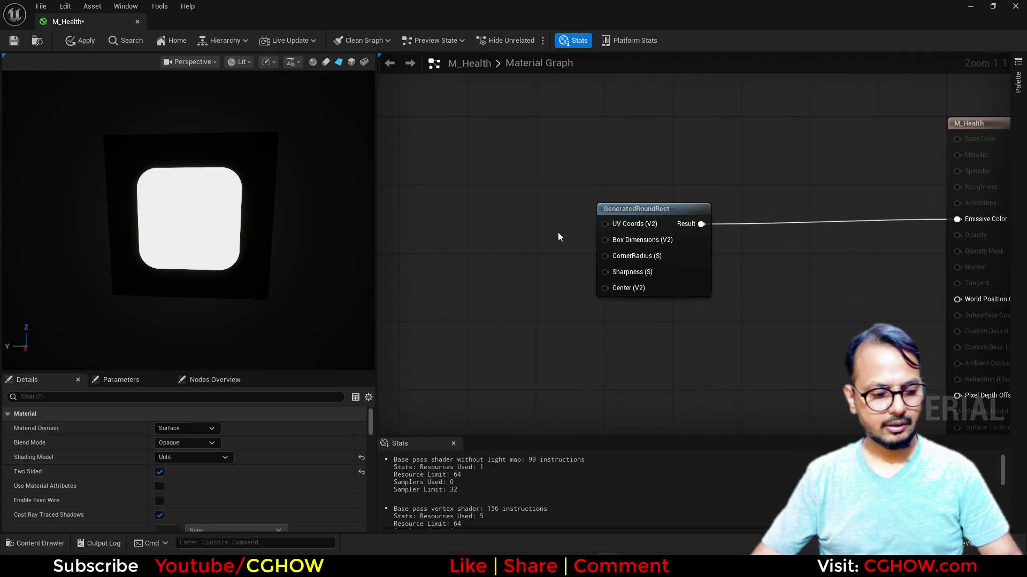
{"action": "left_click", "coordinate": [509, 222]}
{"action": "left_click_drag", "start_coordinate": [551, 234], "coordinate": [604, 240]}
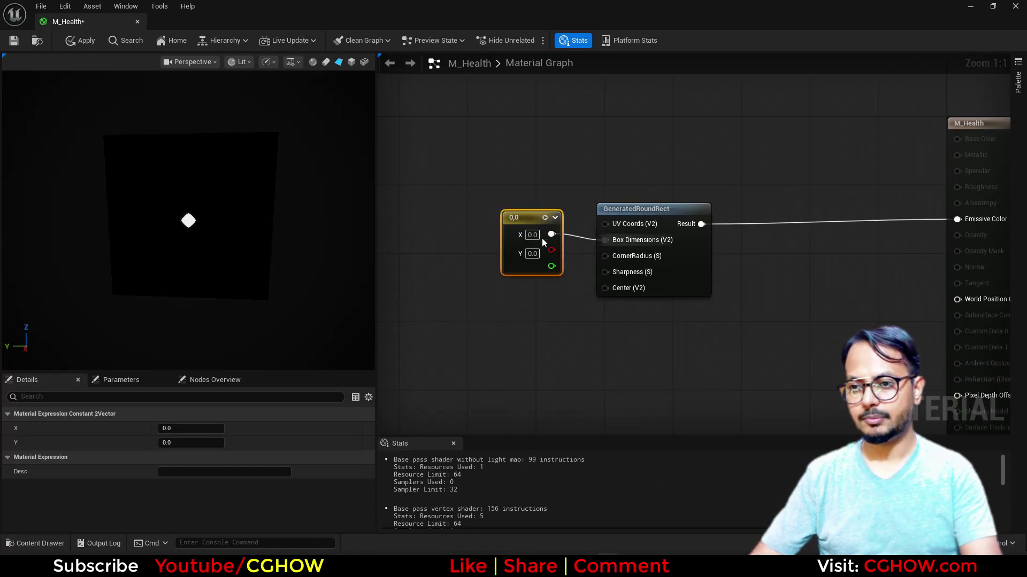
{"action": "type", "text": "0.7"}
{"action": "key", "text": "Tab"}
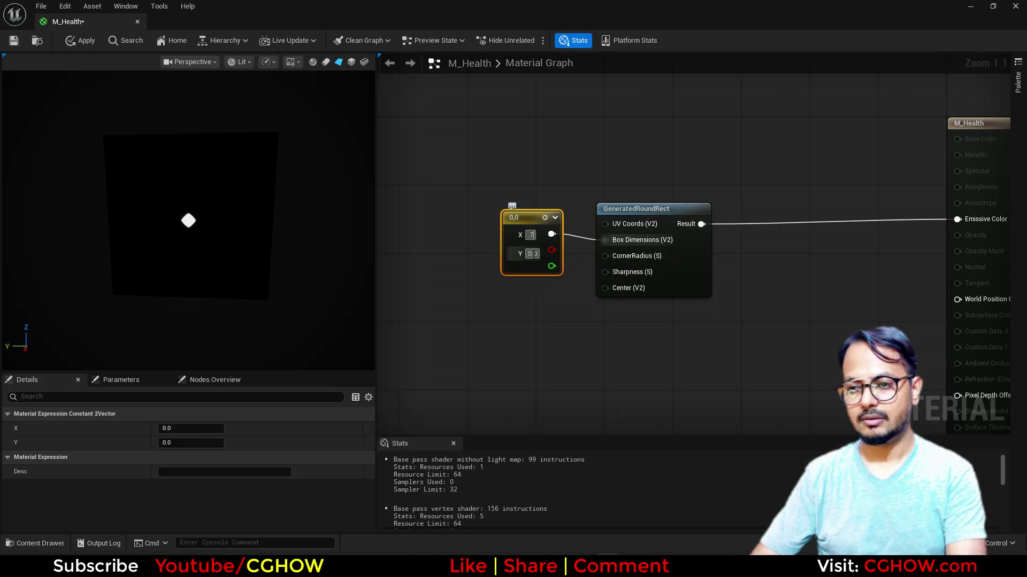
{"action": "type", "text": "0.05"}
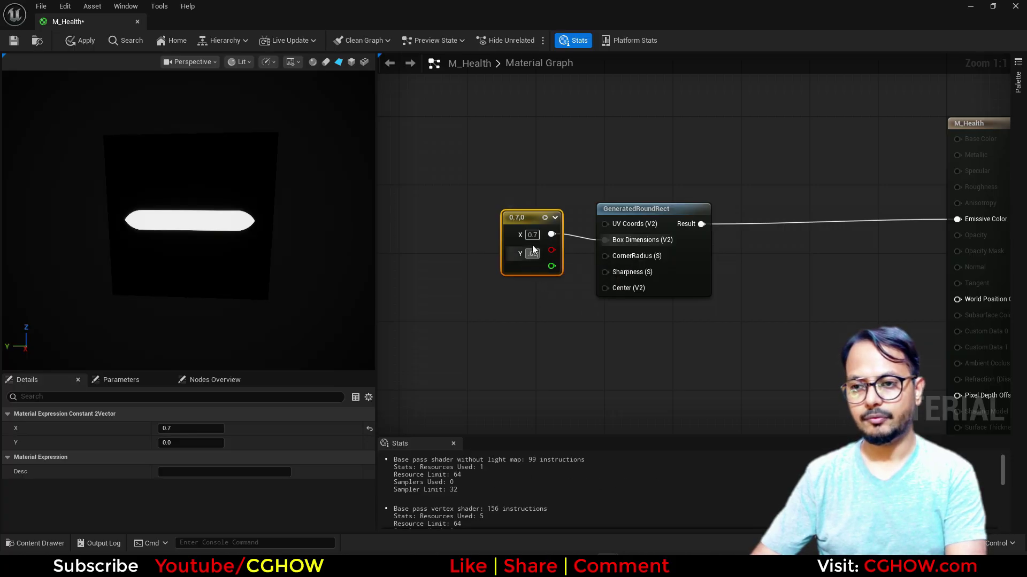
{"action": "key", "text": "Return"}
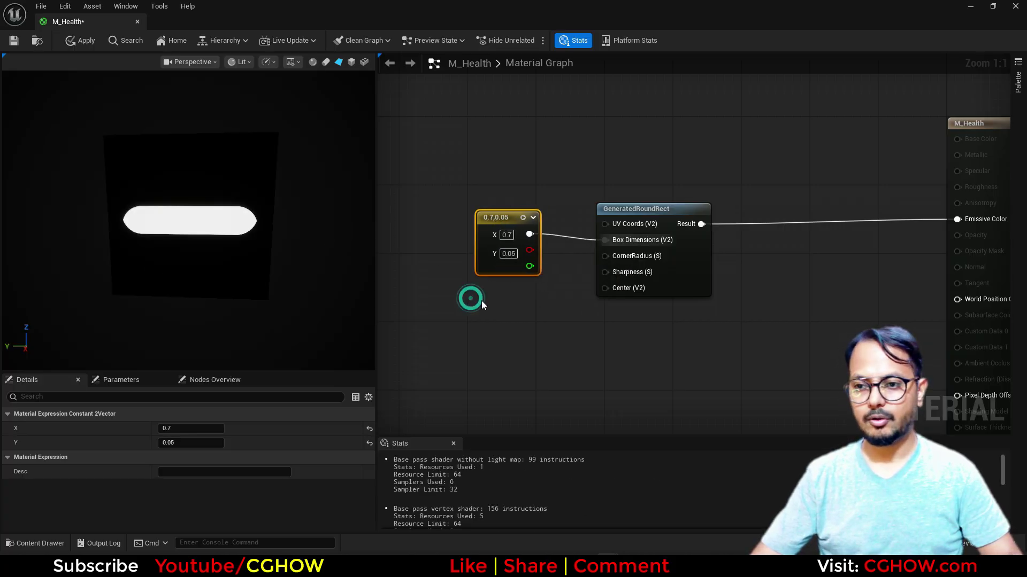
{"action": "key", "text": "2"}
{"action": "left_click", "coordinate": [470, 298]}
{"action": "left_click_drag", "start_coordinate": [522, 319], "coordinate": [492, 303]}
{"action": "key", "text": "Delete"}
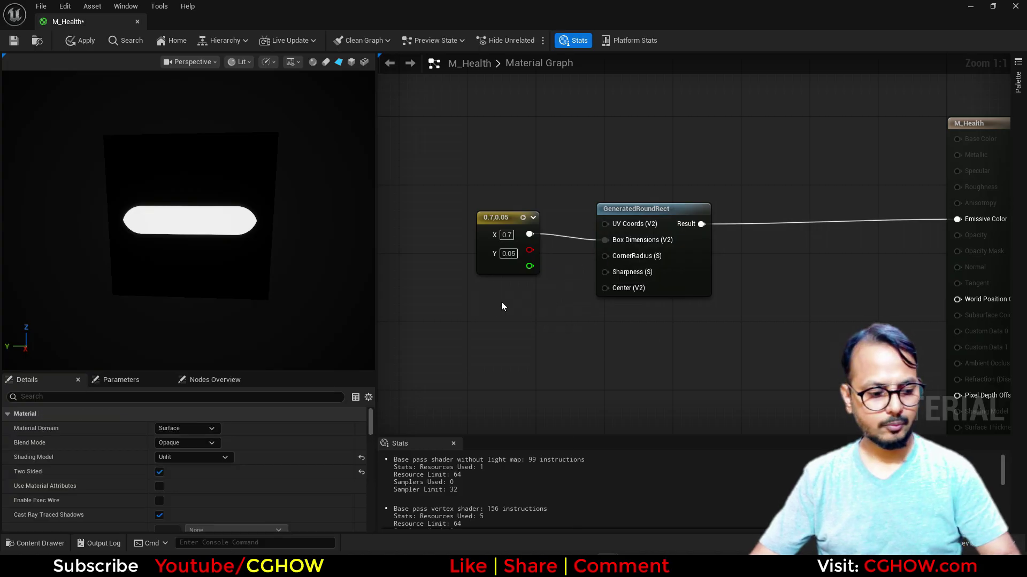
Step: Add a scalar Constant node with value 0.05 and connect it to the round rectangle's CornerRadius
{"action": "left_click", "coordinate": [496, 293]}
{"action": "left_click_drag", "start_coordinate": [555, 311], "coordinate": [605, 256]}
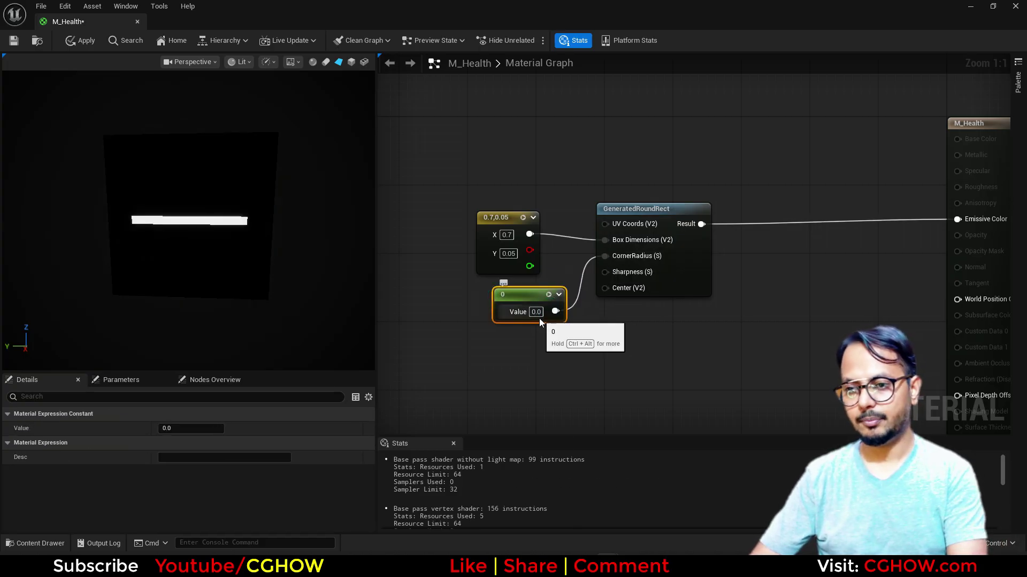
{"action": "double_click", "coordinate": [536, 312]}
{"action": "type", "text": "0.05"}
{"action": "key", "text": "Return"}
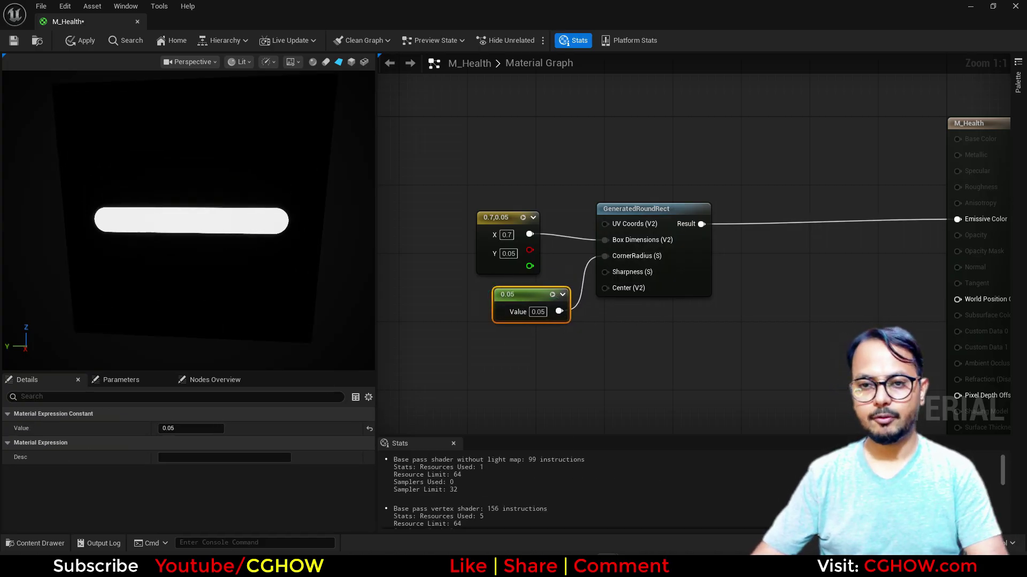
{"action": "left_click_drag", "start_coordinate": [251, 218], "coordinate": [278, 218]}
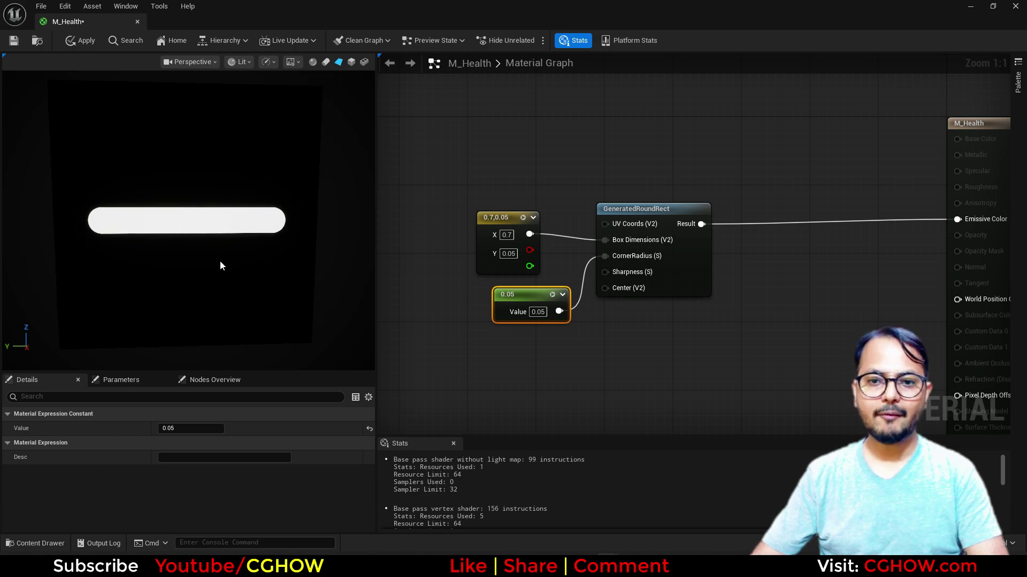
{"action": "scroll", "coordinate": [695, 310], "scroll_direction": "down", "scroll_amount": 2}
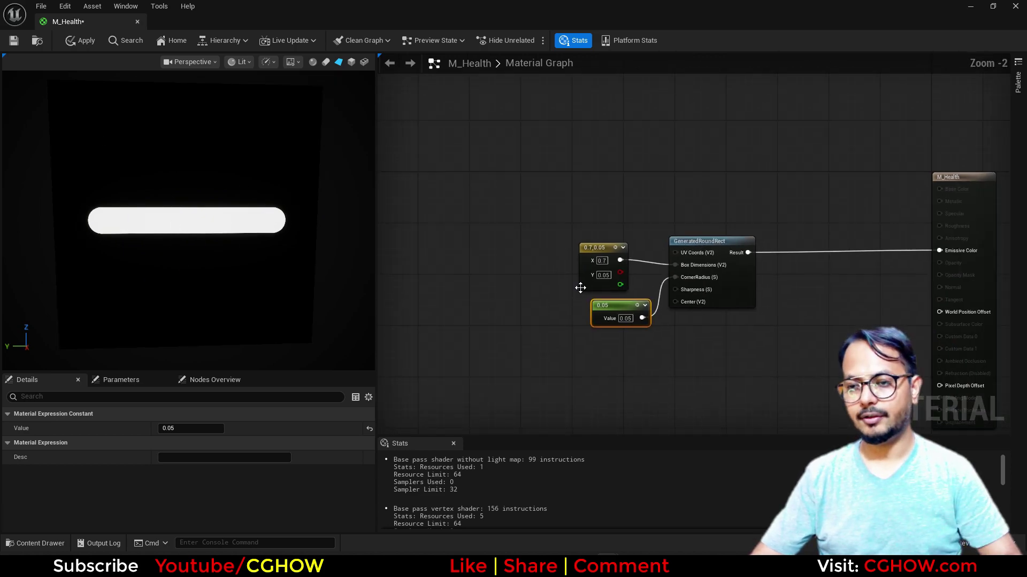
{"action": "right_click", "coordinate": [464, 173]}
{"action": "left_click", "coordinate": [722, 199]}
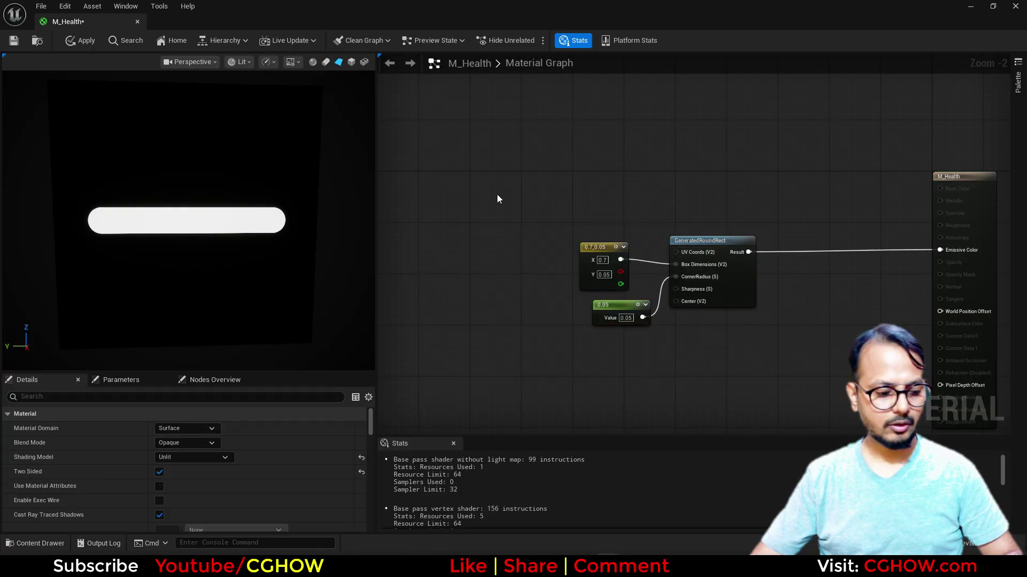
{"action": "key", "text": "c"}
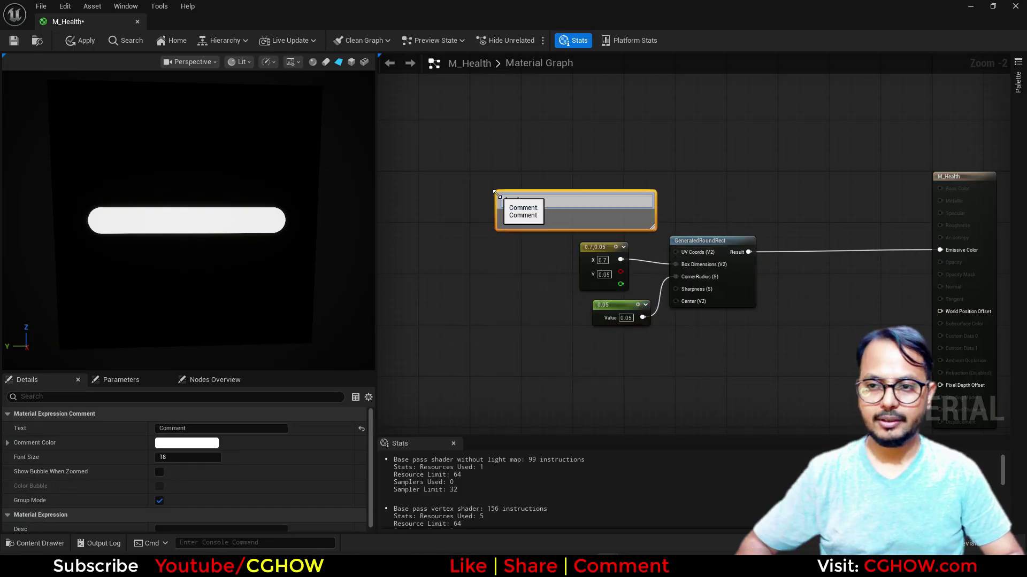
Step: Add a VectorToRadialValue node and connect its Radial Coordinates to the round rectangle's UV Coords
{"action": "right_click", "coordinate": [470, 171]}
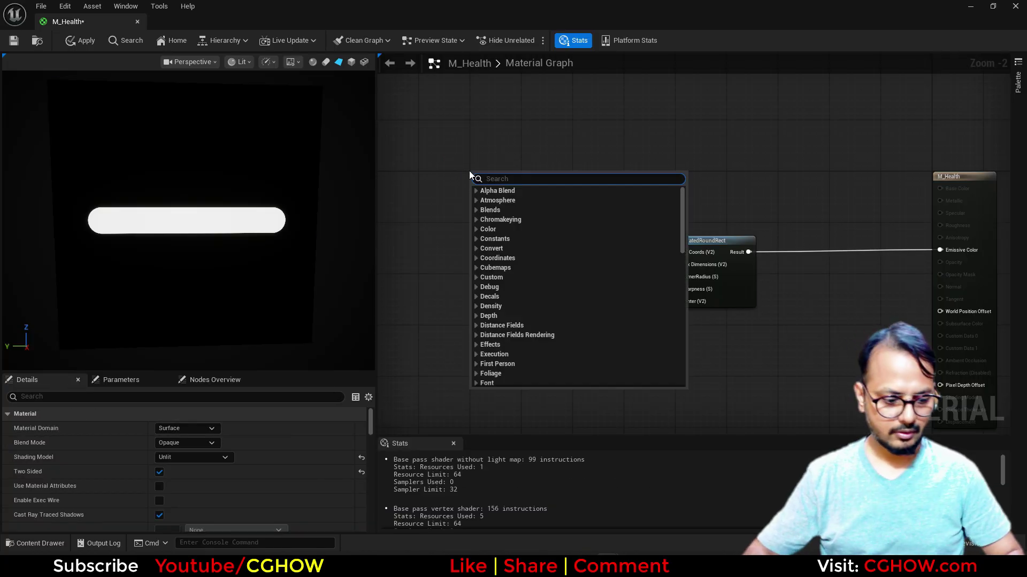
{"action": "type", "text": "vectortora"}
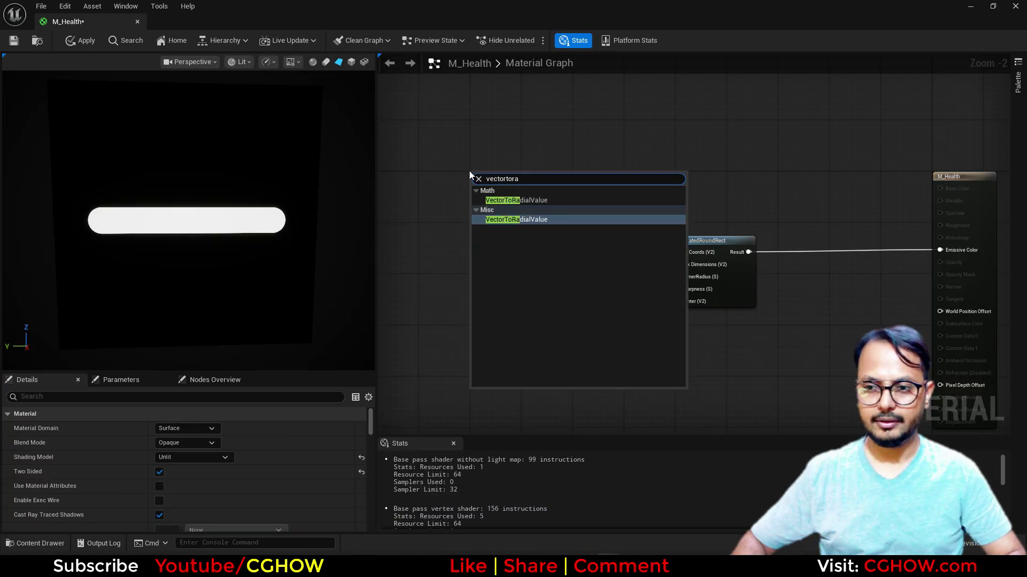
{"action": "left_click", "coordinate": [513, 200]}
{"action": "left_click_drag", "start_coordinate": [608, 181], "coordinate": [688, 252]}
{"action": "left_click_drag", "start_coordinate": [576, 178], "coordinate": [509, 172]}
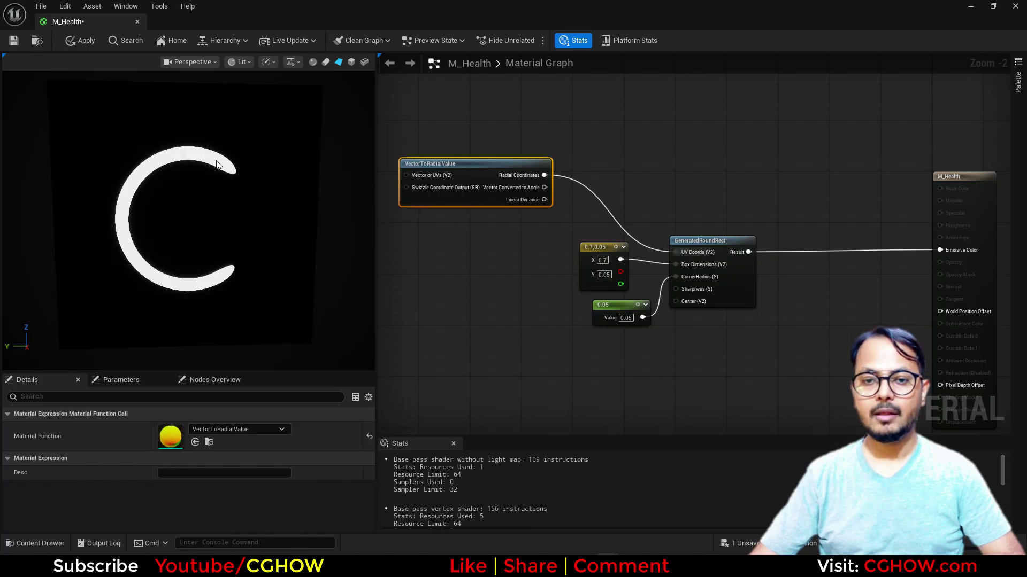
{"action": "scroll", "coordinate": [213, 200], "scroll_direction": "up", "scroll_amount": 5}
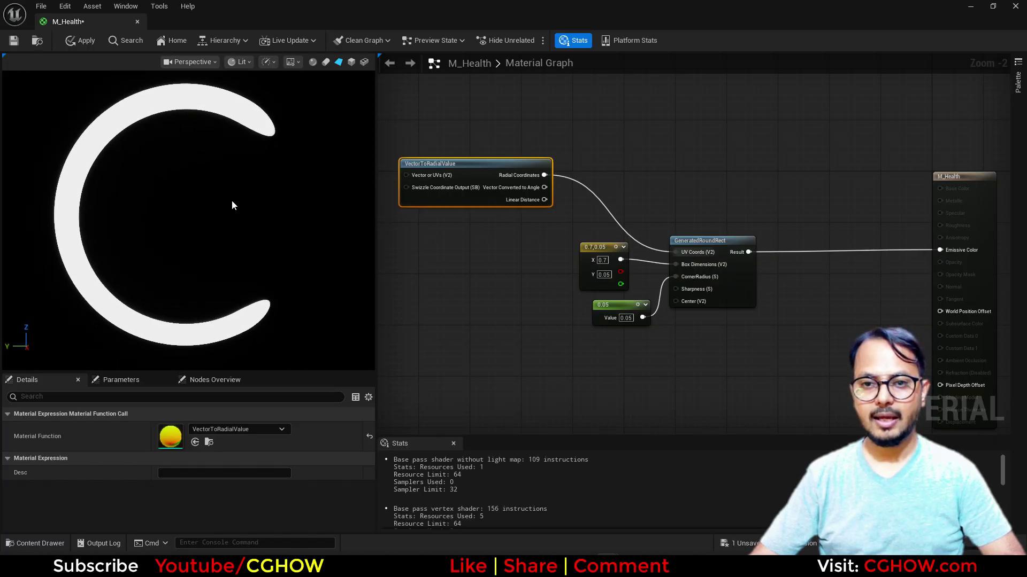
Step: Convert the constant feeding CornerRadius into a parameter named Corner_Radius
{"action": "right_click_drag", "start_coordinate": [636, 309], "coordinate": [545, 287]}
{"action": "scroll", "coordinate": [544, 287], "scroll_direction": "up", "scroll_amount": 2}
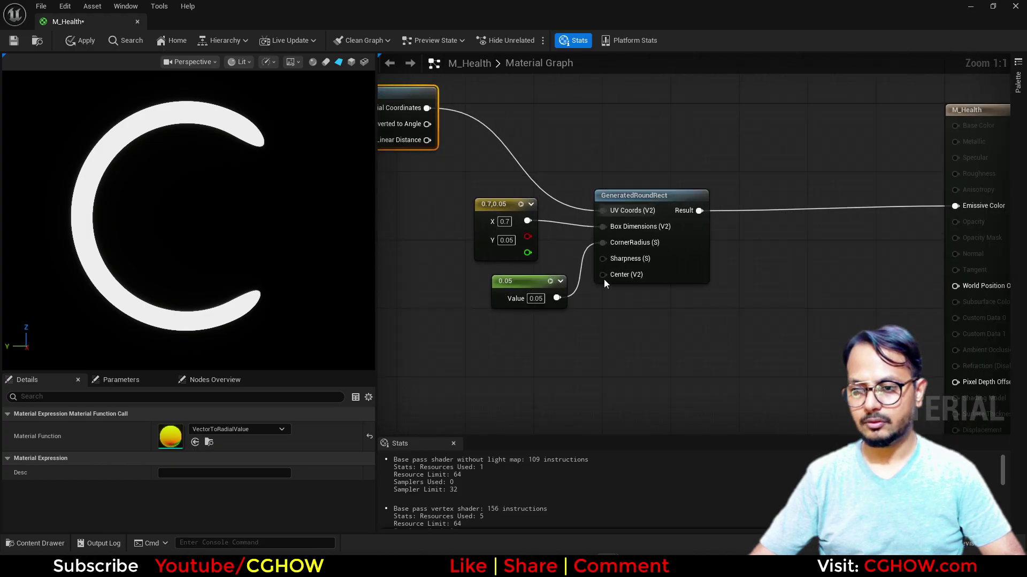
{"action": "right_click", "coordinate": [515, 283]}
{"action": "left_click", "coordinate": [574, 313]}
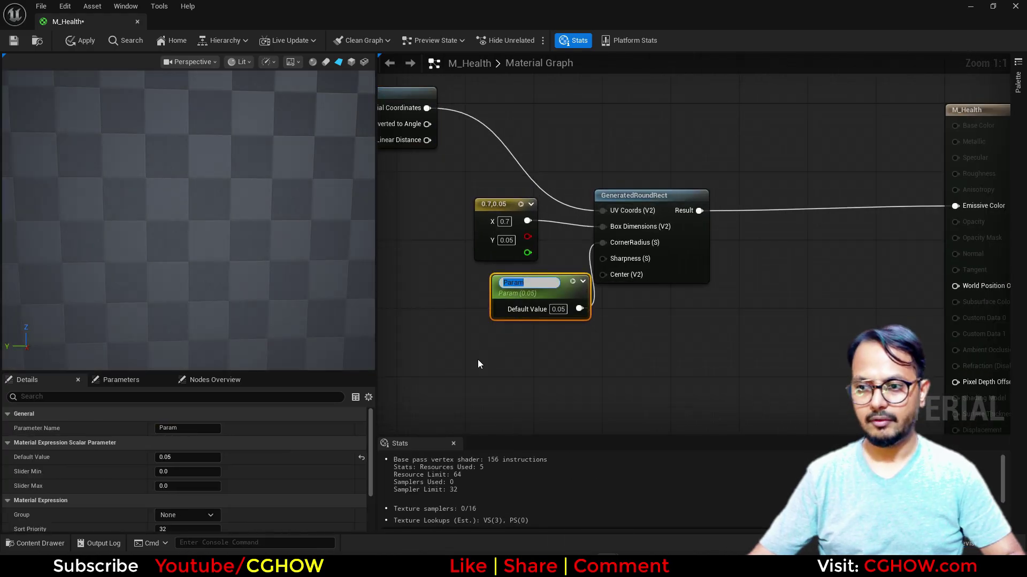
{"action": "type", "text": "Cor"}
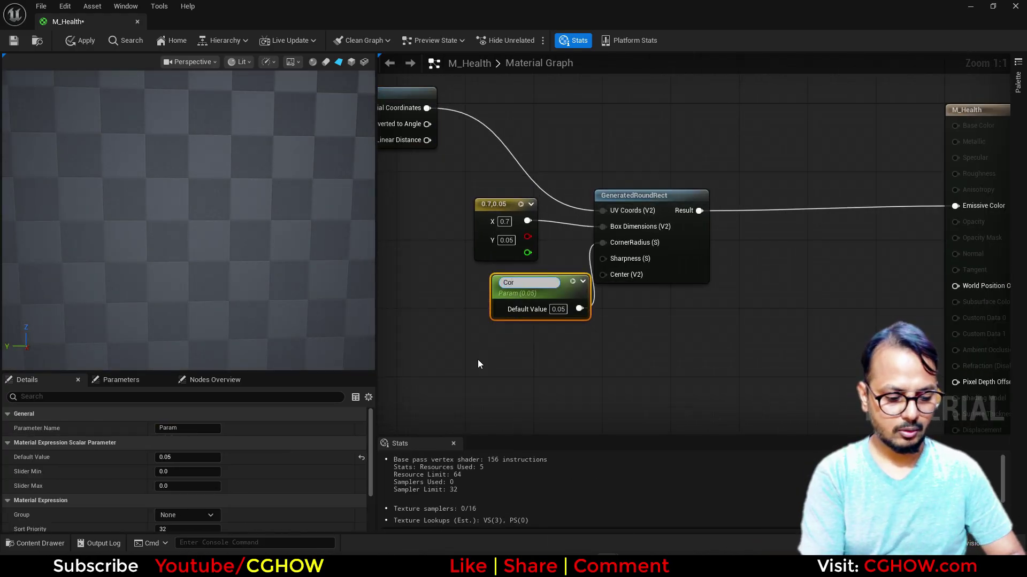
{"action": "type", "text": "ner_"}
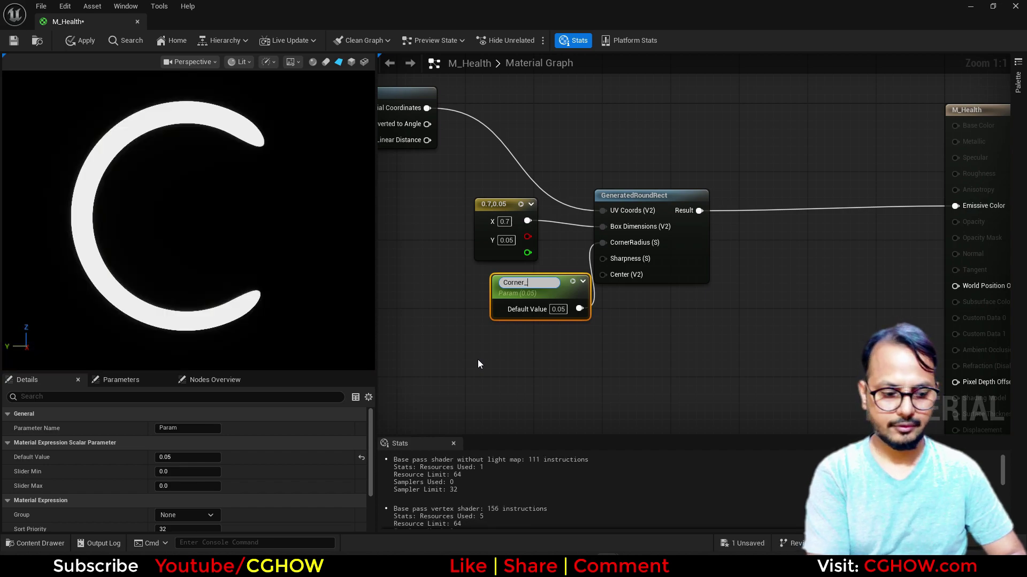
{"action": "type", "text": "Radius"}
{"action": "key", "text": "Return"}
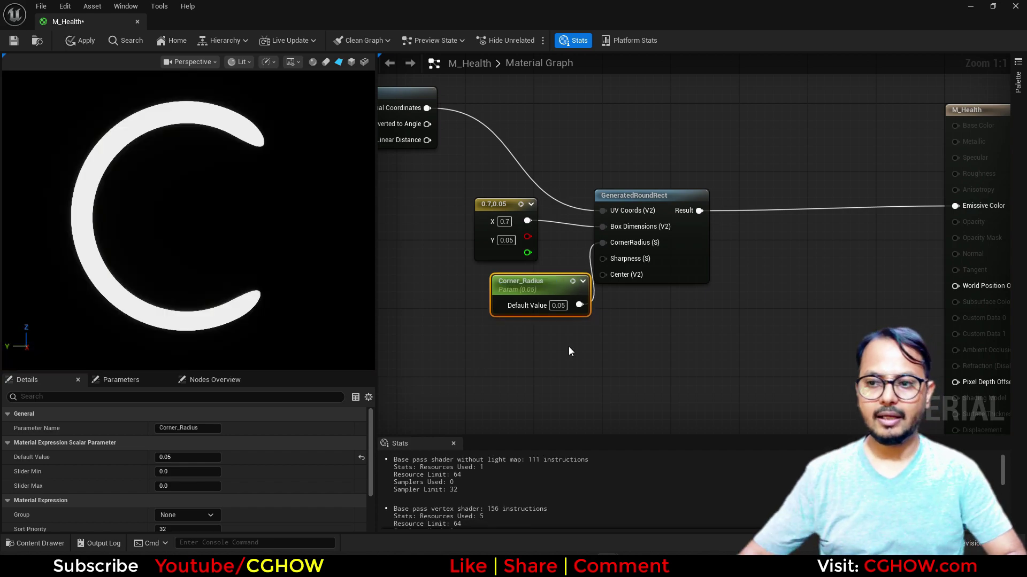
Step: Set the default value of the Corner_Radius parameter to 0.03
{"action": "left_click", "coordinate": [560, 307]}
{"action": "type", "text": "0.03"}
{"action": "key", "text": "Return"}
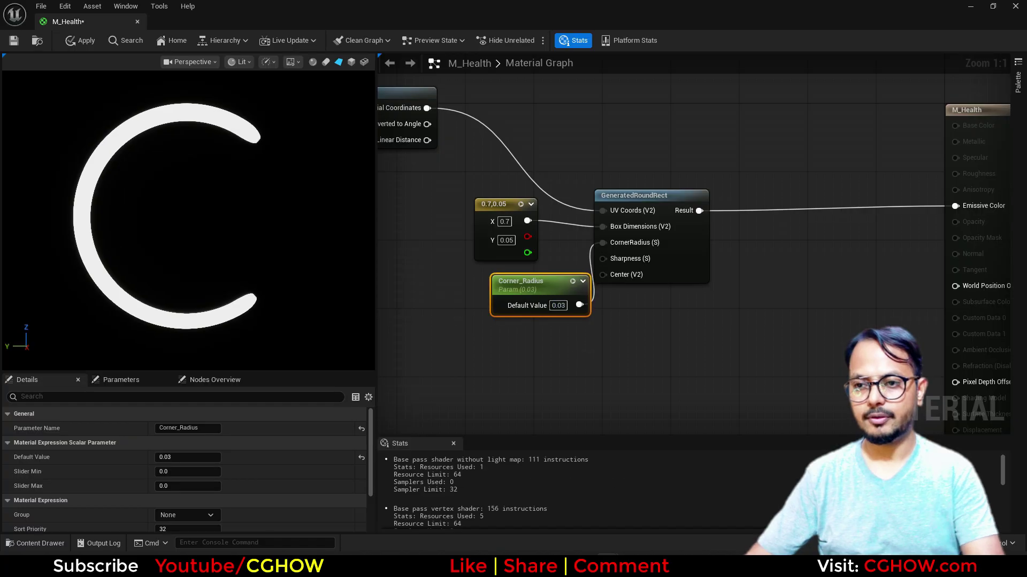
Step: Insert a Multiply node between Radial Coordinates and the round rectangle's UV Coords, with B set to 2
{"action": "right_click_drag", "start_coordinate": [450, 202], "coordinate": [506, 226]}
{"action": "right_click_drag", "start_coordinate": [469, 156], "coordinate": [551, 195]}
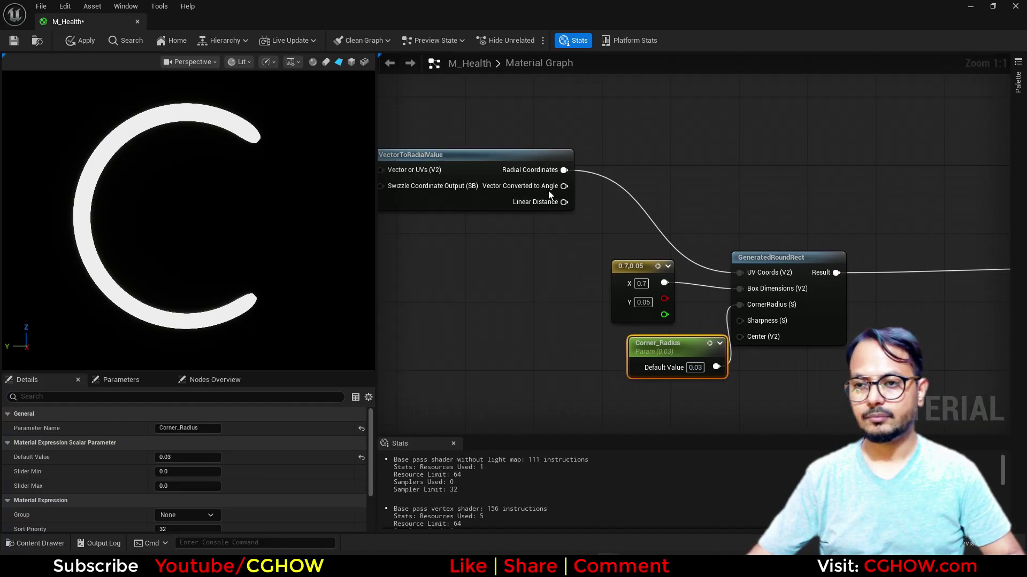
{"action": "left_click", "coordinate": [527, 166]}
{"action": "scroll", "coordinate": [406, 257], "scroll_direction": "down", "scroll_amount": 2}
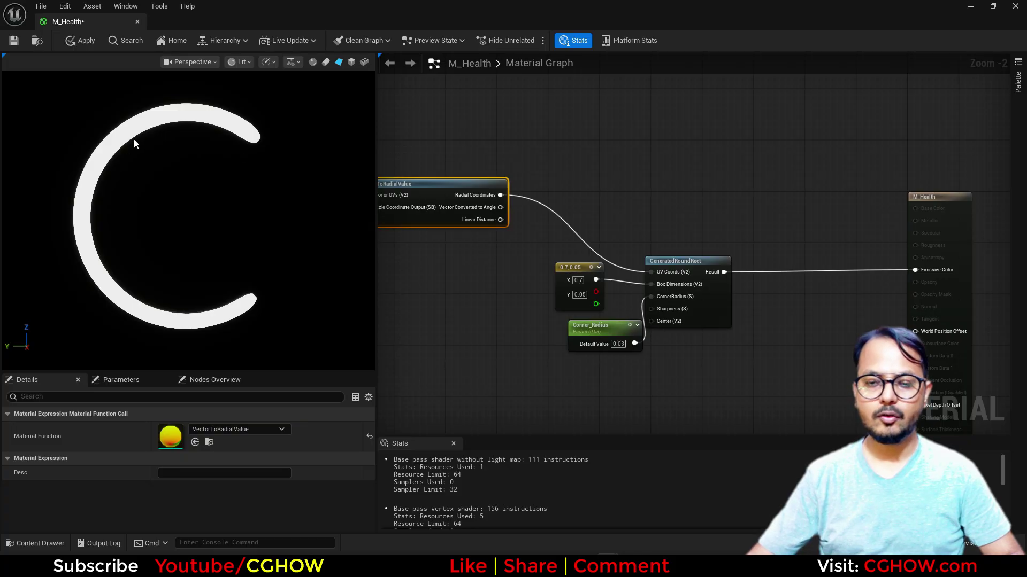
{"action": "left_click", "coordinate": [544, 169]}
{"action": "key", "text": "m"}
{"action": "left_click", "coordinate": [527, 177]}
{"action": "left_click_drag", "start_coordinate": [500, 195], "coordinate": [660, 268]}
{"action": "left_click", "coordinate": [546, 203]}
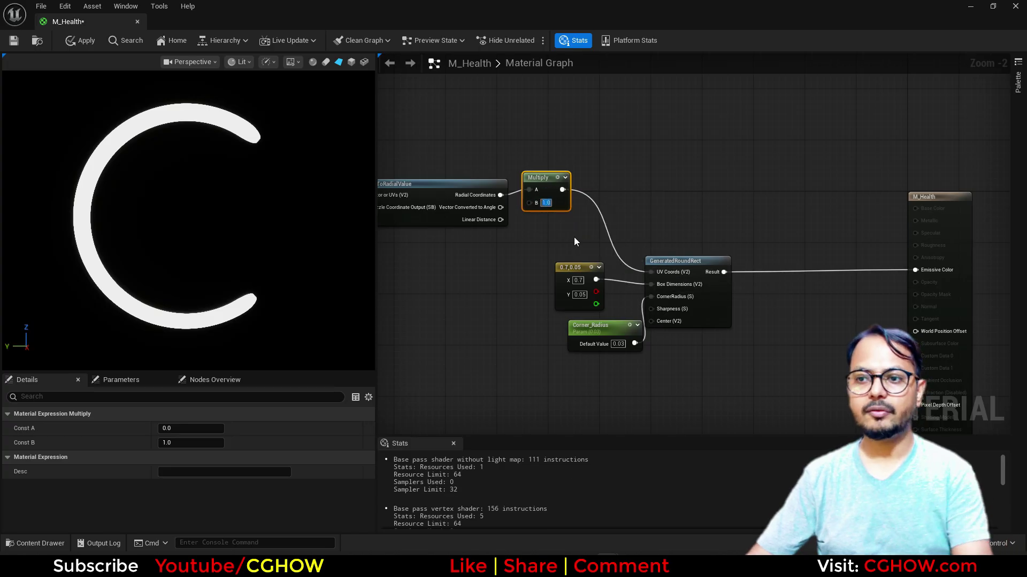
{"action": "type", "text": "2"}
{"action": "key", "text": "Return"}
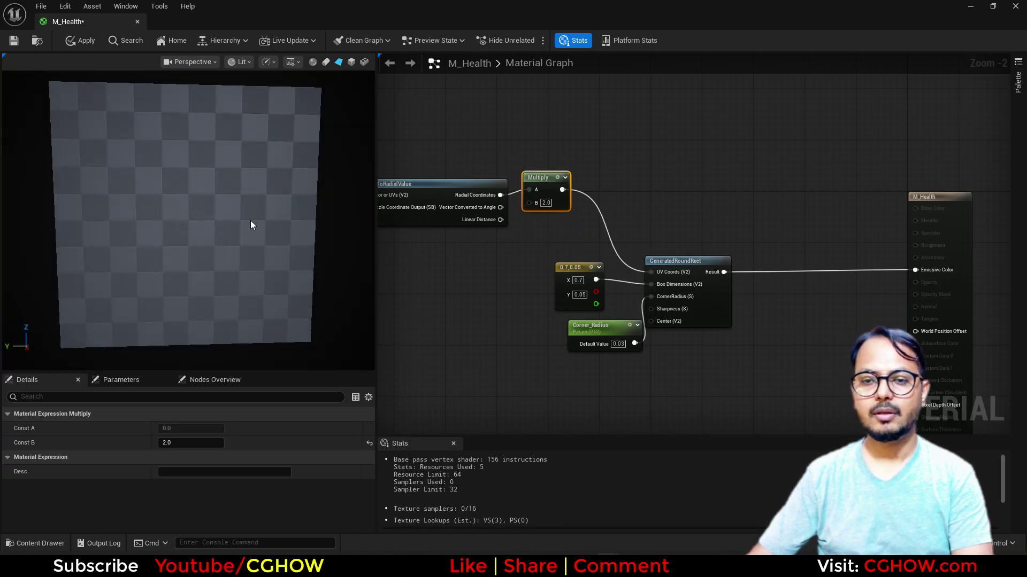
Step: Delete the Multiply node between Radial Coordinates and the round rectangle's UV Coords
{"action": "right_click_drag", "start_coordinate": [246, 237], "coordinate": [153, 300]}
{"action": "scroll", "coordinate": [190, 291], "scroll_direction": "down", "scroll_amount": 3}
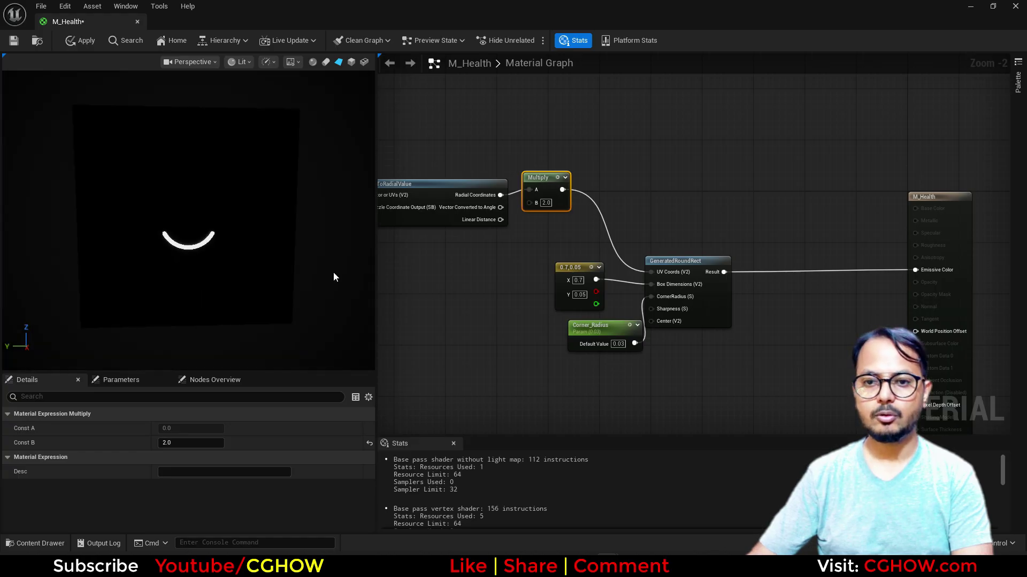
{"action": "key", "text": "Delete"}
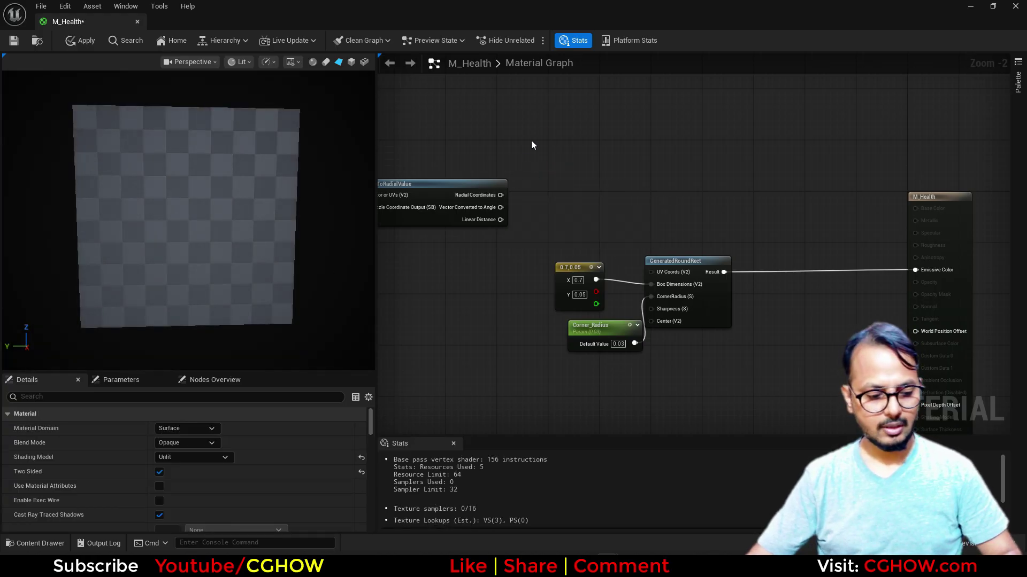
Step: Add two component masks fed by Radial Coordinates, one passing only R and the other only G
{"action": "key", "text": "ctrl+v"}
{"action": "left_click", "coordinate": [532, 198]}
{"action": "key", "text": "ctrl+v"}
{"action": "left_click_drag", "start_coordinate": [498, 193], "coordinate": [535, 157]}
{"action": "left_click", "coordinate": [548, 146]}
{"action": "left_click", "coordinate": [162, 444]}
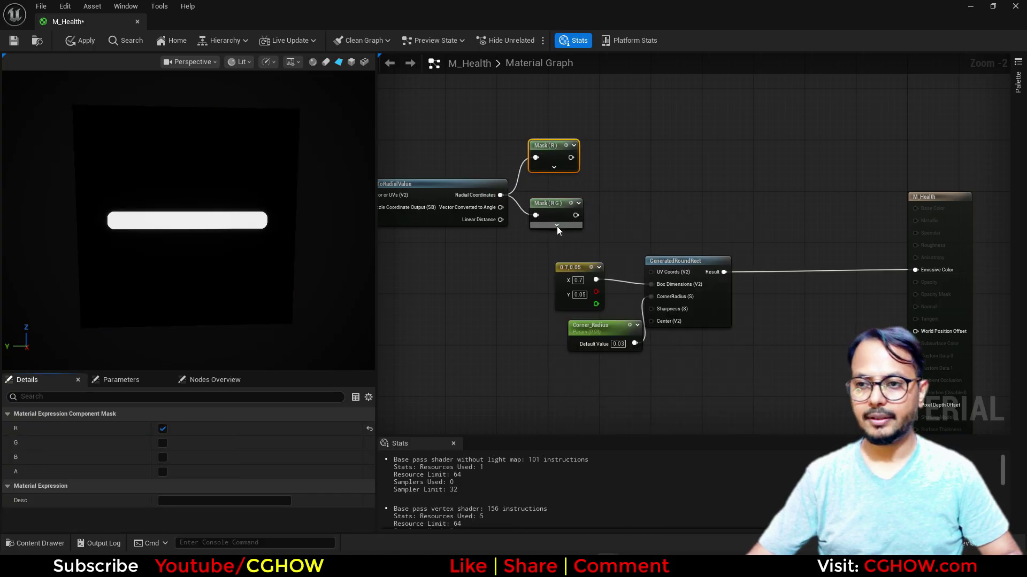
{"action": "left_click", "coordinate": [557, 225]}
{"action": "left_click", "coordinate": [163, 429]}
Step: Add an AppendVector node and connect the G mask to its B input
{"action": "right_click_drag", "start_coordinate": [589, 178], "coordinate": [517, 193]}
{"action": "right_click", "coordinate": [573, 148]}
{"action": "type", "text": "app"}
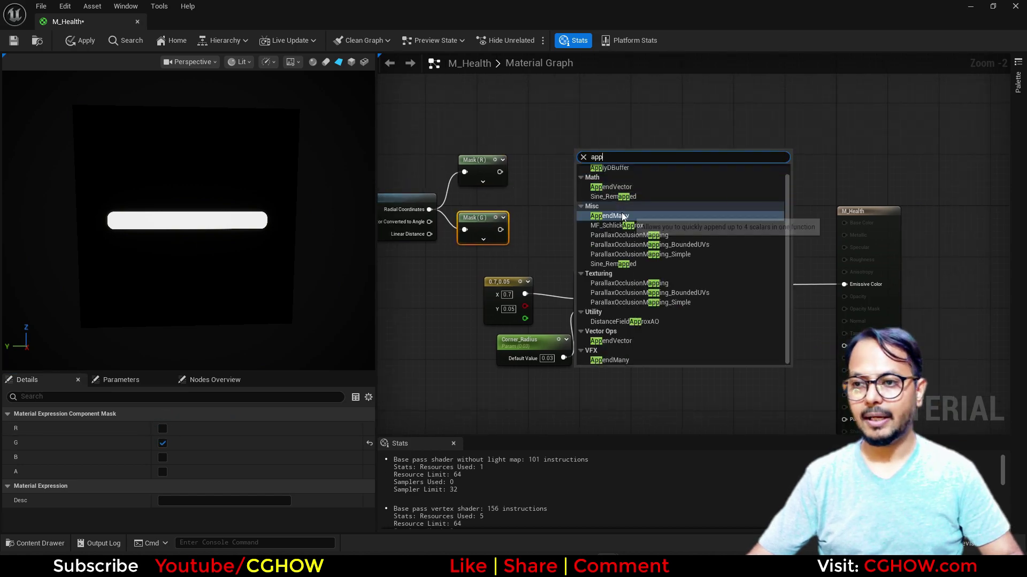
{"action": "left_click", "coordinate": [610, 187]}
{"action": "left_click_drag", "start_coordinate": [500, 229], "coordinate": [580, 178]}
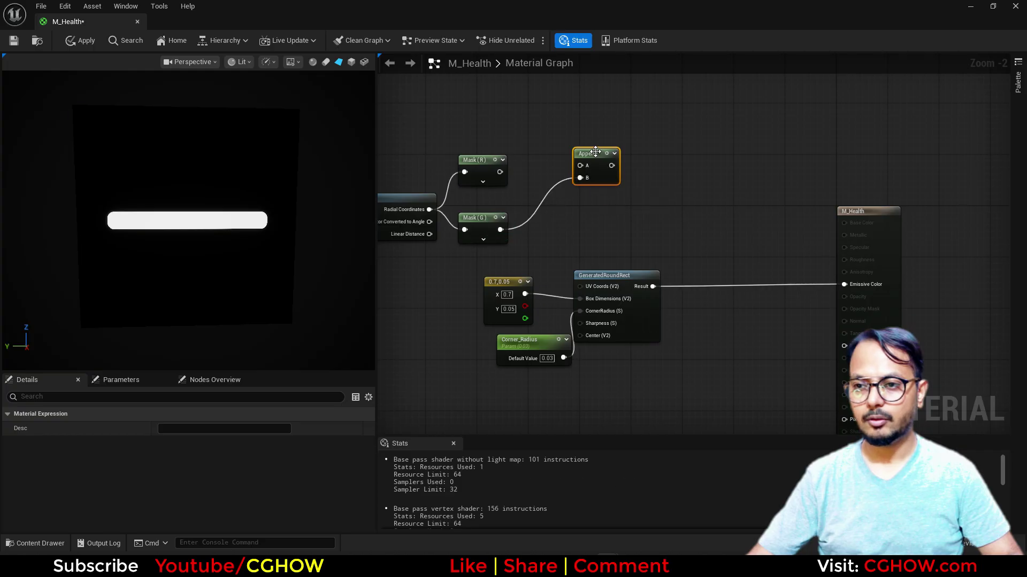
Step: Insert a Multiply node between the R mask and Append's A input, and connect Append to the round rectangle's UV Coords
{"action": "scroll", "coordinate": [529, 171], "scroll_direction": "up", "scroll_amount": 2}
{"action": "key", "text": "m"}
{"action": "left_click", "coordinate": [524, 151]}
{"action": "left_click_drag", "start_coordinate": [489, 170], "coordinate": [595, 324]}
Step: Add a scalar parameter named Cut above the mask nodes
{"action": "right_click_drag", "start_coordinate": [469, 185], "coordinate": [547, 197]}
{"action": "right_click_drag", "start_coordinate": [421, 133], "coordinate": [447, 146]}
{"action": "left_click", "coordinate": [447, 147]}
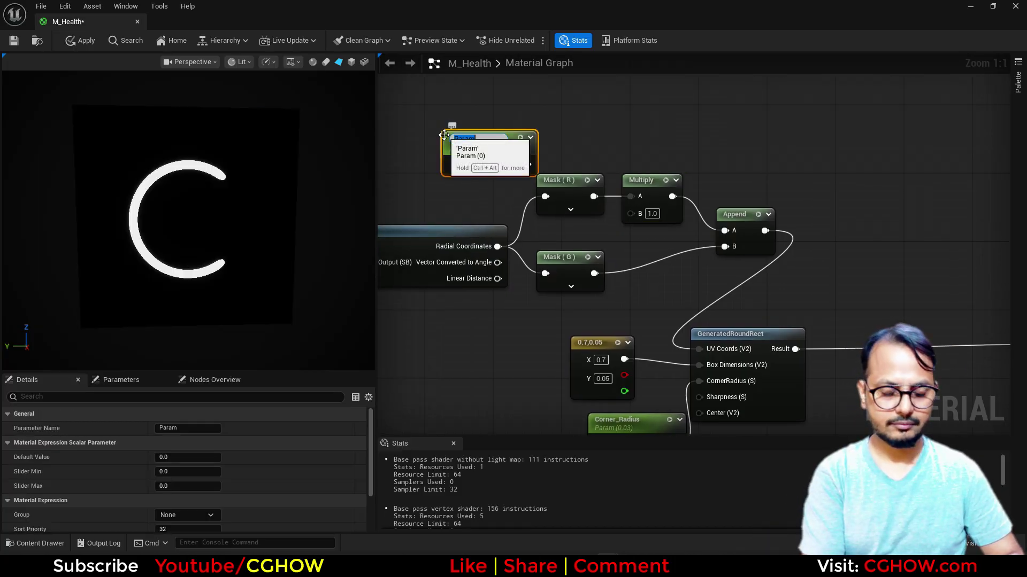
{"action": "type", "text": "Cut"}
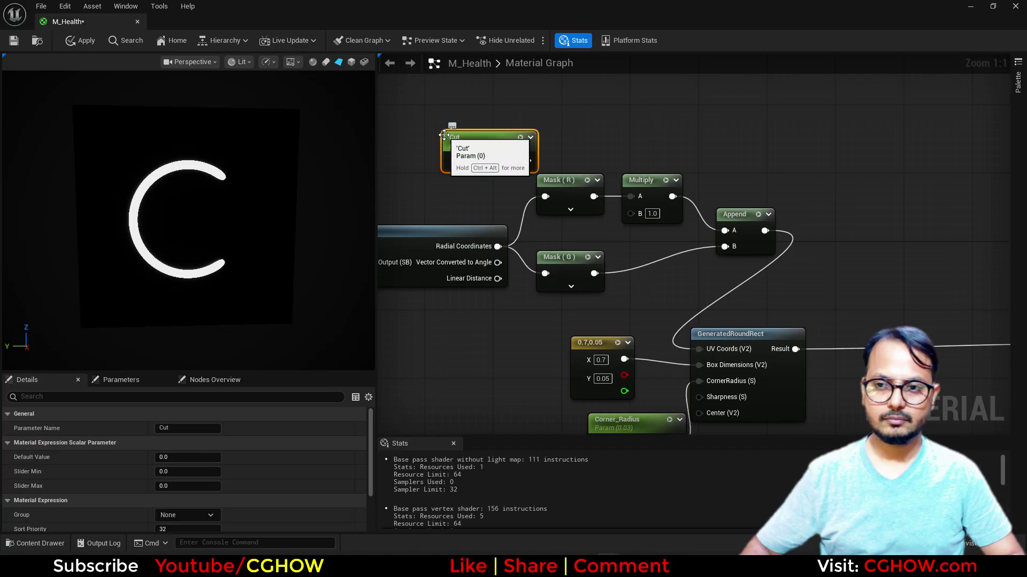
{"action": "key", "text": "Return"}
Step: Connect Cut to the Multiply node's B input and set its default value to 1
{"action": "left_click_drag", "start_coordinate": [526, 161], "coordinate": [634, 213]}
{"action": "left_click", "coordinate": [506, 162]}
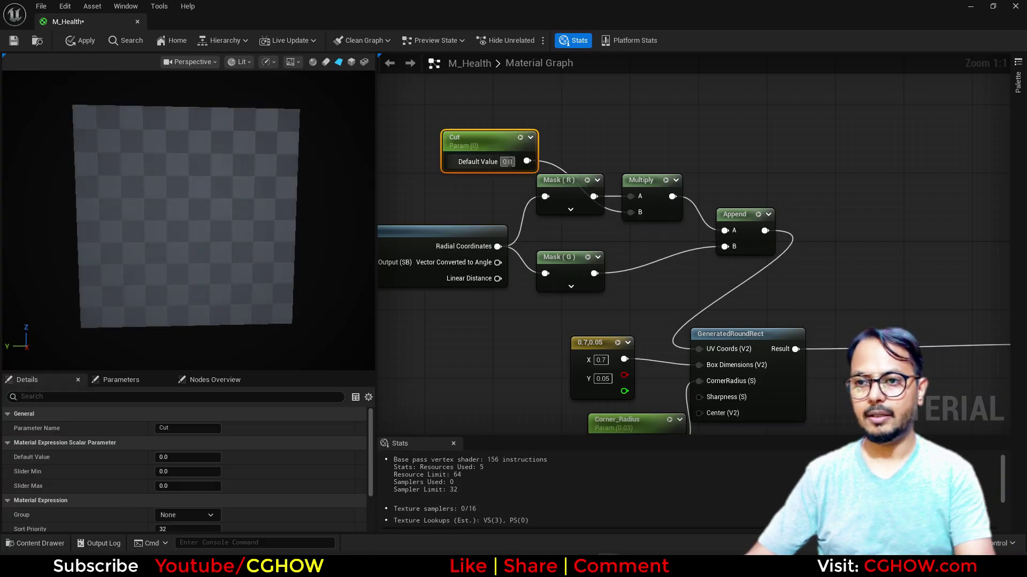
{"action": "type", "text": "1"}
{"action": "key", "text": "Return"}
{"action": "right_click_drag", "start_coordinate": [605, 274], "coordinate": [543, 211]}
{"action": "scroll", "coordinate": [544, 211], "scroll_direction": "down", "scroll_amount": 2}
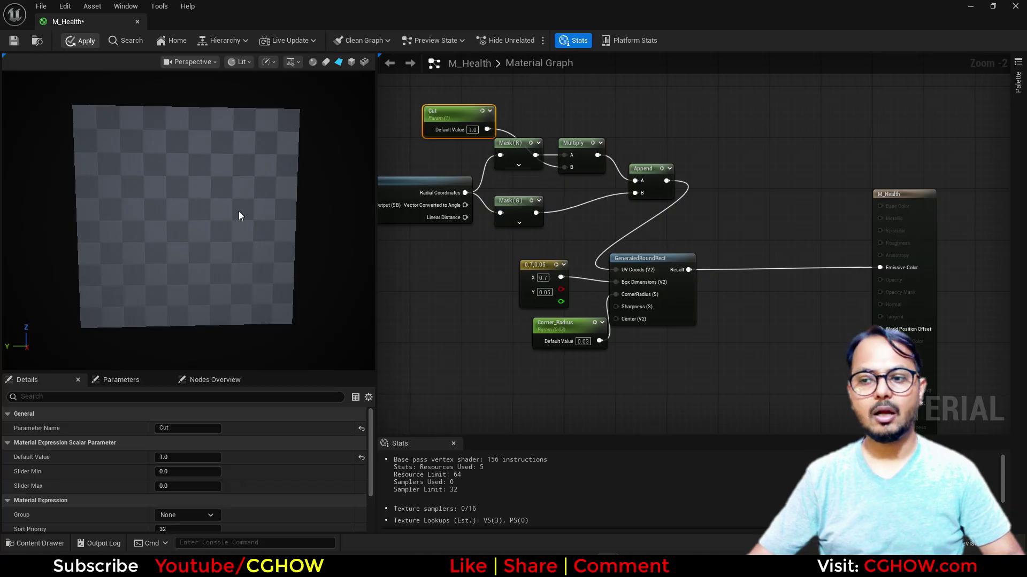
Step: Save M_Health, then create a material instance from it in the Health_Ring folder and open the instance
{"action": "key", "text": "ctrl+s"}
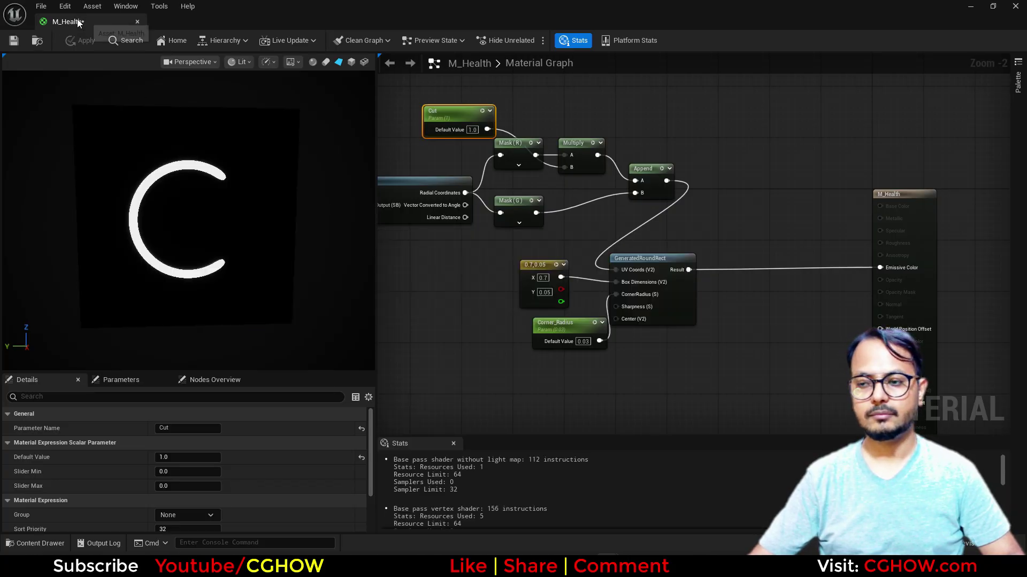
{"action": "left_click_drag", "start_coordinate": [77, 21], "coordinate": [163, 25]}
{"action": "left_click", "coordinate": [98, 24]}
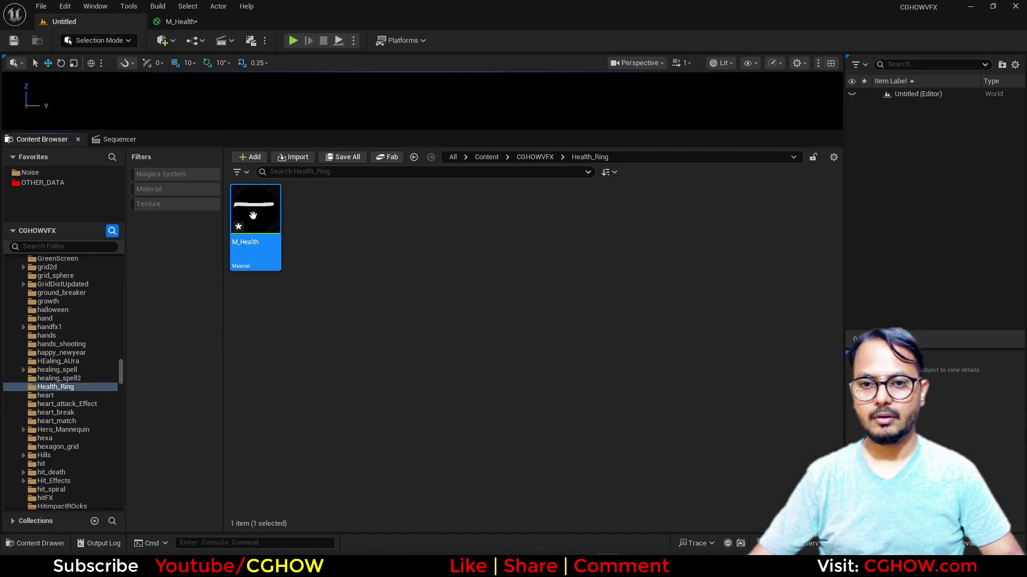
{"action": "right_click", "coordinate": [261, 209]}
{"action": "left_click", "coordinate": [342, 259]}
{"action": "left_click", "coordinate": [305, 207]}
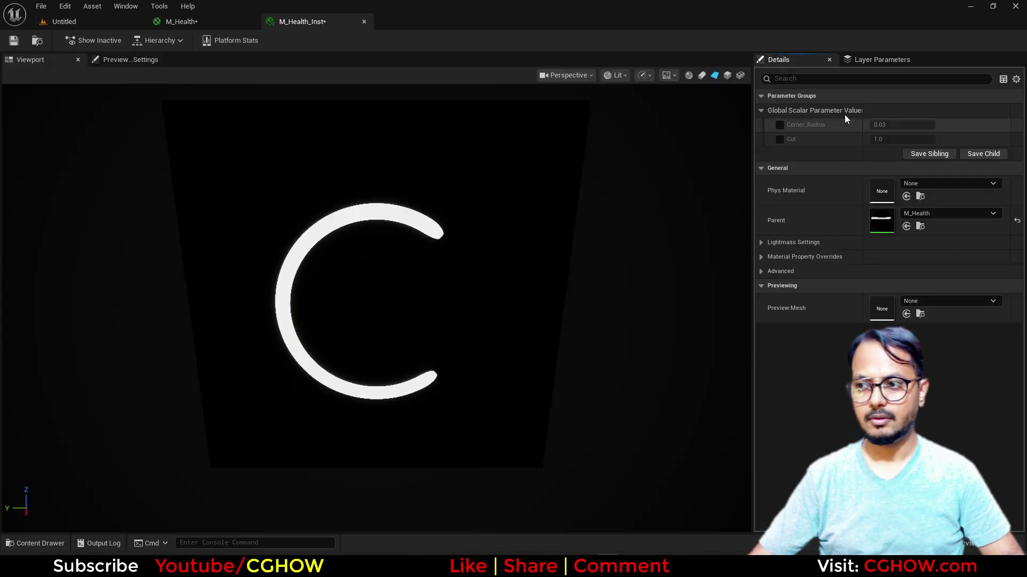
Step: Enable the Cut and Corner_Radius overrides in the instance, trying a Corner_Radius of 0.086 and undoing that change
{"action": "left_click", "coordinate": [780, 139]}
{"action": "left_click", "coordinate": [780, 125]}
{"action": "mouse_move", "coordinate": [887, 124]}
{"action": "left_mouse_down"}
{"action": "mouse_move", "coordinate": [941, 124]}
{"action": "mouse_move", "coordinate": [891, 124]}
{"action": "left_mouse_up"}
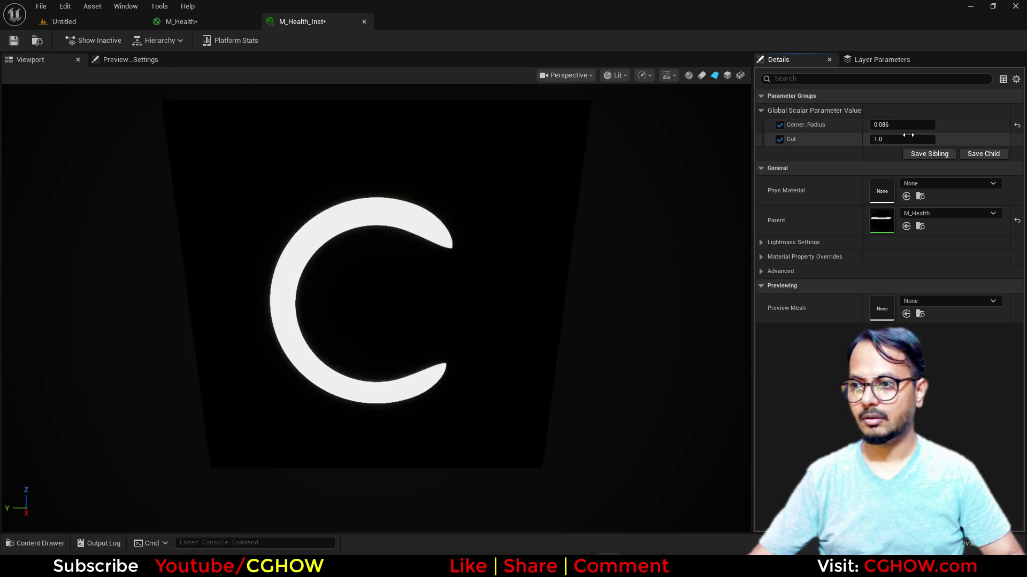
{"action": "key", "text": "ctrl+z"}
{"action": "key", "text": "ctrl+z"}
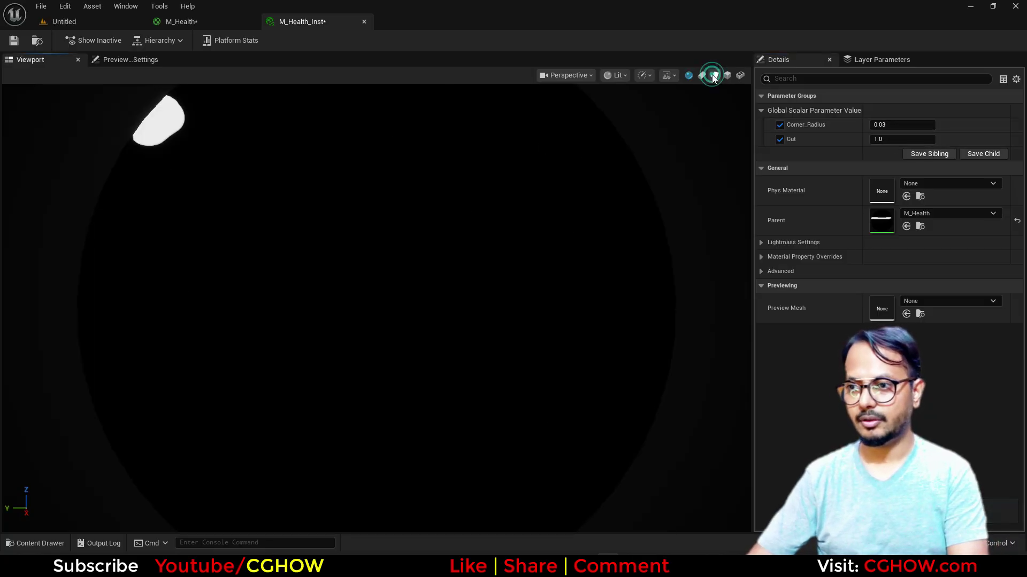
Step: Preview the instance on a plane and raise Cut to about 9.64
{"action": "left_click", "coordinate": [714, 76]}
{"action": "mouse_move", "coordinate": [902, 139]}
{"action": "left_mouse_down"}
{"action": "mouse_move", "coordinate": [957, 139]}
{"action": "mouse_move", "coordinate": [903, 140]}
{"action": "left_mouse_up"}
{"action": "scroll", "coordinate": [524, 297], "scroll_direction": "up", "scroll_amount": 3}
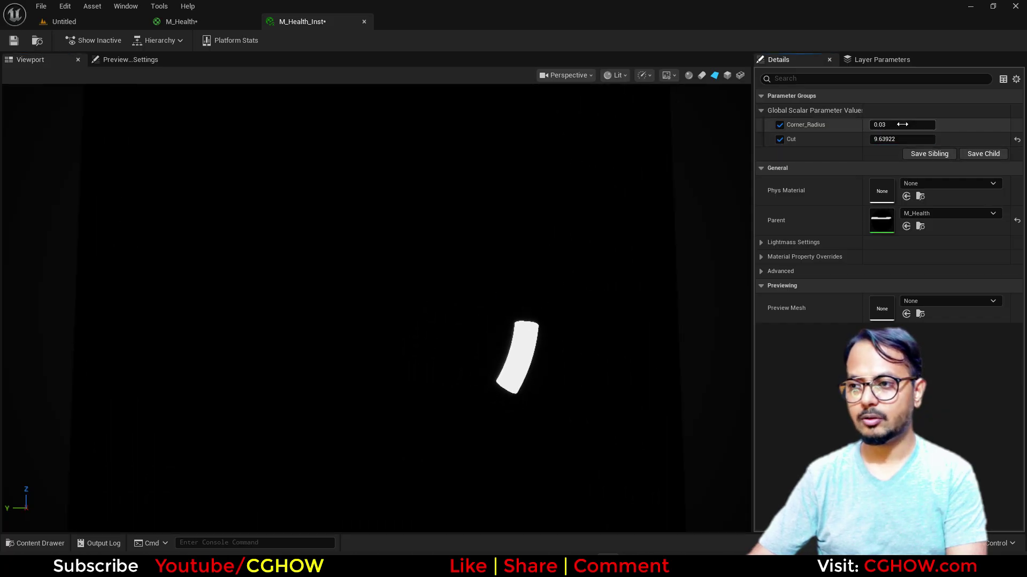
Step: Try Corner_Radius values of 0.05 and 0.018 on the instance, then restore it to 0.03
{"action": "type", "text": "0.05"}
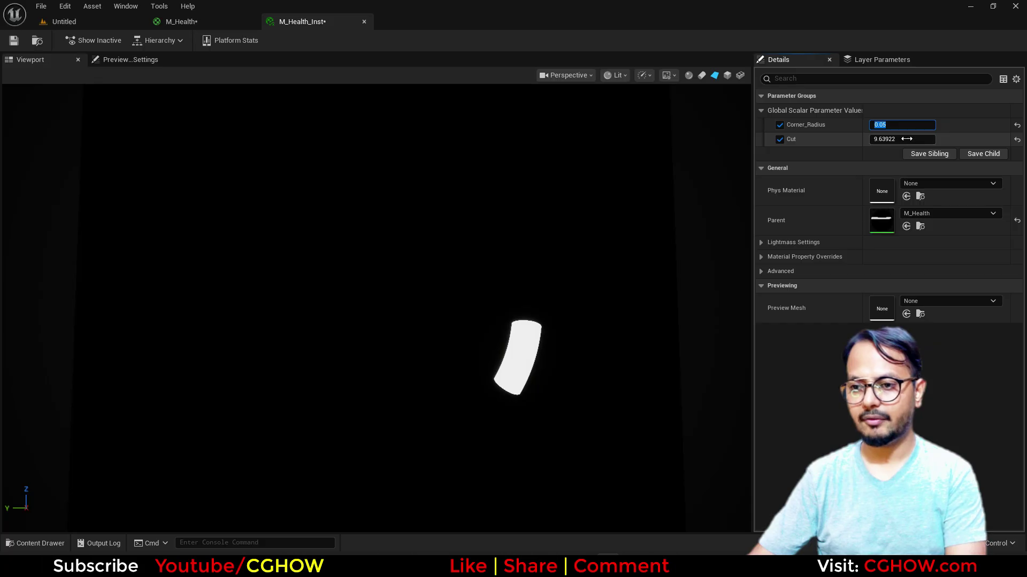
{"action": "left_click", "coordinate": [966, 123]}
{"action": "left_click_drag", "start_coordinate": [918, 126], "coordinate": [911, 125]}
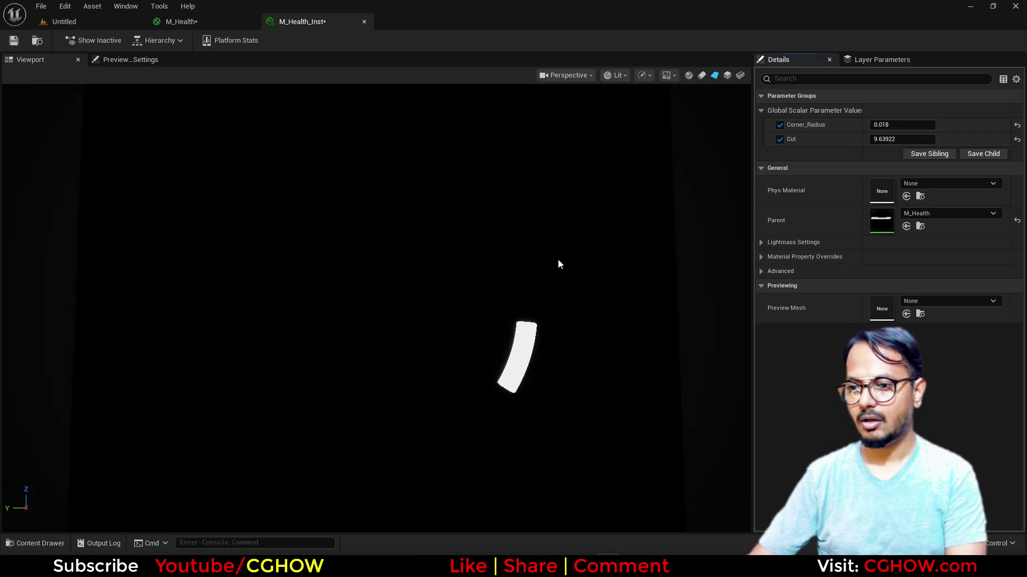
{"action": "right_click_drag", "start_coordinate": [557, 264], "coordinate": [558, 289]}
{"action": "type", "text": "0.03"}
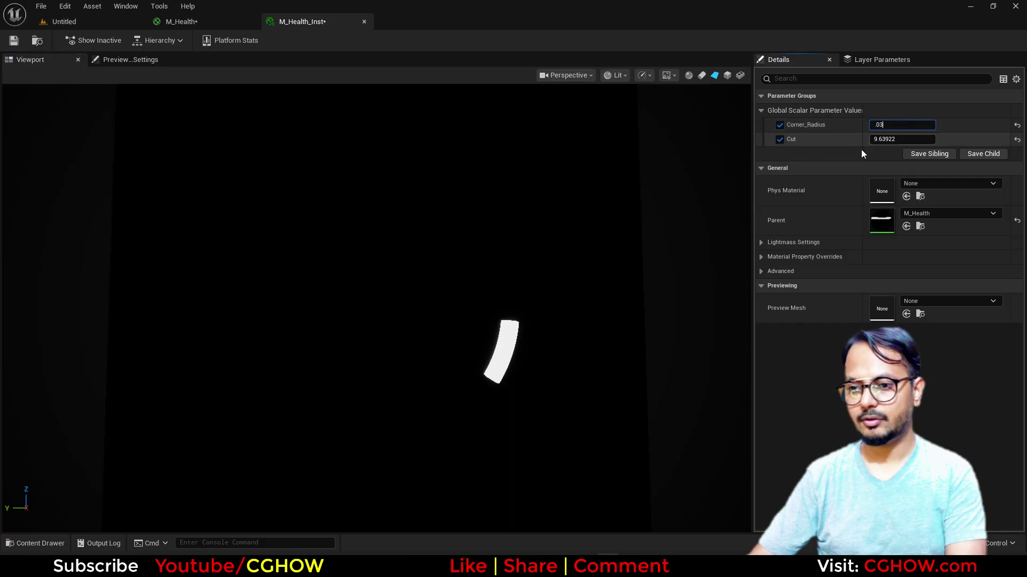
{"action": "left_click", "coordinate": [892, 133]}
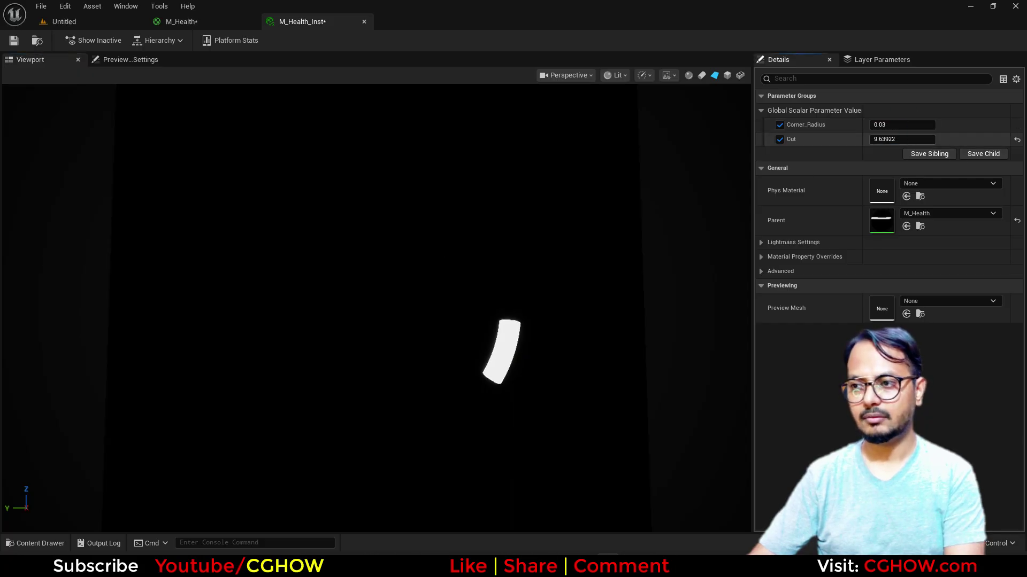
Step: Lower the instance's Cut value to about 0.96 to find where the ring is longest
{"action": "mouse_move", "coordinate": [902, 139]}
{"action": "left_mouse_down"}
{"action": "mouse_move", "coordinate": [915, 139]}
{"action": "mouse_move", "coordinate": [880, 139]}
{"action": "mouse_move", "coordinate": [896, 139]}
{"action": "left_mouse_up"}
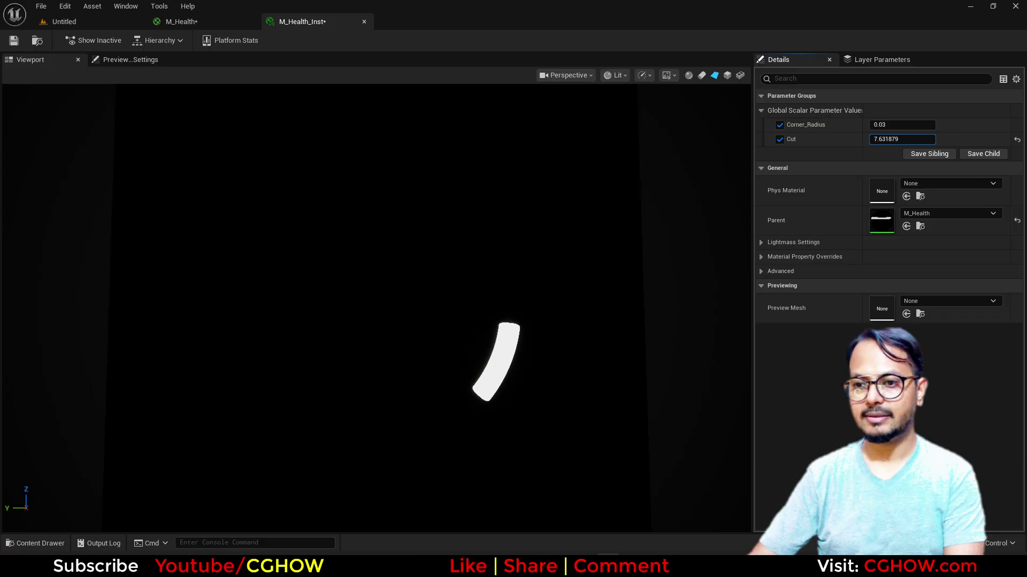
{"action": "left_click_drag", "start_coordinate": [896, 139], "coordinate": [888, 139]}
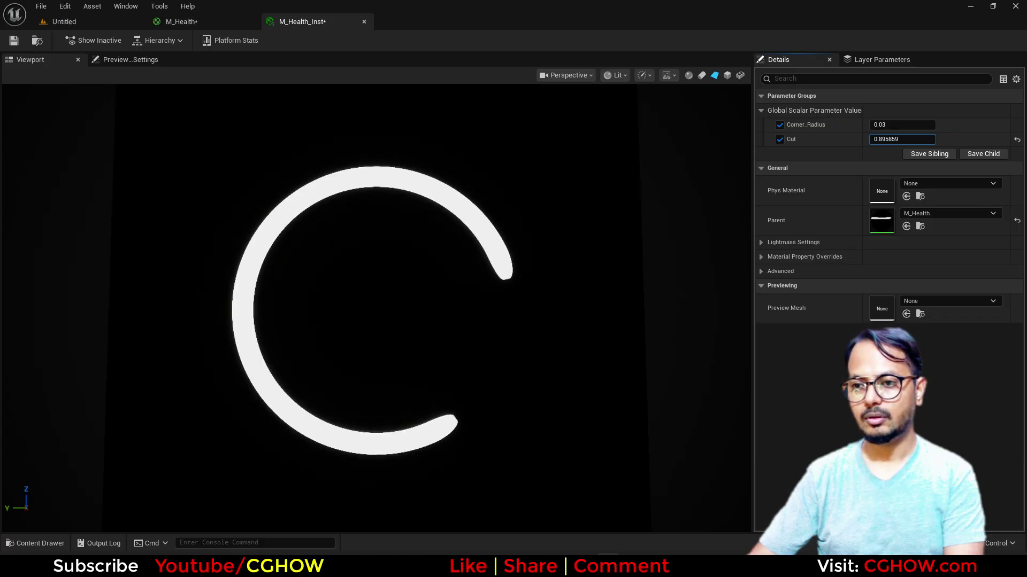
{"action": "left_click_drag", "start_coordinate": [901, 139], "coordinate": [932, 139]}
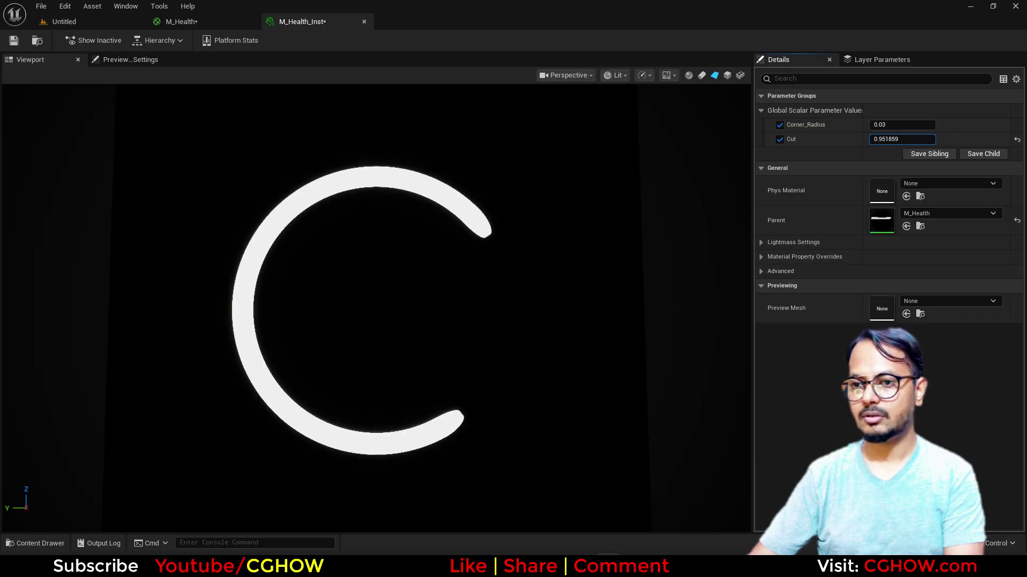
Step: Switch back to the M_Health graph and set the Cut parameter's Slider Max to 7
{"action": "left_click", "coordinate": [192, 22]}
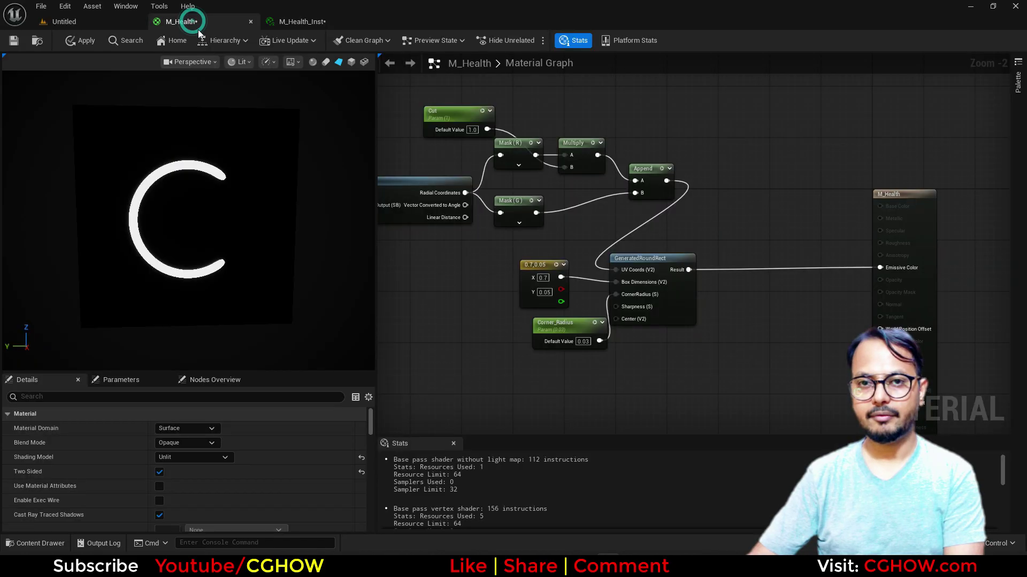
{"action": "left_click", "coordinate": [445, 121]}
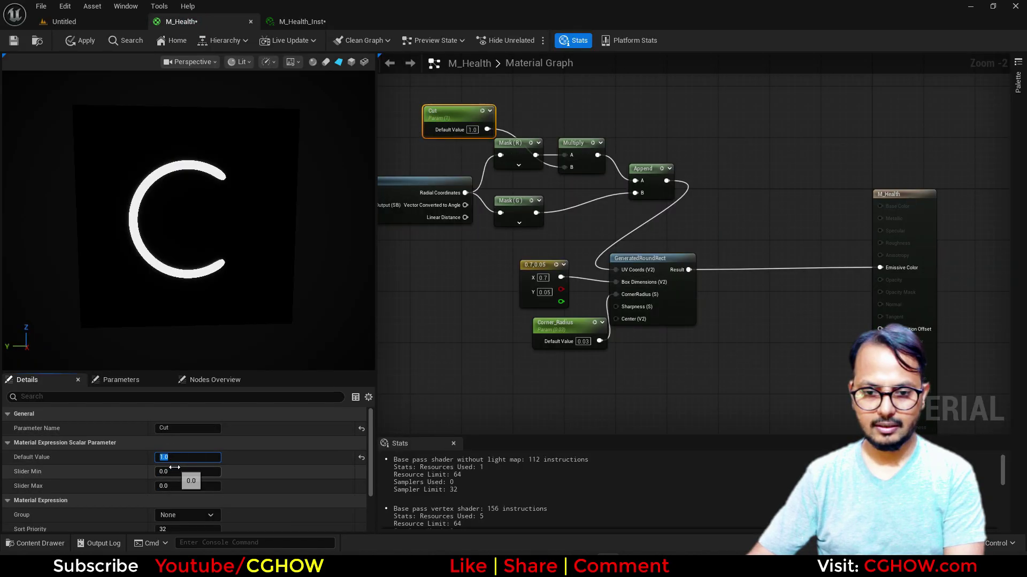
{"action": "left_click", "coordinate": [173, 486]}
{"action": "type", "text": "7"}
{"action": "key", "text": "Return"}
Step: Set the Cut parameter's Slider Min to 0.95, checking the Cut value in the instance
{"action": "left_click", "coordinate": [184, 473]}
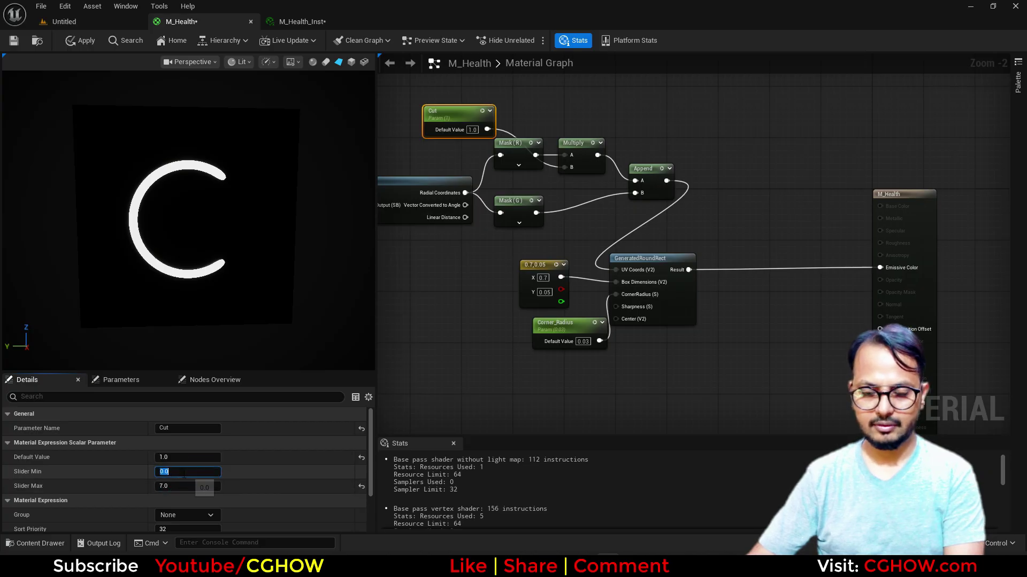
{"action": "type", "text": "."}
{"action": "left_click", "coordinate": [298, 22]}
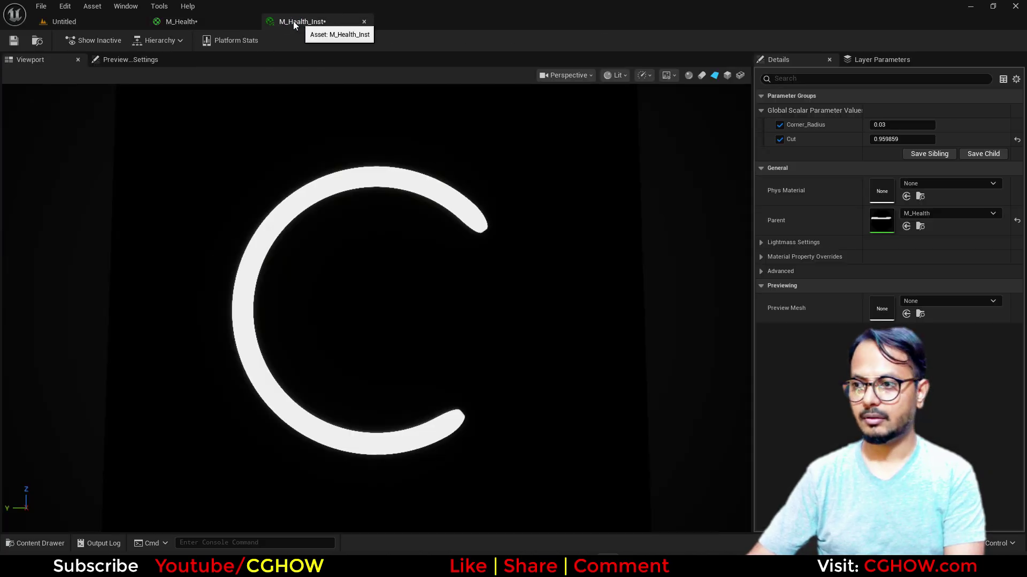
{"action": "left_click", "coordinate": [197, 24]}
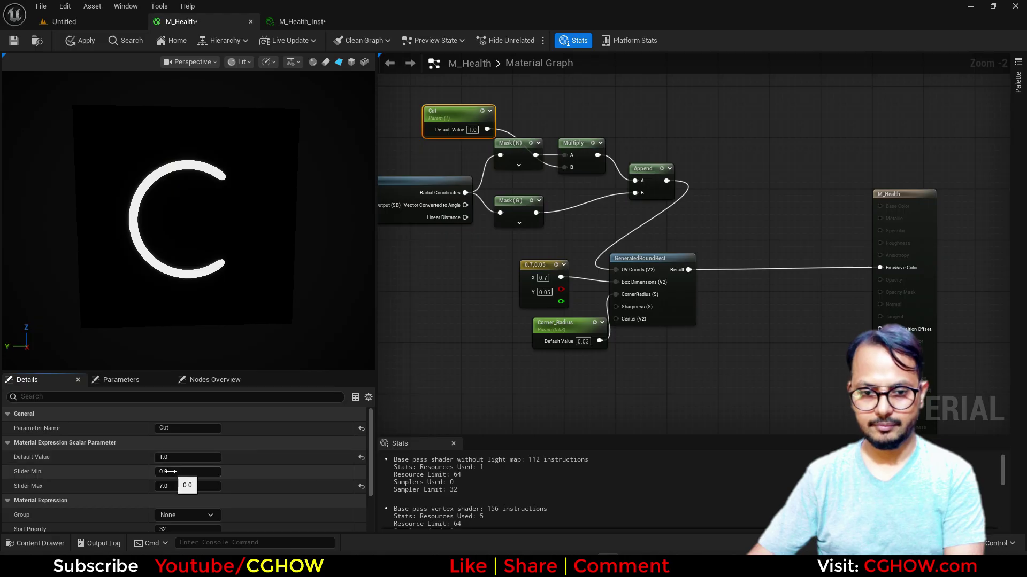
{"action": "type", "text": "0.95"}
{"action": "key", "text": "Return"}
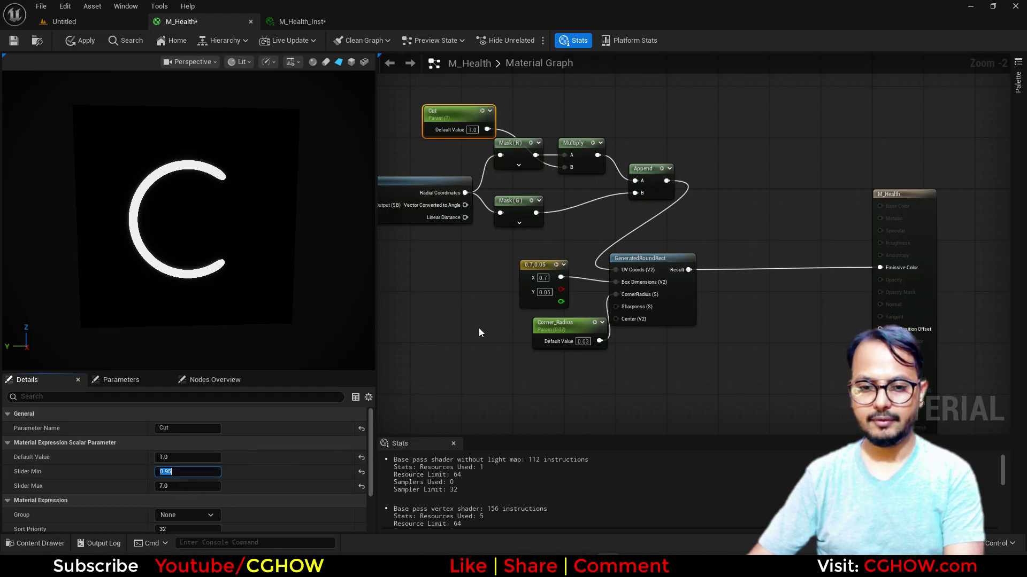
Step: Move the Cut parameter node away from the masks to make room above VectorToRadialValue
{"action": "scroll", "coordinate": [484, 315], "scroll_direction": "down", "scroll_amount": 1}
{"action": "right_click_drag", "start_coordinate": [515, 307], "coordinate": [473, 302]}
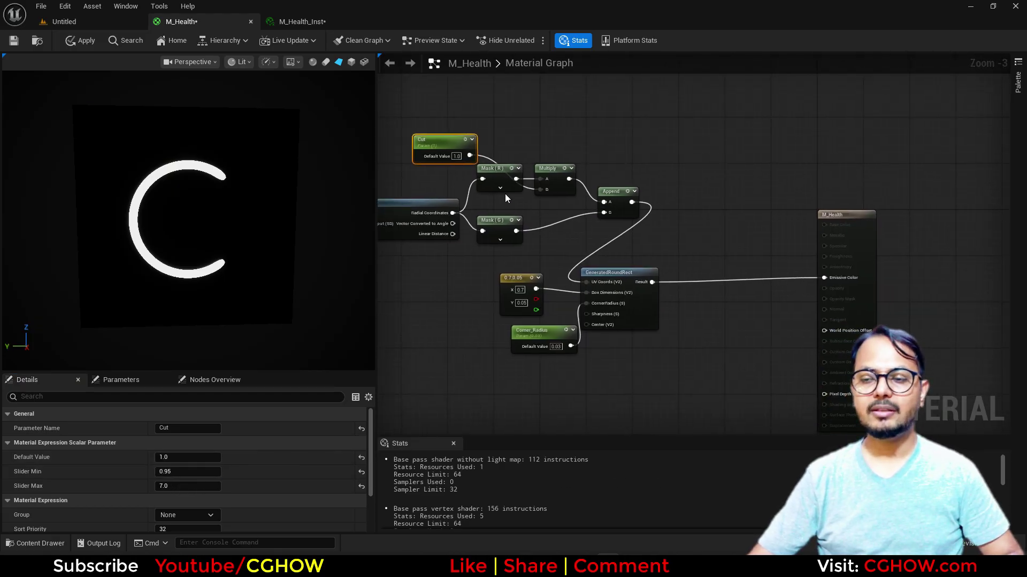
{"action": "scroll", "coordinate": [506, 196], "scroll_direction": "up", "scroll_amount": 1}
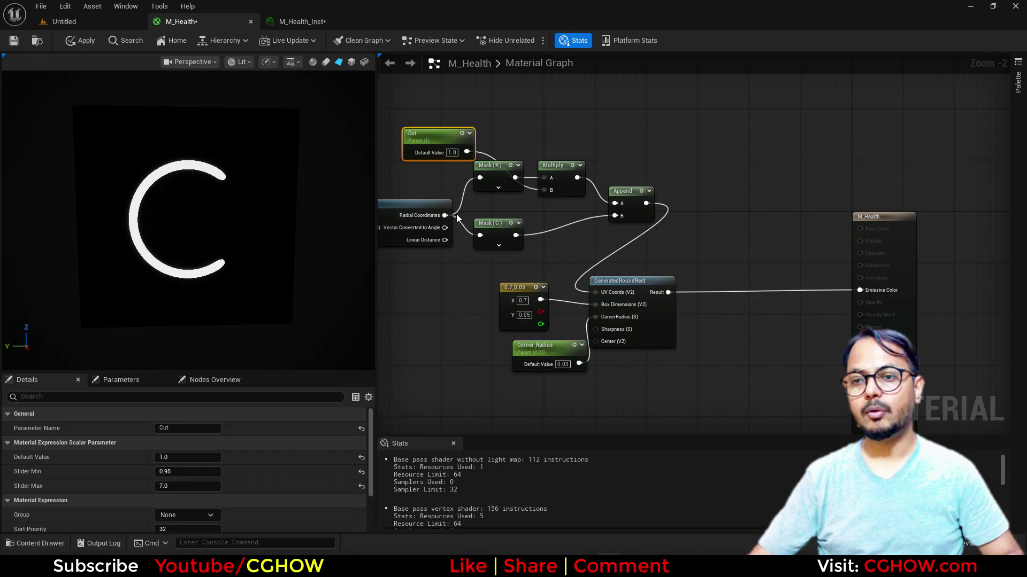
{"action": "right_click_drag", "start_coordinate": [516, 168], "coordinate": [608, 213]}
{"action": "left_click_drag", "start_coordinate": [525, 184], "coordinate": [443, 153]}
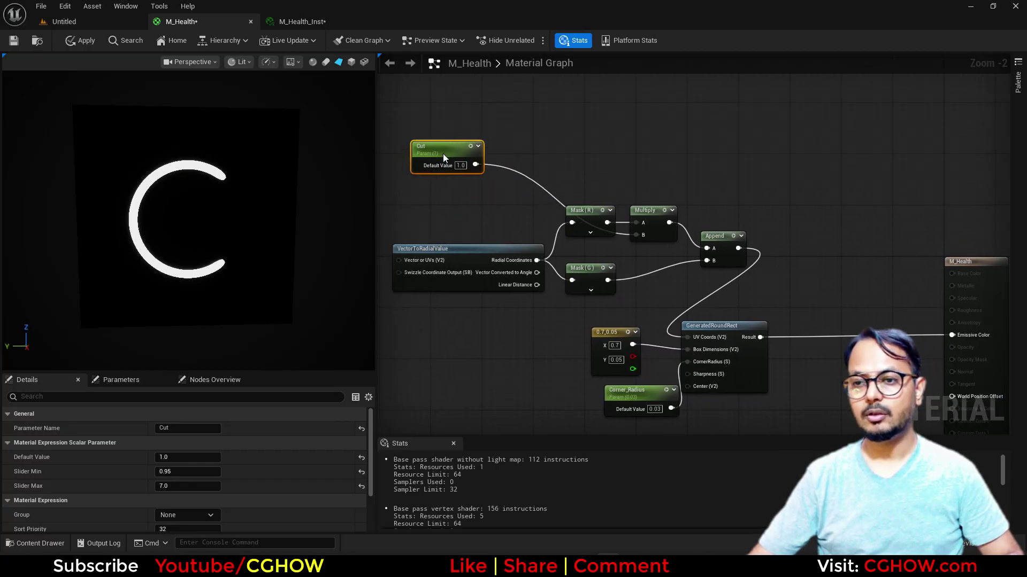
Step: Add a RemapValueRange node, connect Cut to its Input, and place the Cut node beside it
{"action": "right_click", "coordinate": [493, 117]}
{"action": "type", "text": "remap"}
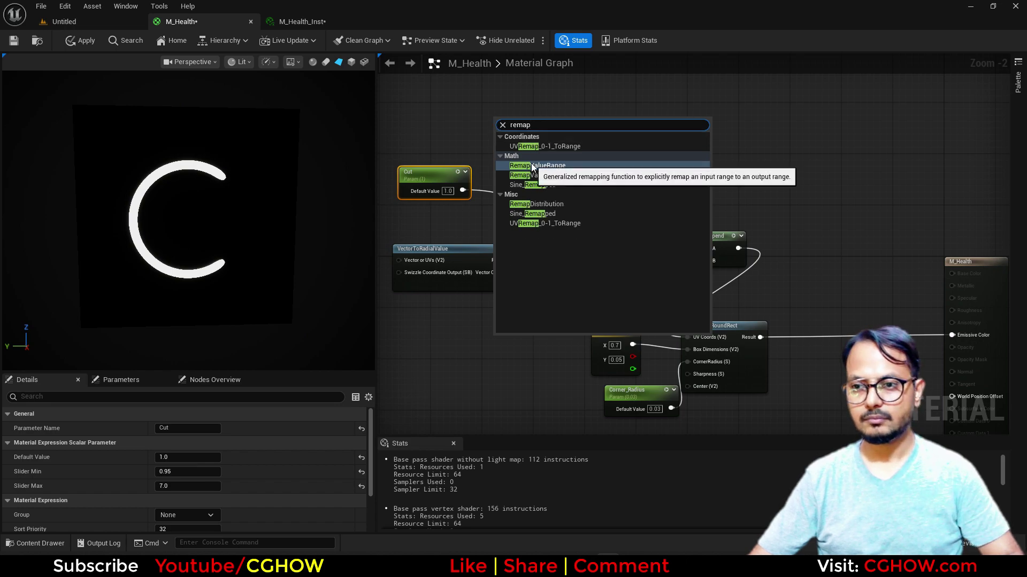
{"action": "left_click", "coordinate": [537, 165]}
{"action": "scroll", "coordinate": [485, 181], "scroll_direction": "up", "scroll_amount": 2}
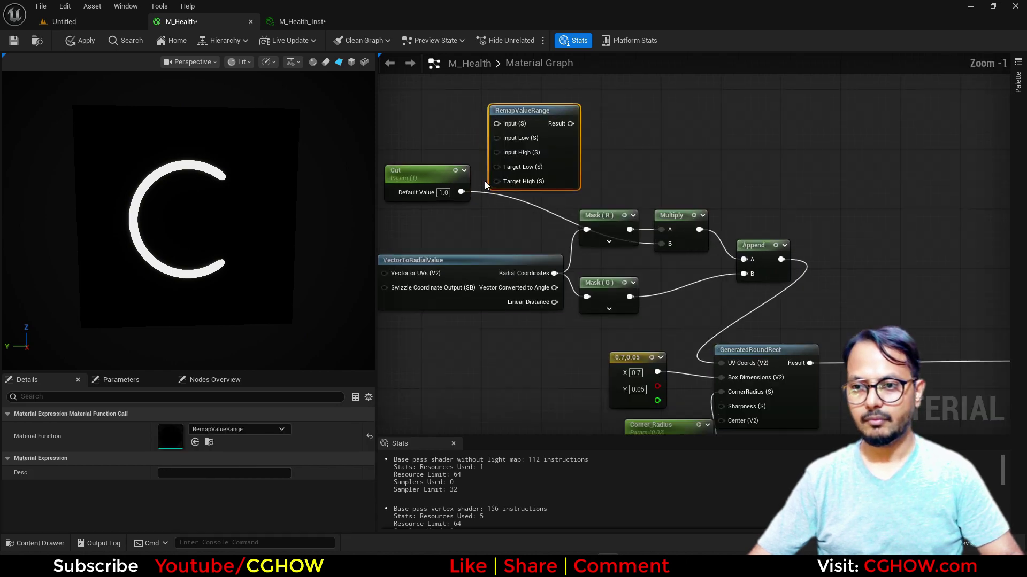
{"action": "left_click_drag", "start_coordinate": [454, 192], "coordinate": [499, 116]}
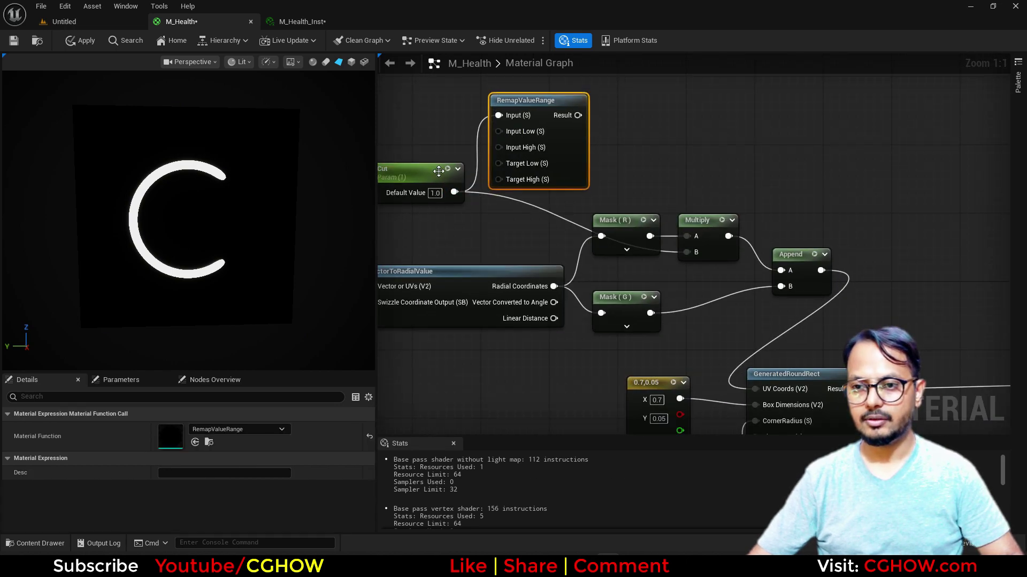
{"action": "left_click_drag", "start_coordinate": [445, 169], "coordinate": [402, 127]}
{"action": "right_click_drag", "start_coordinate": [447, 176], "coordinate": [496, 193]}
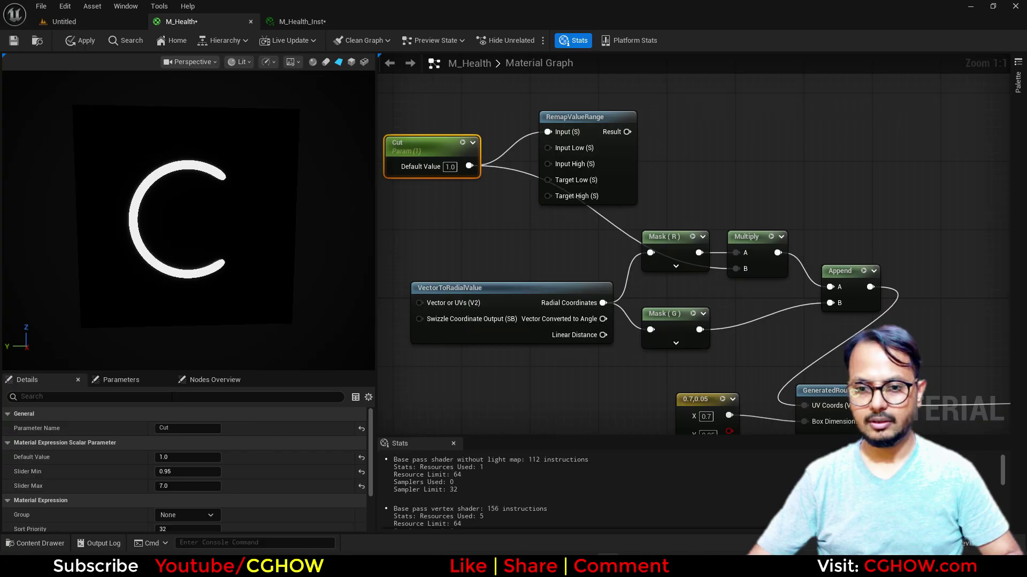
Step: Try resetting the Cut parameter's Slider Max, Slider Min and Default Value to their defaults
{"action": "left_click", "coordinate": [361, 486]}
{"action": "left_click", "coordinate": [362, 472]}
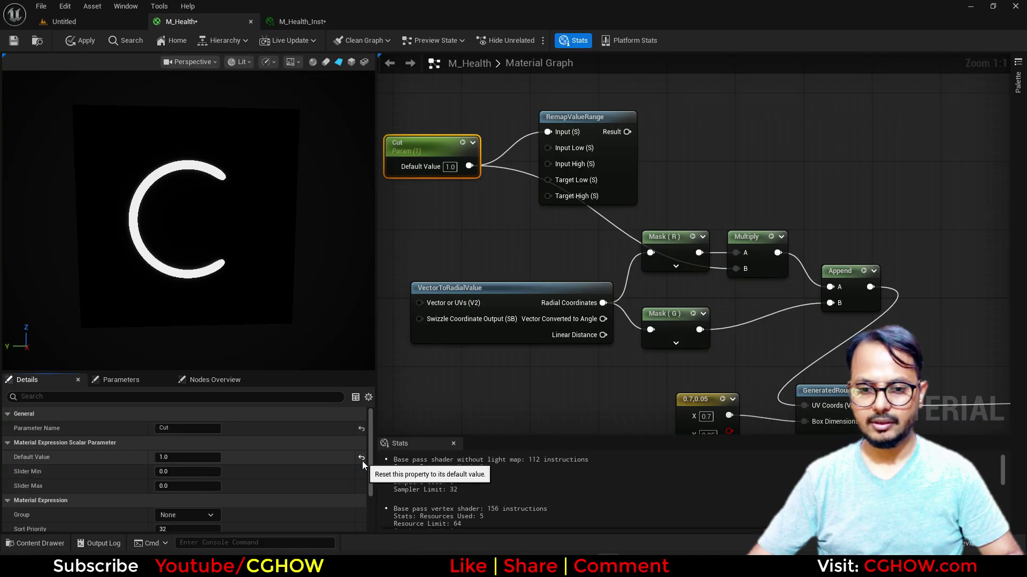
{"action": "left_click", "coordinate": [362, 459]}
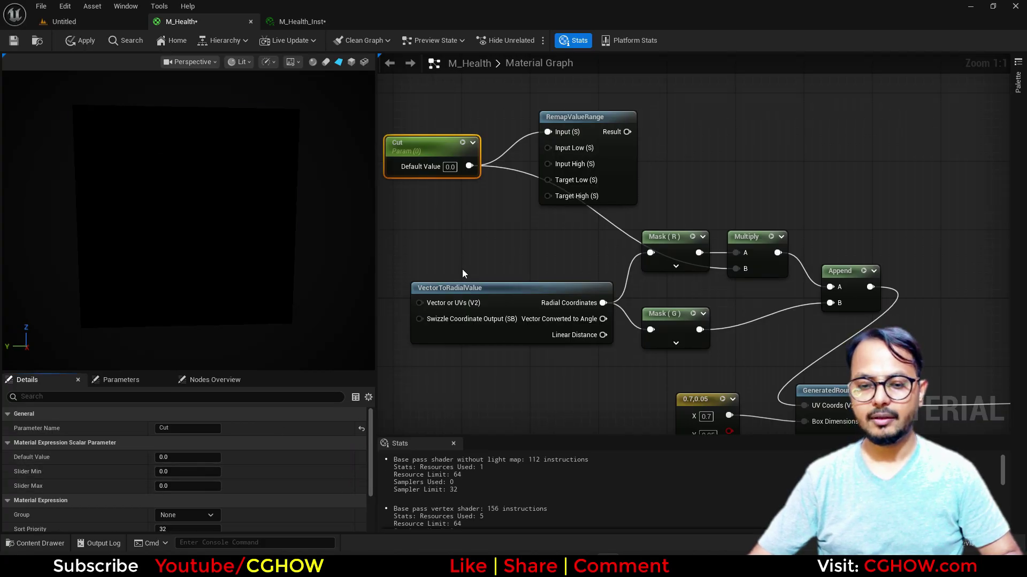
{"action": "key", "text": "ctrl+z"}
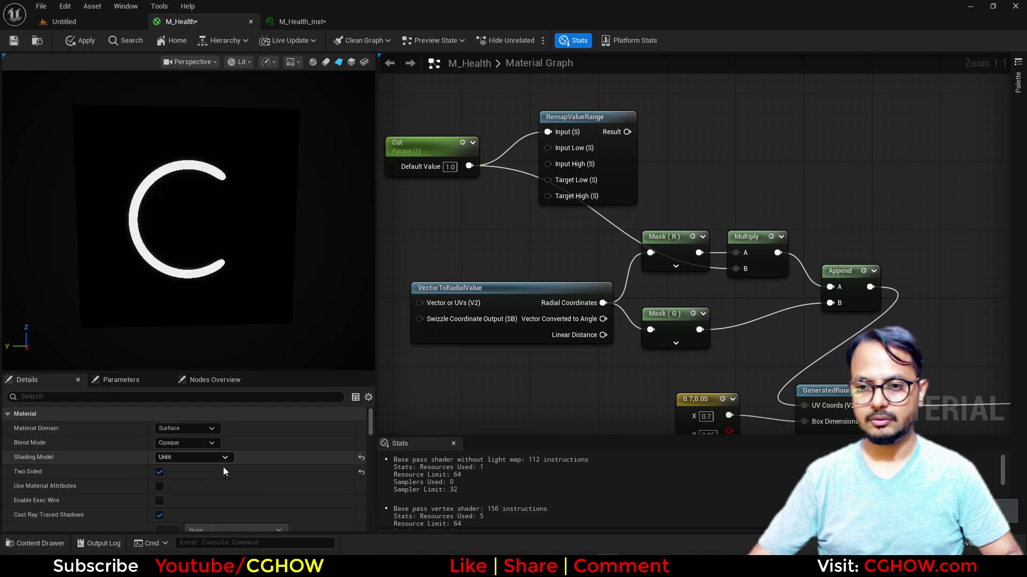
Step: Set the Cut parameter's Slider Min to 0.95 and its Slider Max to 7
{"action": "left_click", "coordinate": [418, 143]}
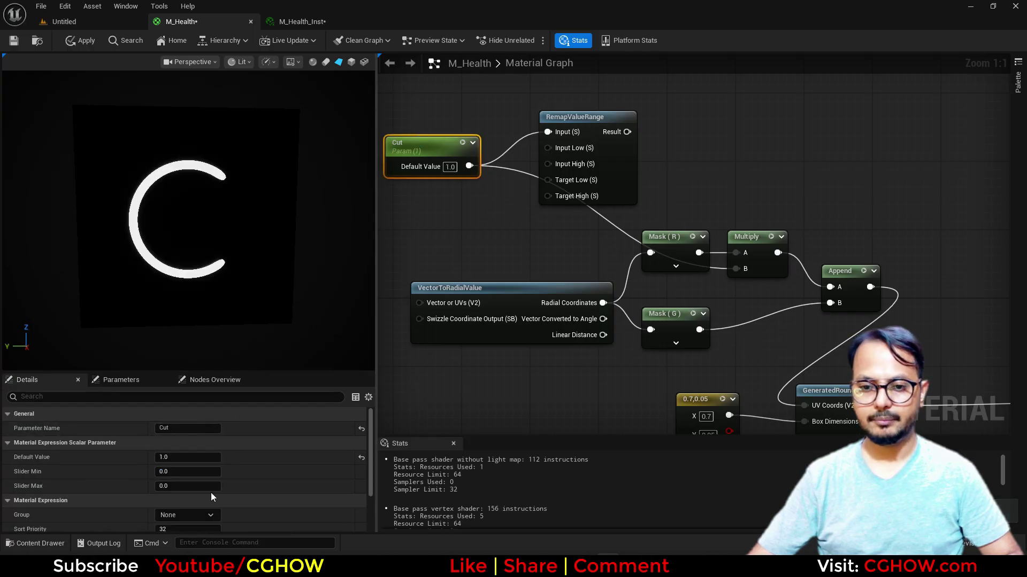
{"action": "left_click", "coordinate": [185, 471]}
{"action": "type", "text": ".95"}
{"action": "key", "text": "Return"}
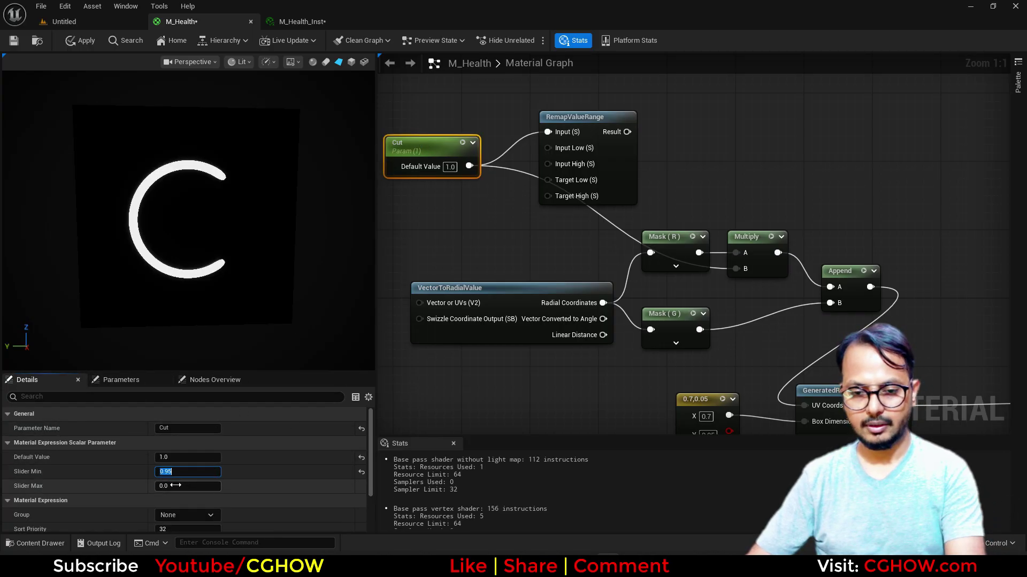
{"action": "left_click", "coordinate": [184, 487]}
{"action": "type", "text": "7"}
{"action": "key", "text": "Return"}
Step: Remove the RemapValueRange node from the material graph
{"action": "right_click_drag", "start_coordinate": [461, 233], "coordinate": [394, 267]}
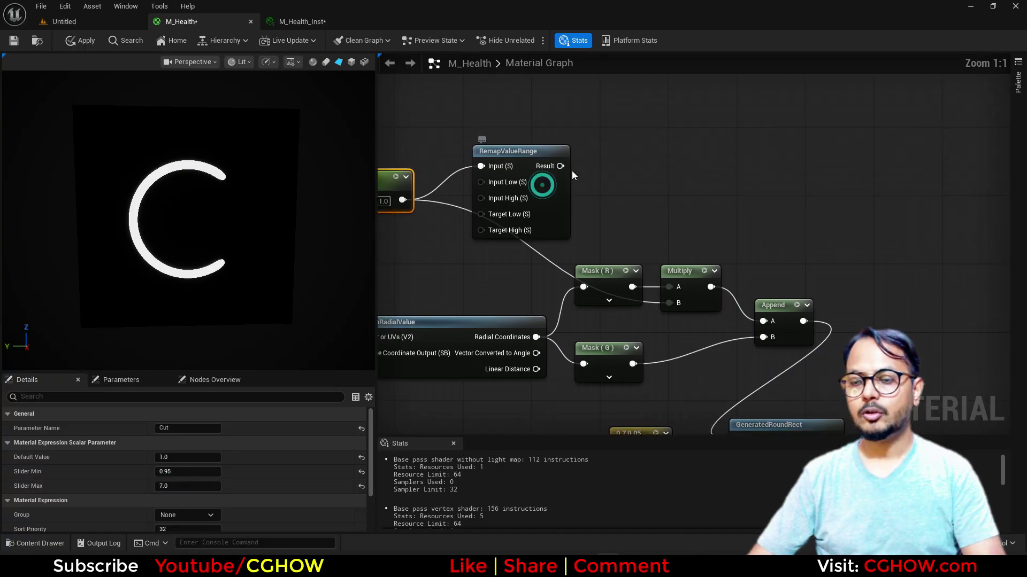
{"action": "left_click_drag", "start_coordinate": [545, 181], "coordinate": [590, 146]}
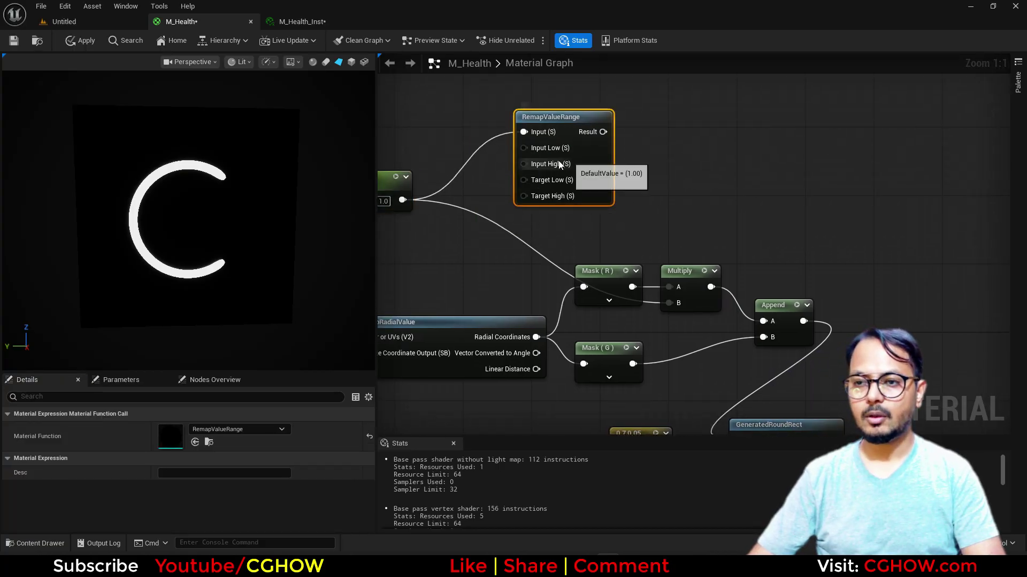
{"action": "left_click_drag", "start_coordinate": [522, 147], "coordinate": [444, 149]}
{"action": "left_click", "coordinate": [495, 136]}
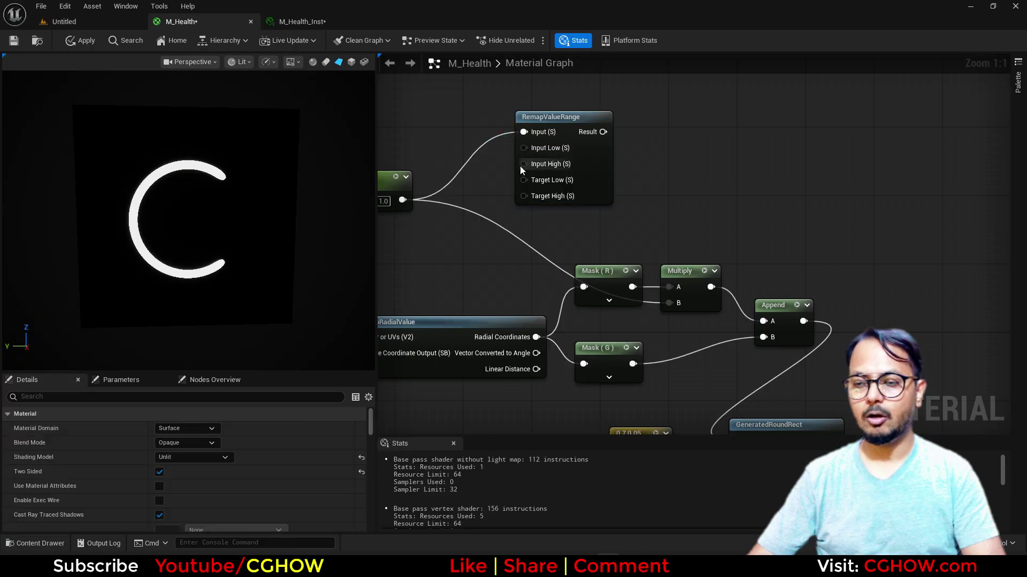
{"action": "left_click", "coordinate": [587, 155]}
{"action": "key", "text": "Delete"}
Step: Move the Cut parameter node back down, just above VectorToRadialValue and beside Mask (R)
{"action": "right_click_drag", "start_coordinate": [503, 278], "coordinate": [553, 152]}
{"action": "scroll", "coordinate": [553, 152], "scroll_direction": "down", "scroll_amount": 2}
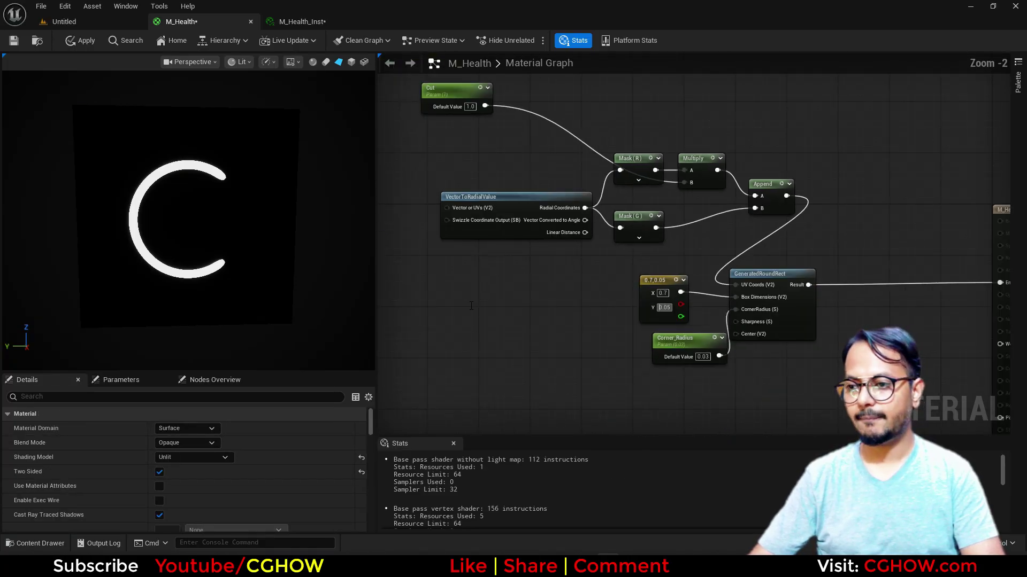
{"action": "left_click_drag", "start_coordinate": [443, 88], "coordinate": [534, 150]}
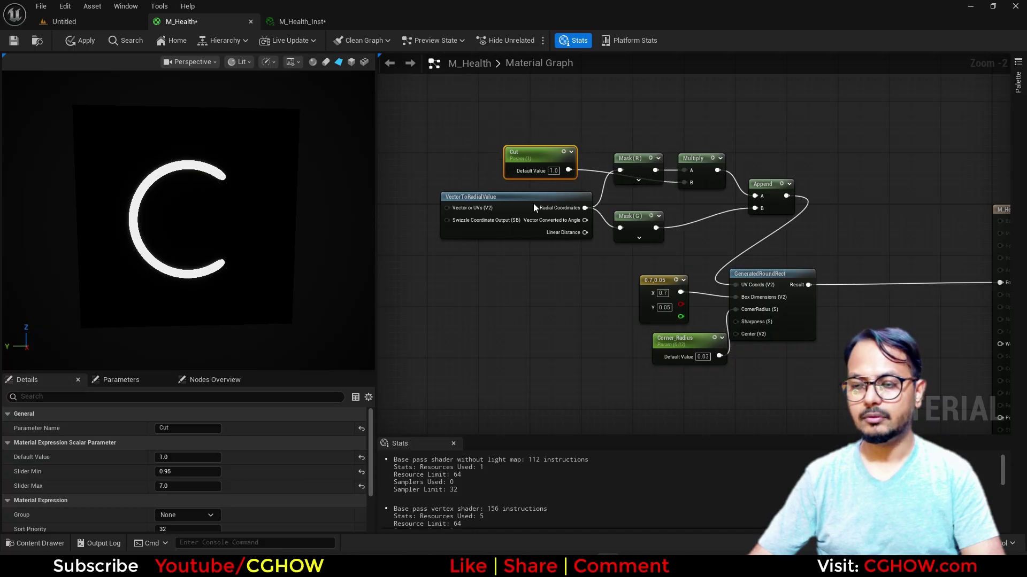
Step: Move the Corner_Radius parameter node further away from GeneratedRoundRect to free space below its inputs
{"action": "right_click_drag", "start_coordinate": [534, 204], "coordinate": [315, 191]}
{"action": "scroll", "coordinate": [601, 337], "scroll_direction": "up", "scroll_amount": 2}
{"action": "right_click_drag", "start_coordinate": [514, 343], "coordinate": [546, 336]}
{"action": "left_click_drag", "start_coordinate": [459, 343], "coordinate": [392, 334]}
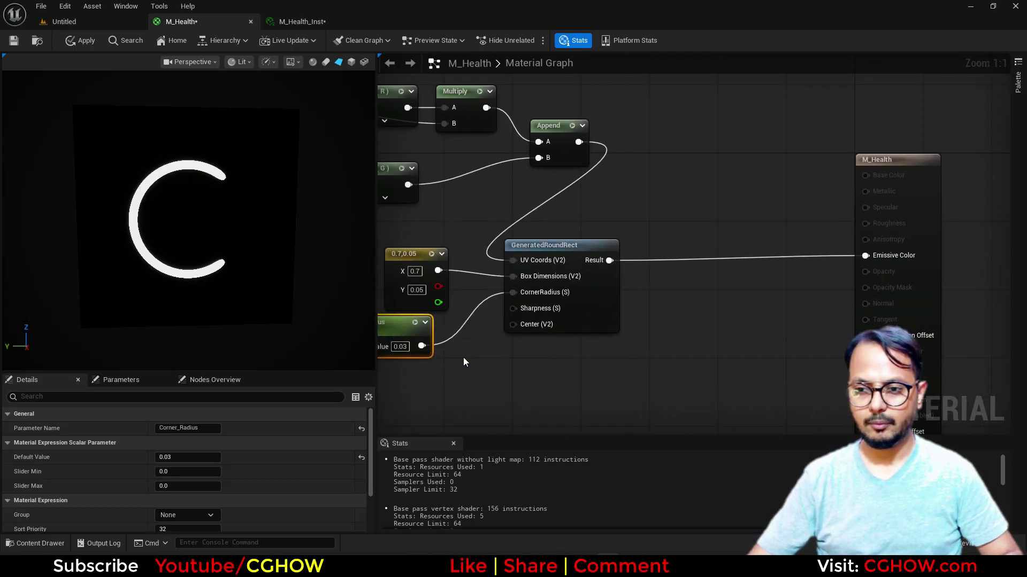
{"action": "left_click", "coordinate": [474, 361]}
{"action": "key", "text": "s"}
{"action": "left_click", "coordinate": [469, 357]}
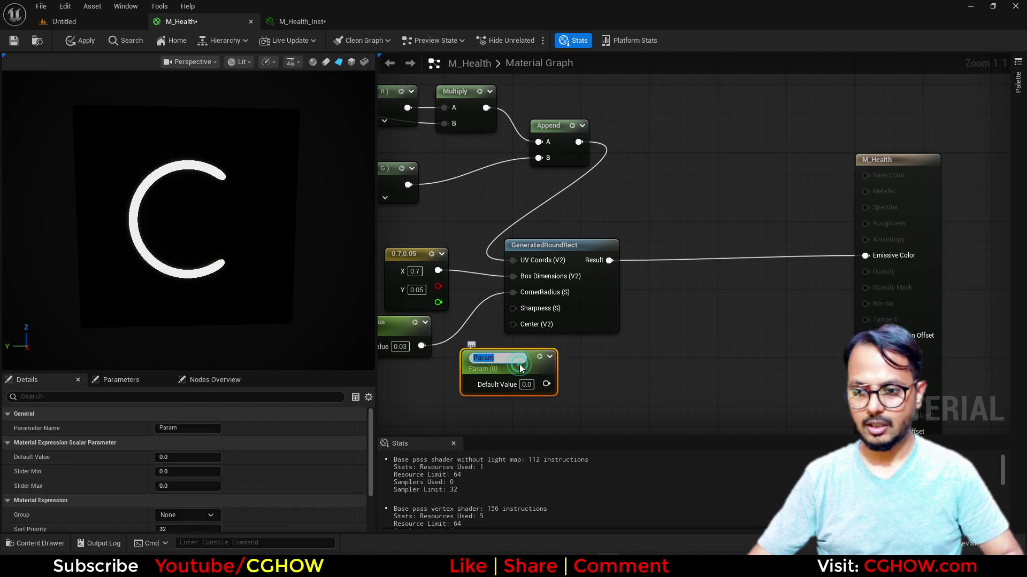
{"action": "key", "text": "Return"}
{"action": "key", "text": "Delete"}
Step: Promote GeneratedRoundRect's Sharpness input to a parameter placed below the node, with a default value of 20
{"action": "right_click", "coordinate": [529, 310]}
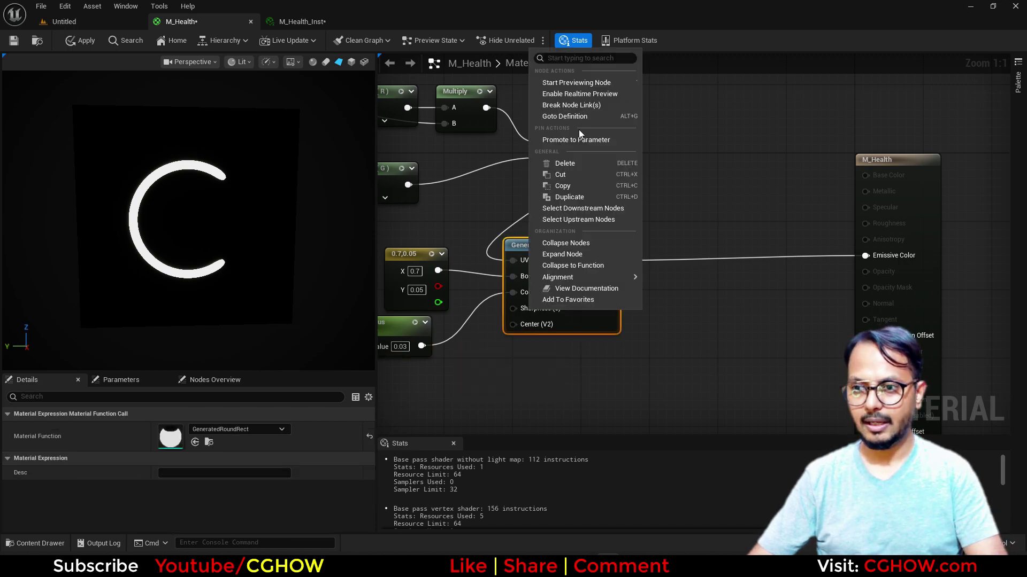
{"action": "left_click", "coordinate": [580, 140]}
{"action": "left_click_drag", "start_coordinate": [508, 374], "coordinate": [482, 416]}
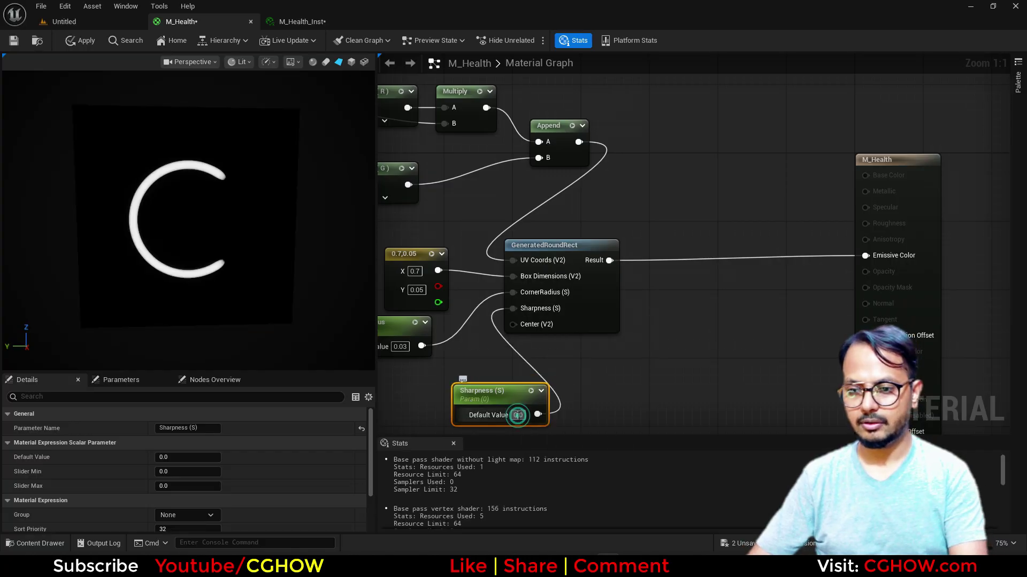
{"action": "left_click", "coordinate": [517, 415]}
{"action": "type", "text": "20"}
{"action": "key", "text": "Return"}
Step: Apply the changes to the M_Health material and save it
{"action": "right_click_drag", "start_coordinate": [627, 296], "coordinate": [570, 267]}
{"action": "right_click", "coordinate": [597, 266]}
{"action": "left_click", "coordinate": [84, 42]}
{"action": "key", "text": "ctrl+s"}
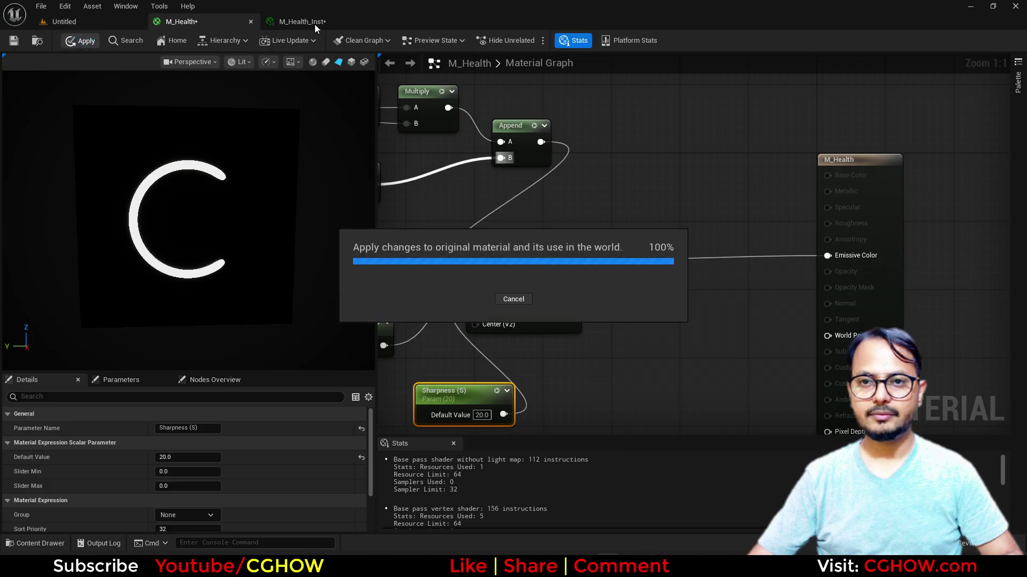
Step: In M_Health_Inst, enable the Sharpness (S) override and raise Cut to about 6.7
{"action": "left_click", "coordinate": [315, 24]}
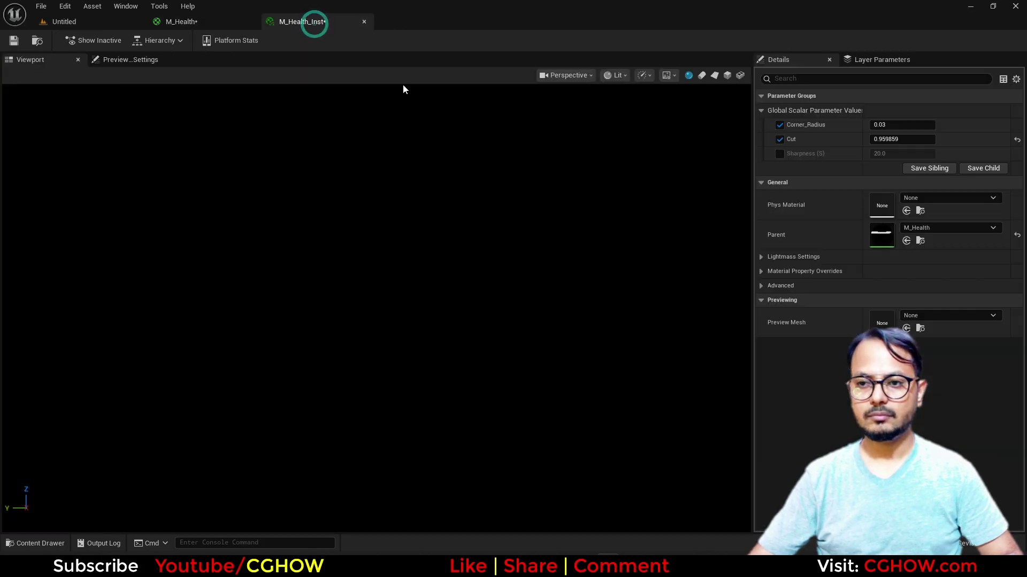
{"action": "left_click", "coordinate": [778, 155]}
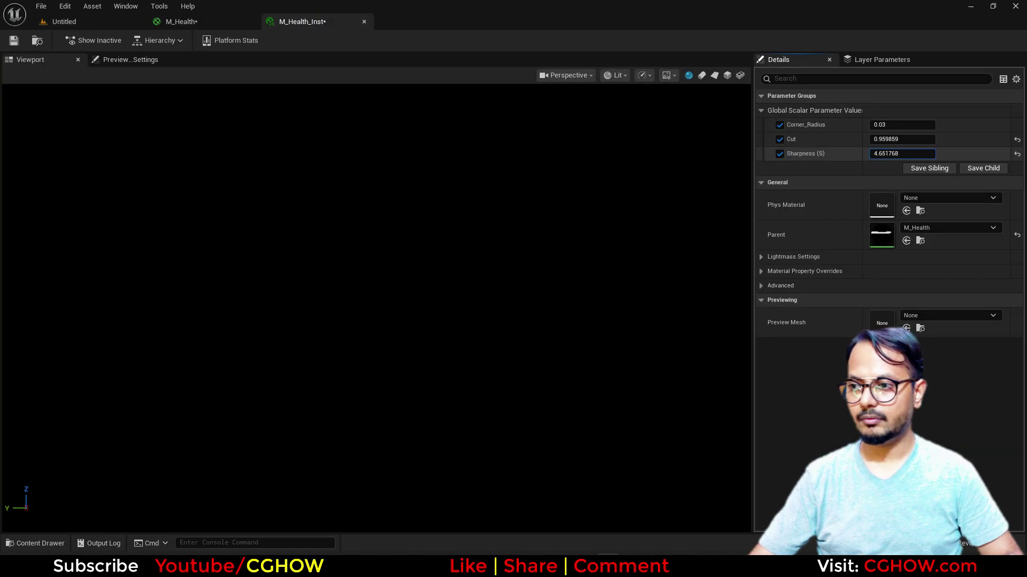
{"action": "left_click", "coordinate": [1016, 140]}
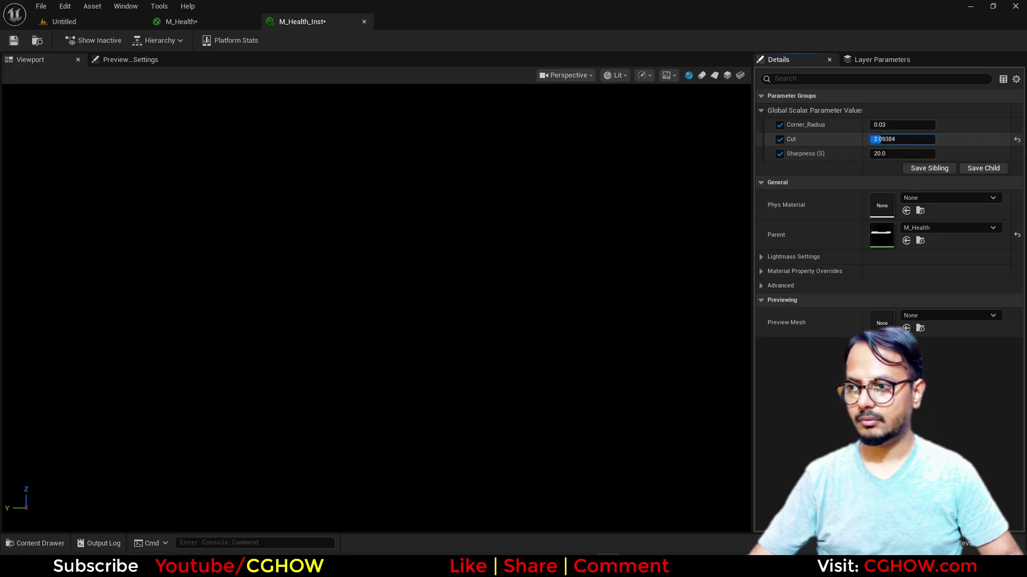
{"action": "left_click_drag", "start_coordinate": [878, 139], "coordinate": [930, 139]}
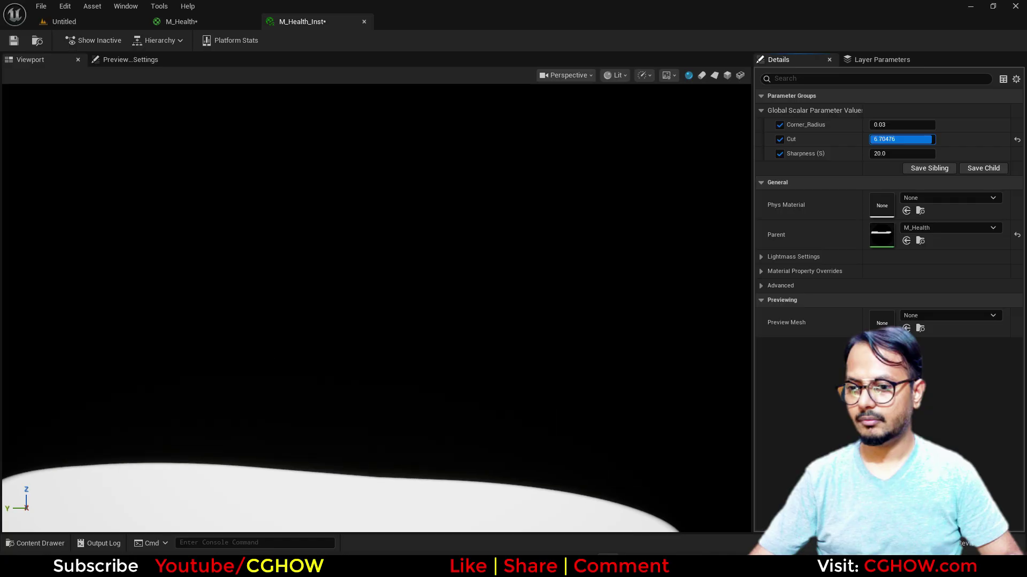
Step: Preview the instance on a plane and set Cut to 0.95 and Sharpness (S) to about -0.87
{"action": "right_click_drag", "start_coordinate": [328, 309], "coordinate": [328, 406]}
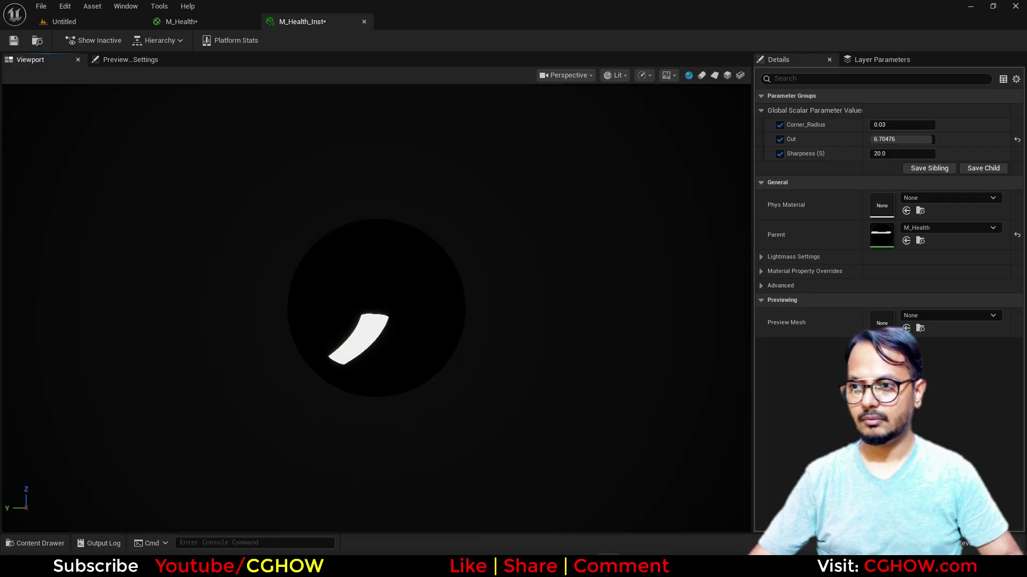
{"action": "left_click", "coordinate": [715, 76]}
{"action": "scroll", "coordinate": [471, 224], "scroll_direction": "up", "scroll_amount": 5}
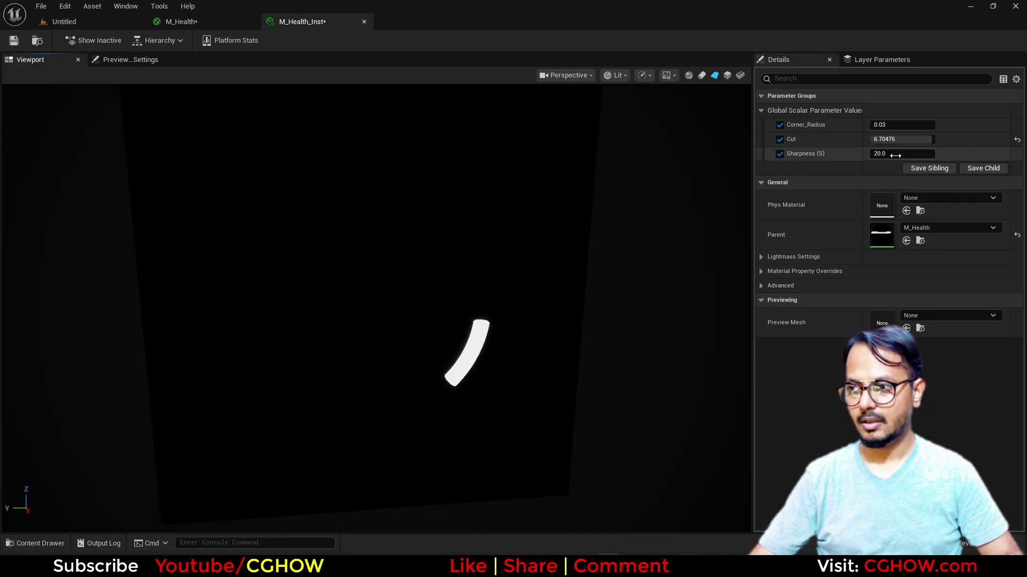
{"action": "left_click_drag", "start_coordinate": [902, 153], "coordinate": [872, 139]}
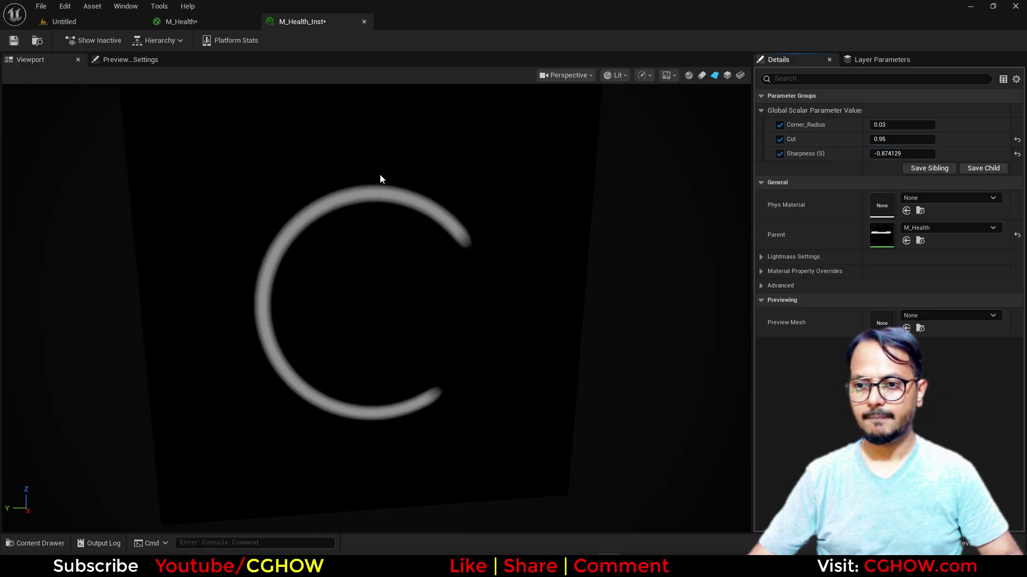
Step: In the M_Health graph, try 0.01 as the Y value of the Box Dimensions constant and settle on 0.1
{"action": "left_click", "coordinate": [205, 21]}
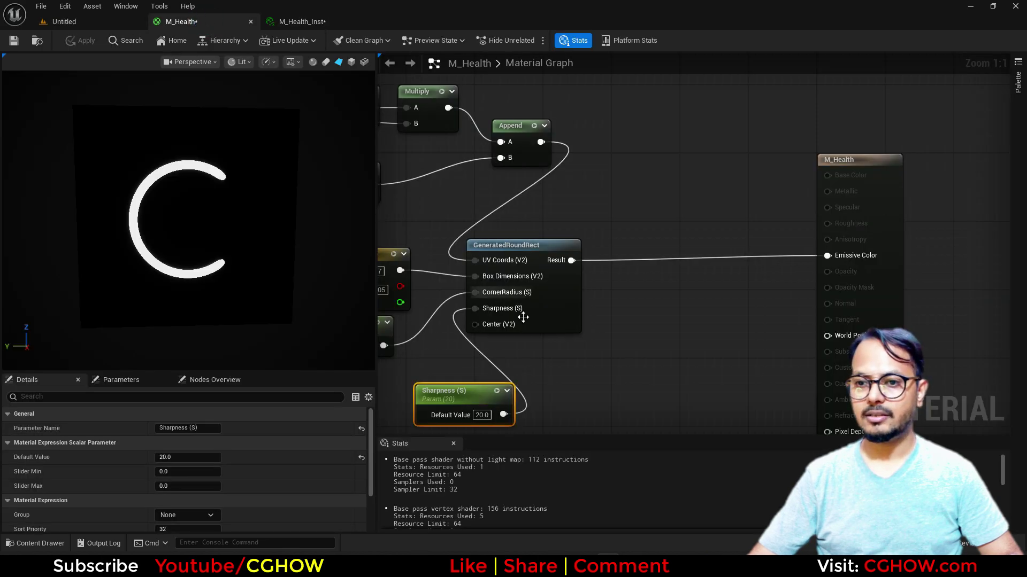
{"action": "right_click_drag", "start_coordinate": [523, 299], "coordinate": [672, 291]}
{"action": "left_click", "coordinate": [556, 277]}
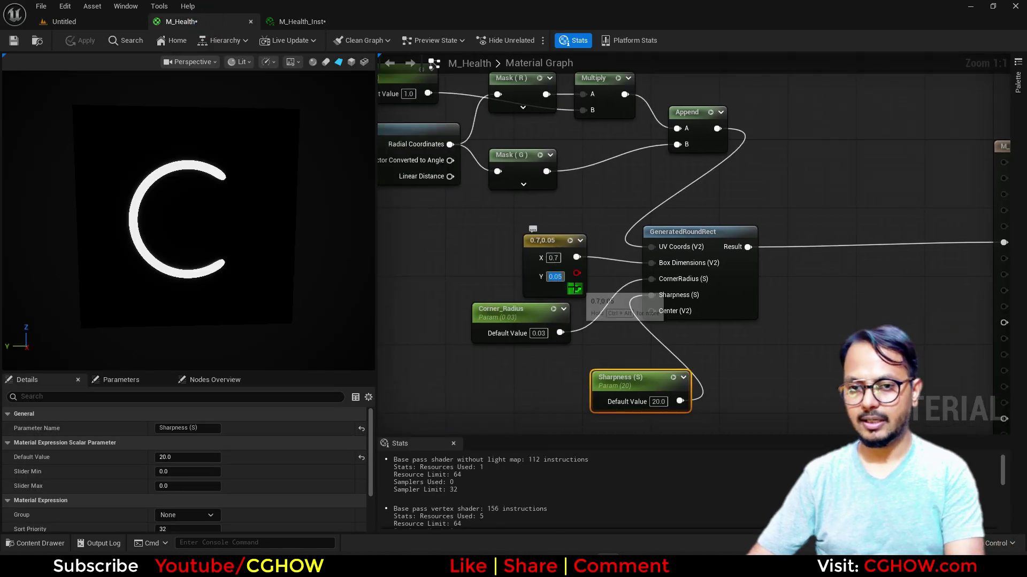
{"action": "type", "text": "0.01"}
{"action": "key", "text": "Return"}
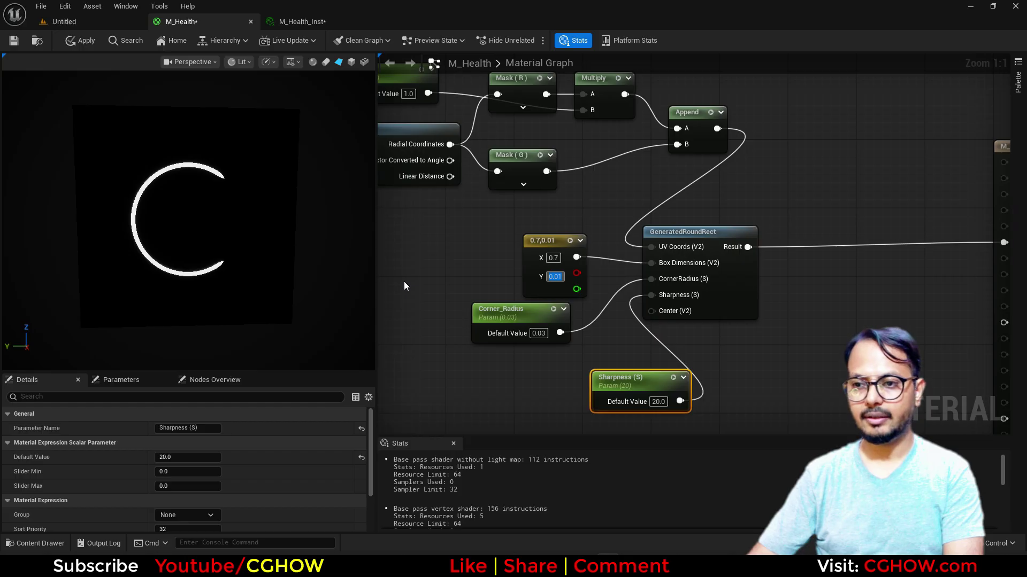
{"action": "type", "text": "0.1"}
{"action": "key", "text": "Return"}
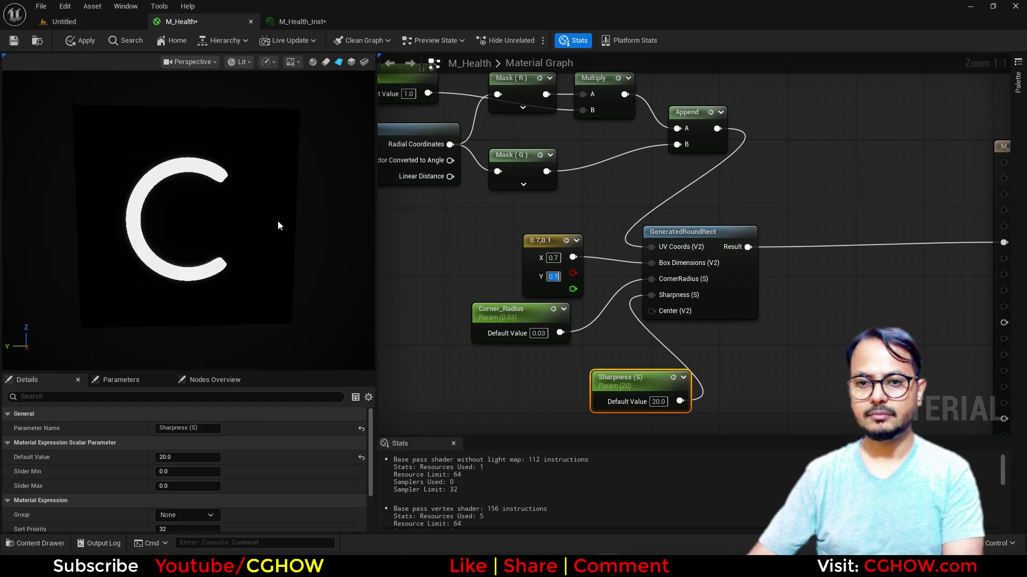
Step: Add a Multiply node with GeneratedRoundRect's Result connected to its B input
{"action": "right_click_drag", "start_coordinate": [706, 298], "coordinate": [603, 259]}
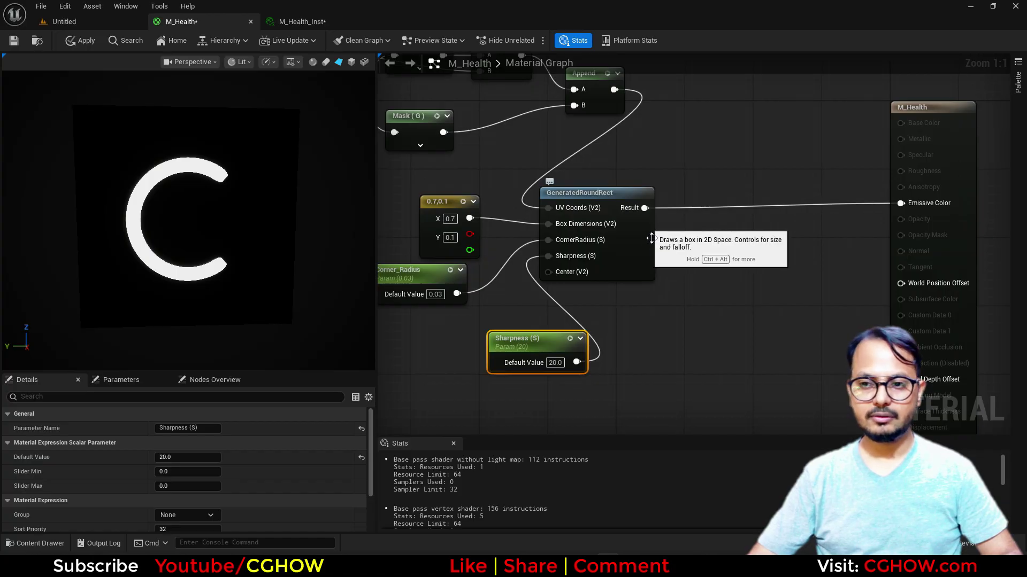
{"action": "right_click_drag", "start_coordinate": [682, 233], "coordinate": [575, 254]}
{"action": "left_click", "coordinate": [597, 206]}
{"action": "left_click_drag", "start_coordinate": [523, 246], "coordinate": [675, 183]}
Step: Add a Constant3Vector above the new Multiply node and convert it to a parameter named color
{"action": "right_click_drag", "start_coordinate": [634, 163], "coordinate": [639, 197]}
{"action": "key", "text": "3"}
{"action": "left_click", "coordinate": [581, 128]}
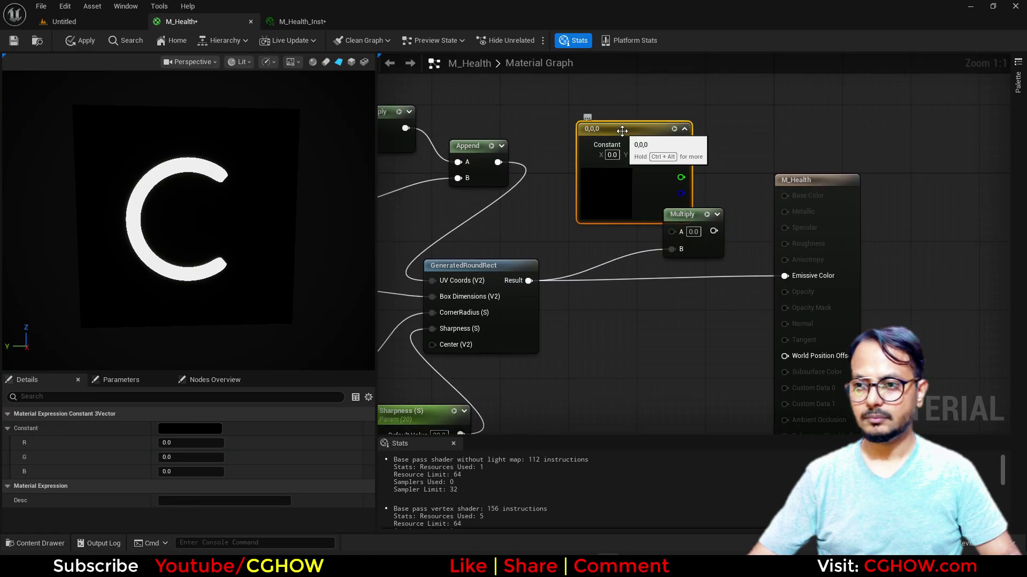
{"action": "right_click", "coordinate": [622, 131]}
{"action": "left_click", "coordinate": [685, 168]}
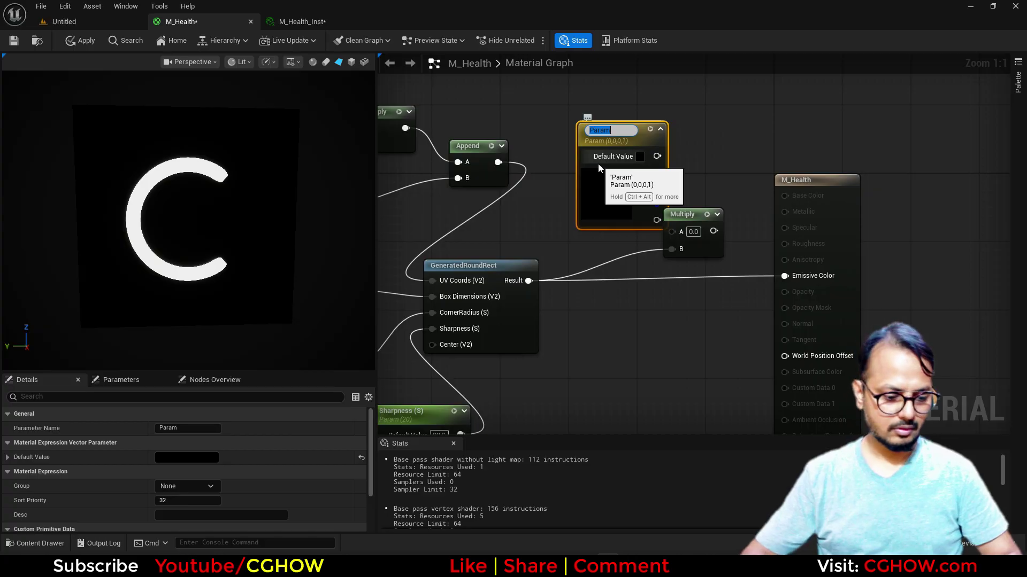
{"action": "type", "text": "color"}
{"action": "key", "text": "Return"}
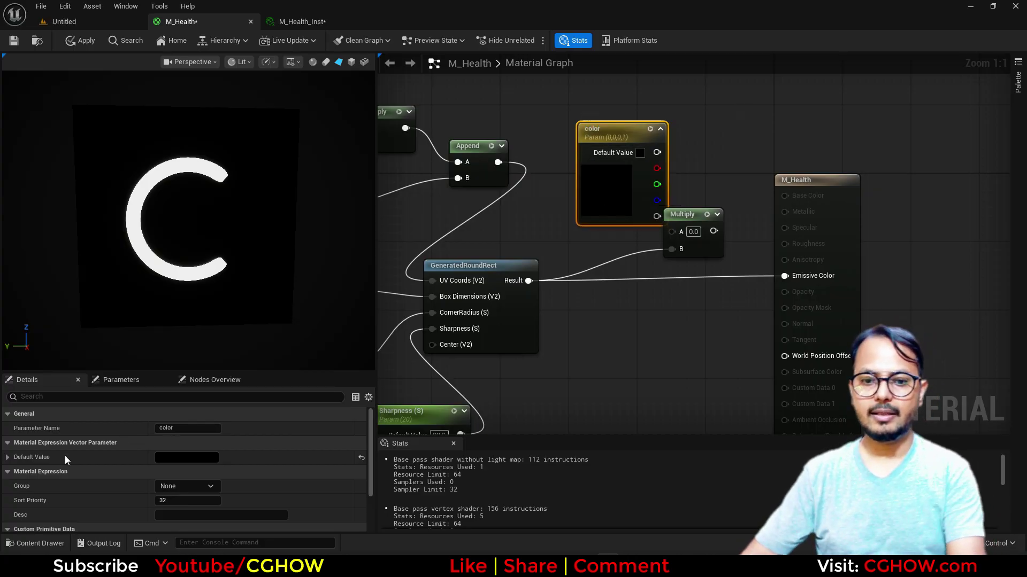
Step: Set the color parameter's R to 1 and wire color through Multiply's A input into Emissive Color
{"action": "left_click", "coordinate": [7, 457]}
{"action": "left_click", "coordinate": [195, 472]}
{"action": "type", "text": "1"}
{"action": "key", "text": "Return"}
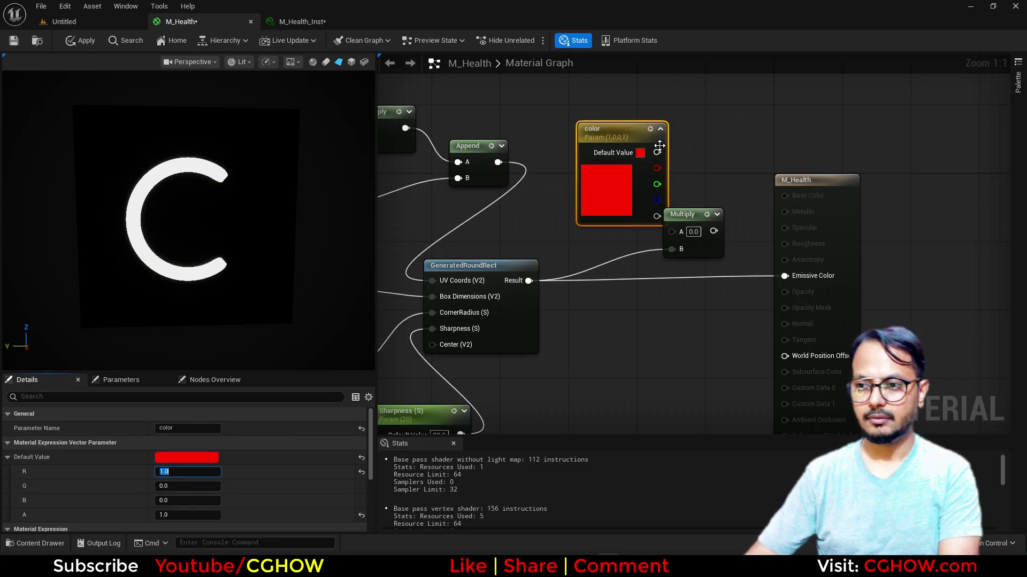
{"action": "left_click_drag", "start_coordinate": [653, 149], "coordinate": [784, 276]}
{"action": "right_click_drag", "start_coordinate": [695, 299], "coordinate": [747, 290]}
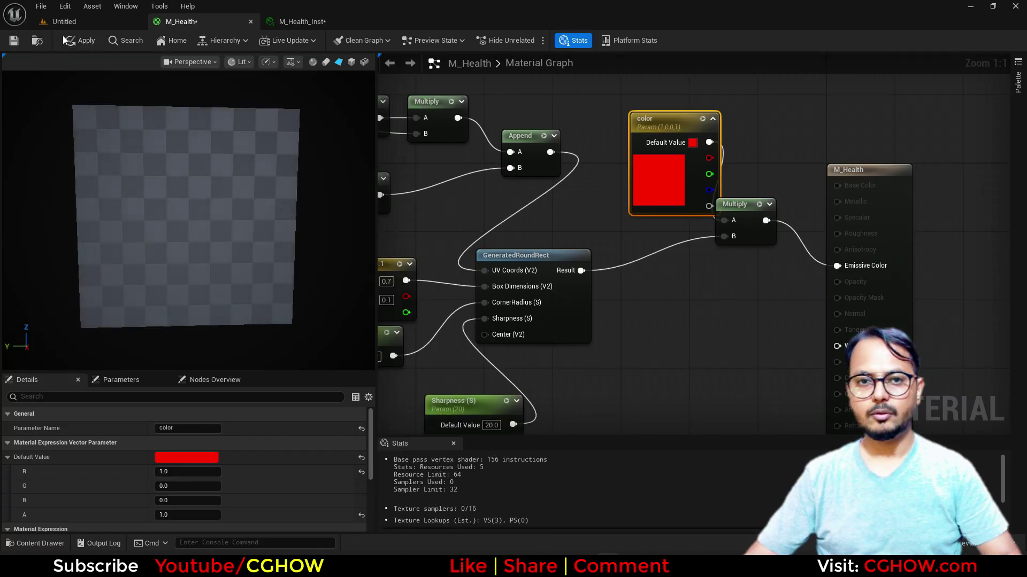
Step: Enable the color parameter override in M_Health_Inst
{"action": "left_click", "coordinate": [297, 17]}
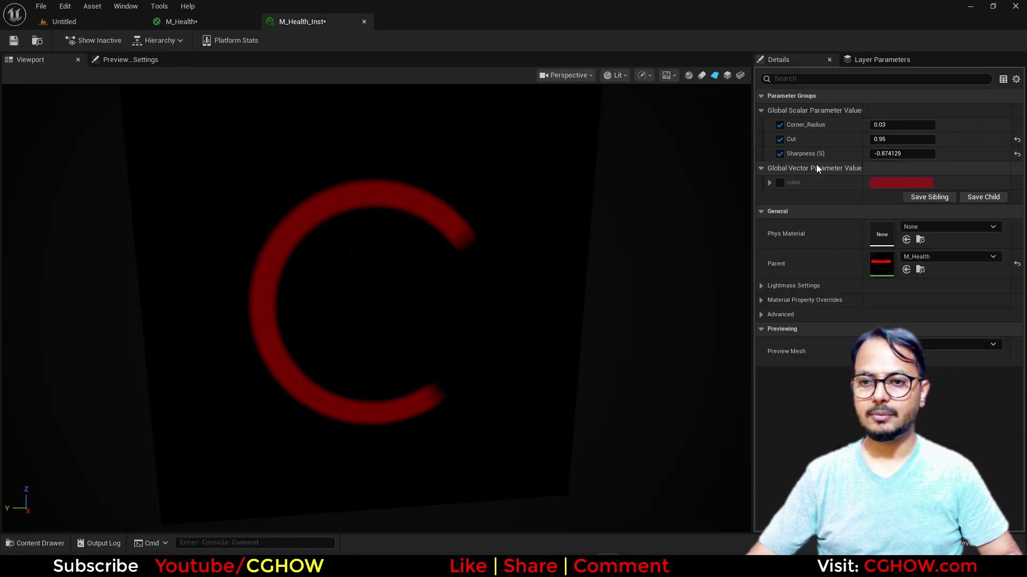
{"action": "left_click", "coordinate": [779, 182]}
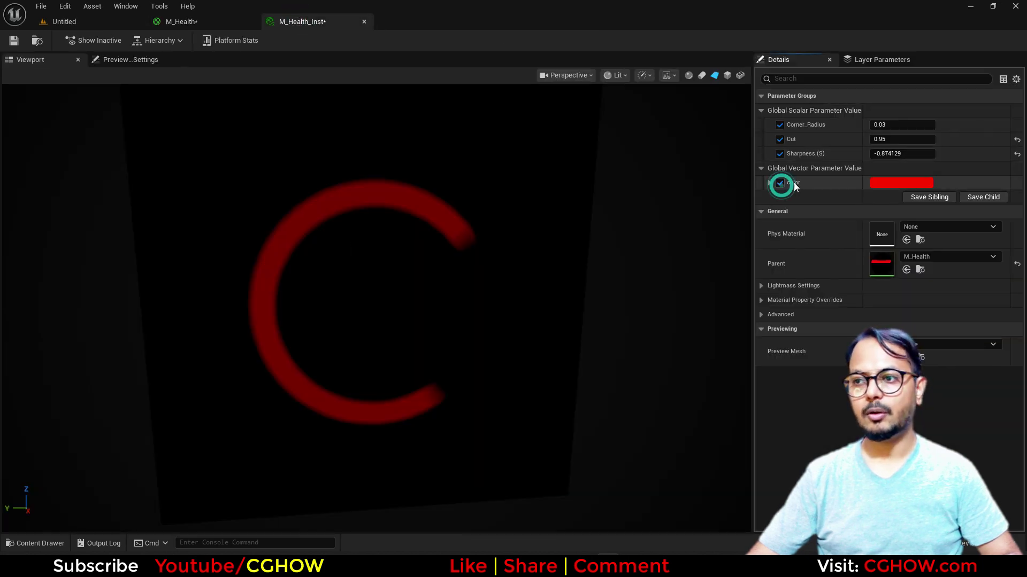
Step: In M_Health, add a Sine node fed by GeneratedRoundRect's Result
{"action": "left_click", "coordinate": [222, 20]}
{"action": "right_click_drag", "start_coordinate": [625, 281], "coordinate": [545, 242]}
{"action": "left_click_drag", "start_coordinate": [500, 234], "coordinate": [550, 266]}
{"action": "type", "text": "si"}
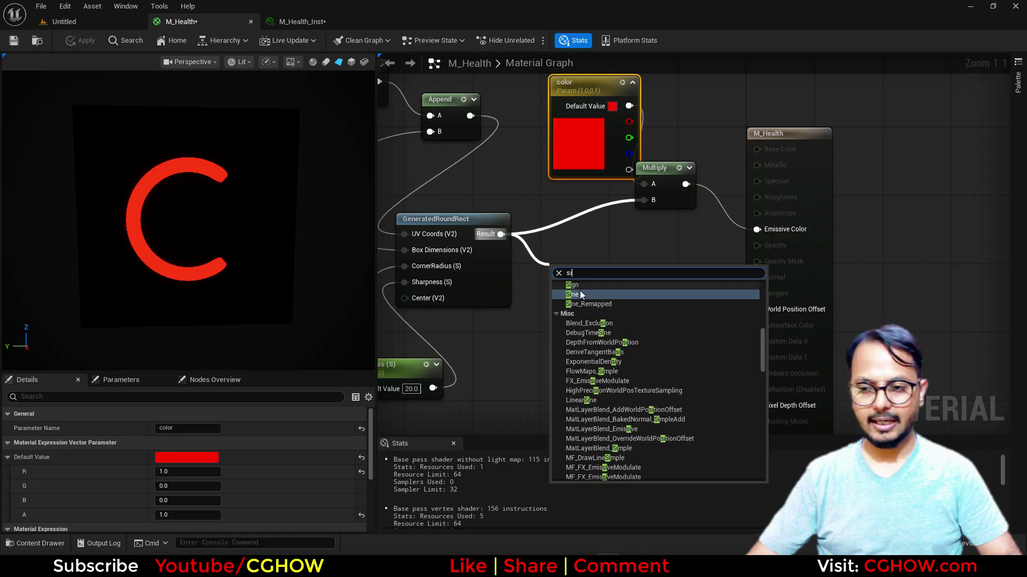
{"action": "left_click", "coordinate": [580, 295]}
{"action": "right_click_drag", "start_coordinate": [583, 292], "coordinate": [513, 279]}
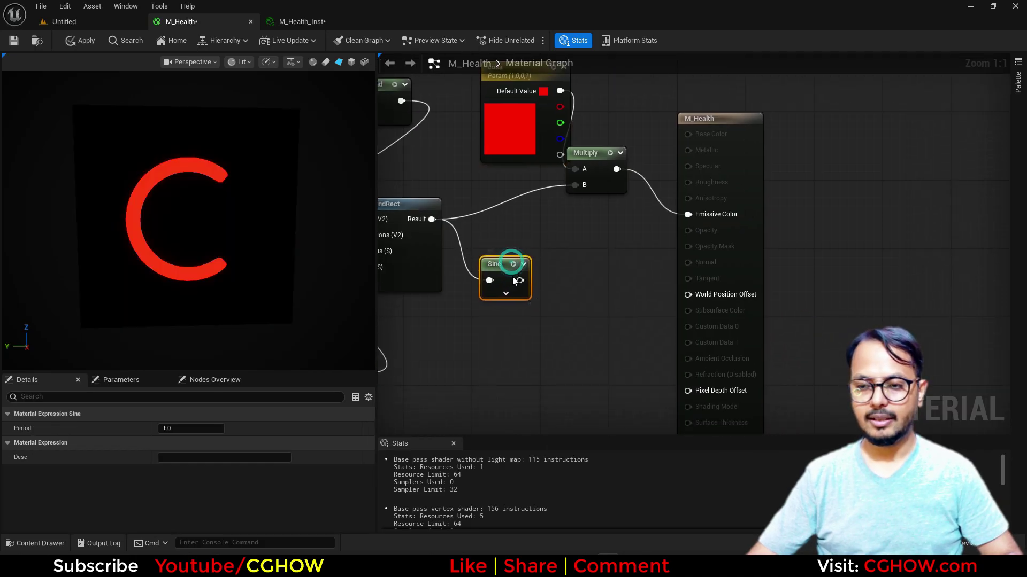
Step: Chain a Power node and a Multiply node after Sine, moving the M_Health output node aside for space
{"action": "left_click", "coordinate": [547, 276]}
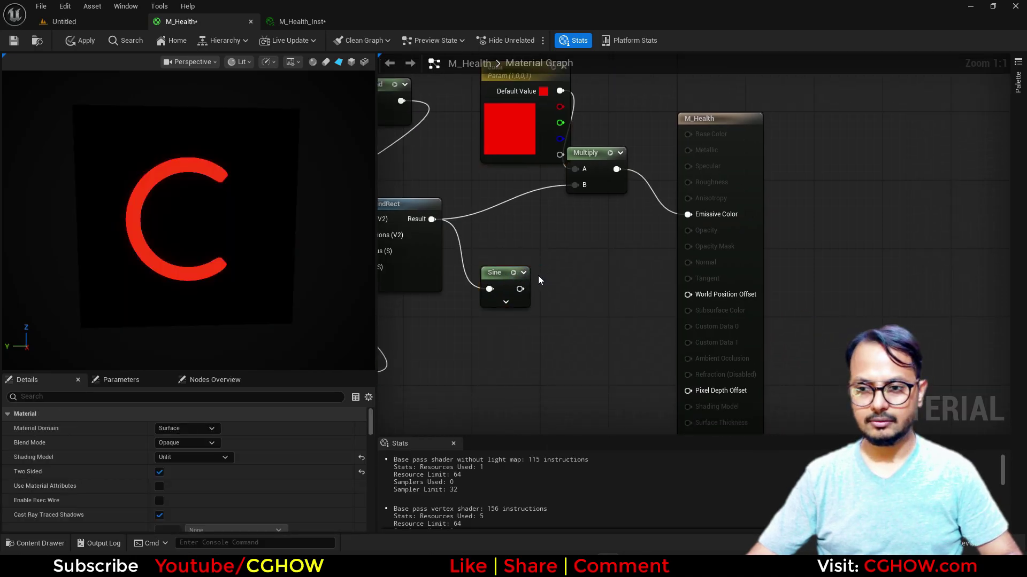
{"action": "left_click", "coordinate": [542, 271]}
{"action": "left_click_drag", "start_coordinate": [520, 288], "coordinate": [549, 288]}
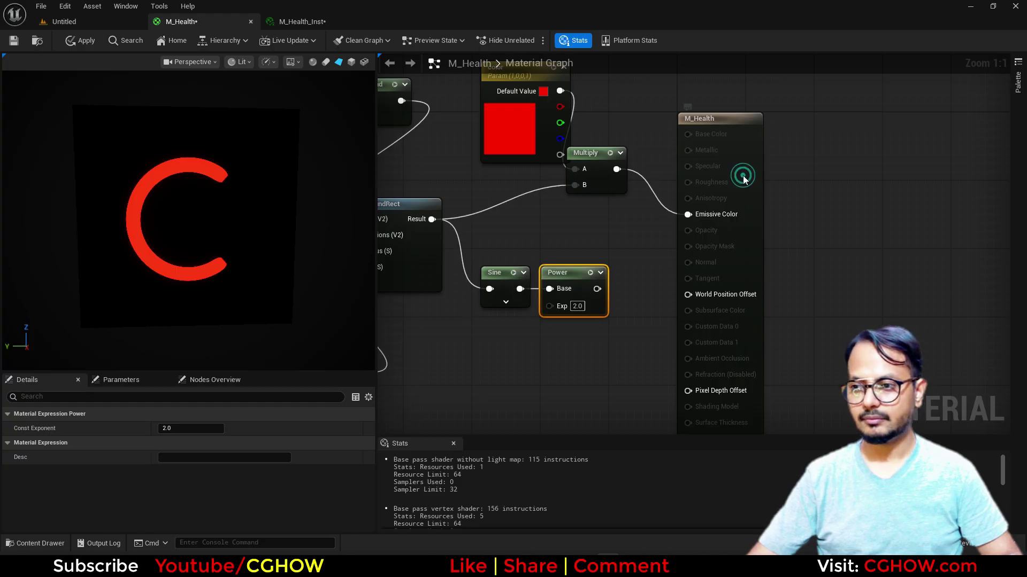
{"action": "left_click_drag", "start_coordinate": [743, 179], "coordinate": [862, 162]}
{"action": "left_click", "coordinate": [640, 271]}
{"action": "left_click", "coordinate": [625, 273]}
{"action": "left_click_drag", "start_coordinate": [597, 289], "coordinate": [634, 288]}
Step: Add another Multiply node with color in its A input and the Power chain's Multiply in its B input
{"action": "right_click_drag", "start_coordinate": [676, 246], "coordinate": [647, 265]}
{"action": "left_click", "coordinate": [679, 262]}
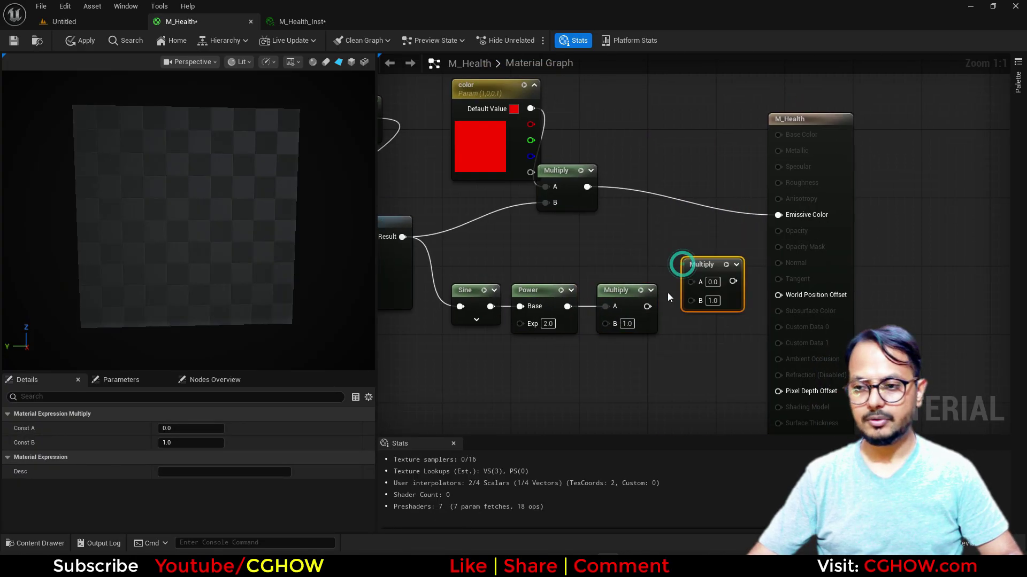
{"action": "left_click_drag", "start_coordinate": [647, 306], "coordinate": [529, 109]}
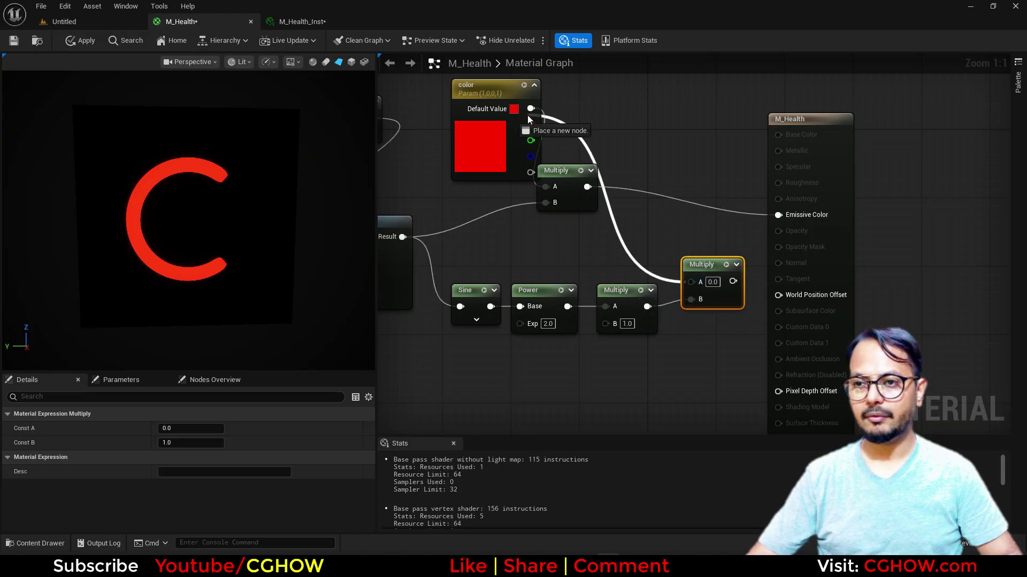
Step: Combine the two color Multiply results with an Add node and wire it into Emissive Color
{"action": "left_click", "coordinate": [663, 150]}
{"action": "left_click_drag", "start_coordinate": [588, 187], "coordinate": [664, 189]}
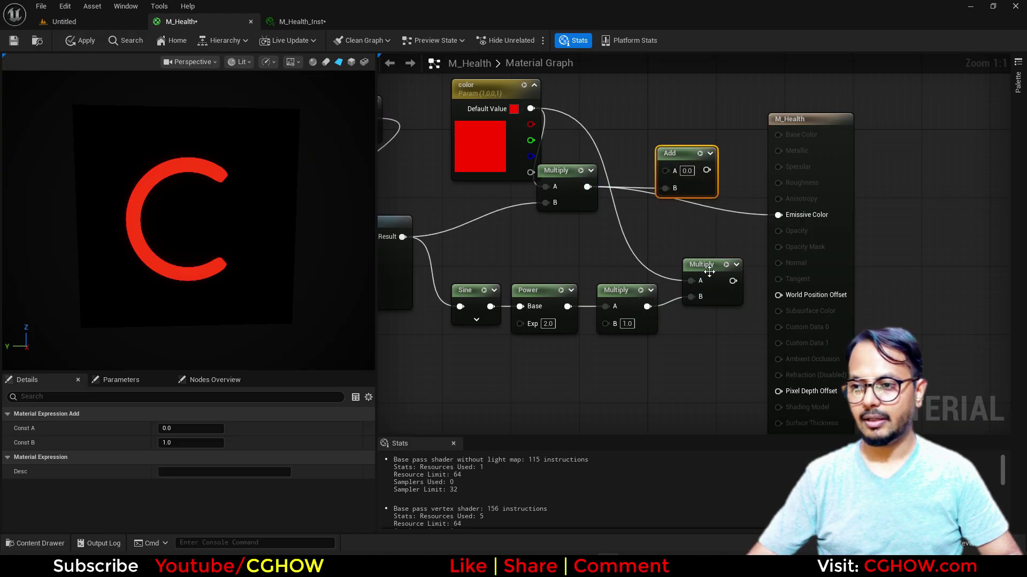
{"action": "left_click_drag", "start_coordinate": [733, 281], "coordinate": [780, 214]}
Step: Check M_Health_Inst, and set the Sharpness parameter's default value to 0 in M_Health
{"action": "right_click_drag", "start_coordinate": [399, 348], "coordinate": [573, 327]}
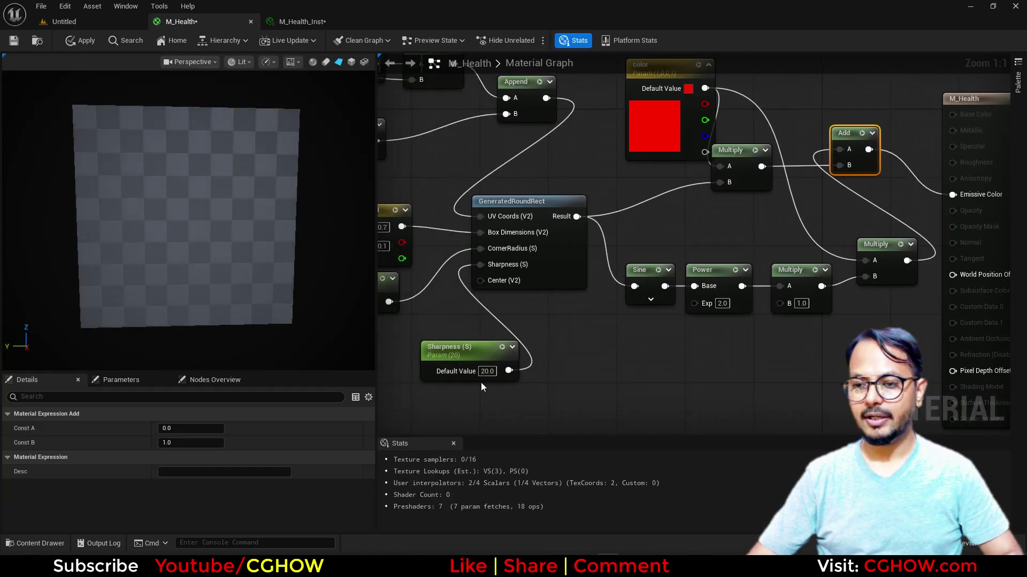
{"action": "left_click", "coordinate": [301, 21]}
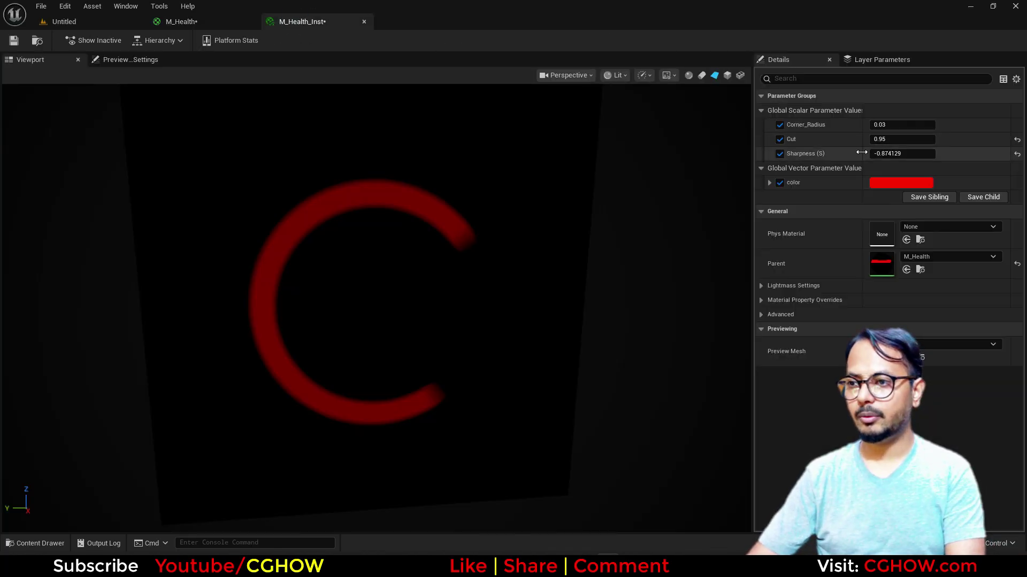
{"action": "left_click", "coordinate": [201, 20]}
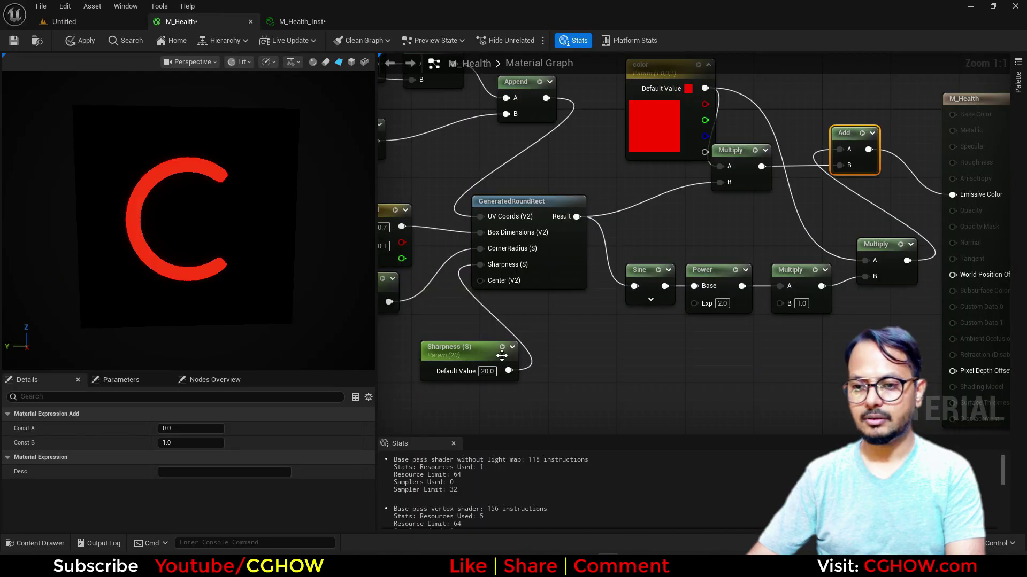
{"action": "left_click", "coordinate": [486, 371]}
{"action": "type", "text": "0"}
{"action": "key", "text": "Return"}
Step: Preview the Sine node and move the Sine and Power nodes lower in the graph
{"action": "left_click", "coordinate": [657, 271]}
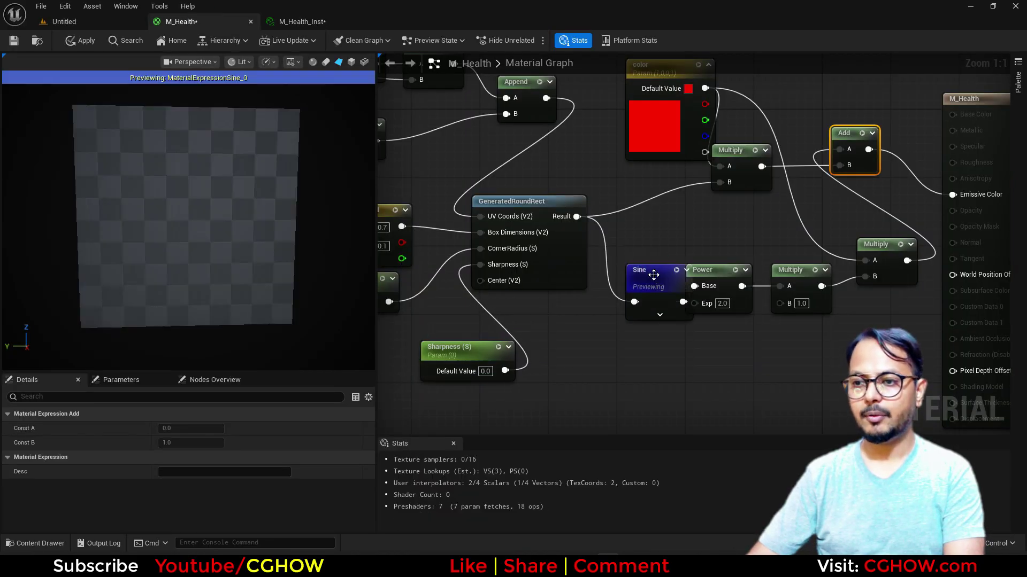
{"action": "left_click_drag", "start_coordinate": [653, 275], "coordinate": [613, 327]}
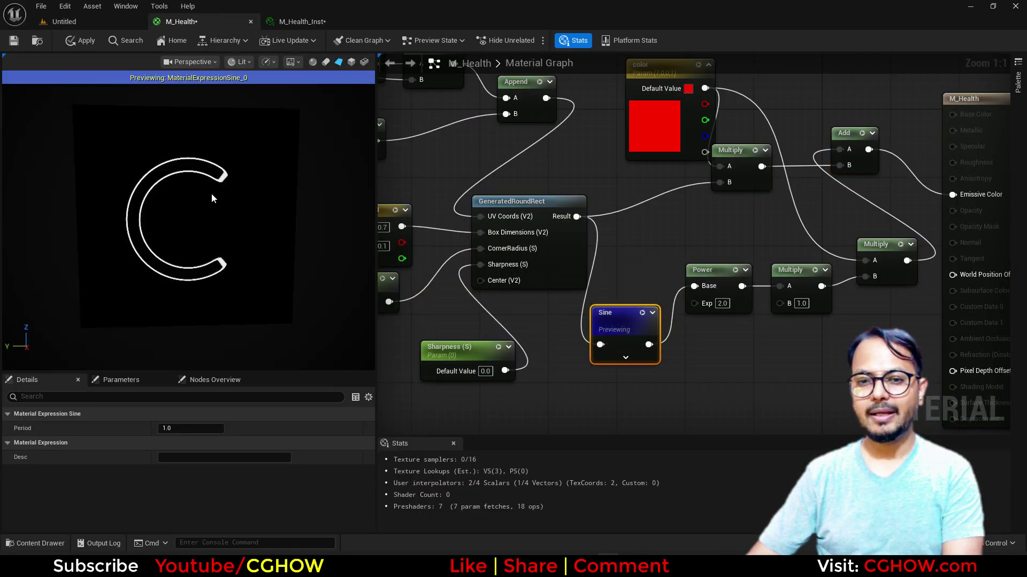
{"action": "left_click_drag", "start_coordinate": [711, 276], "coordinate": [720, 309]}
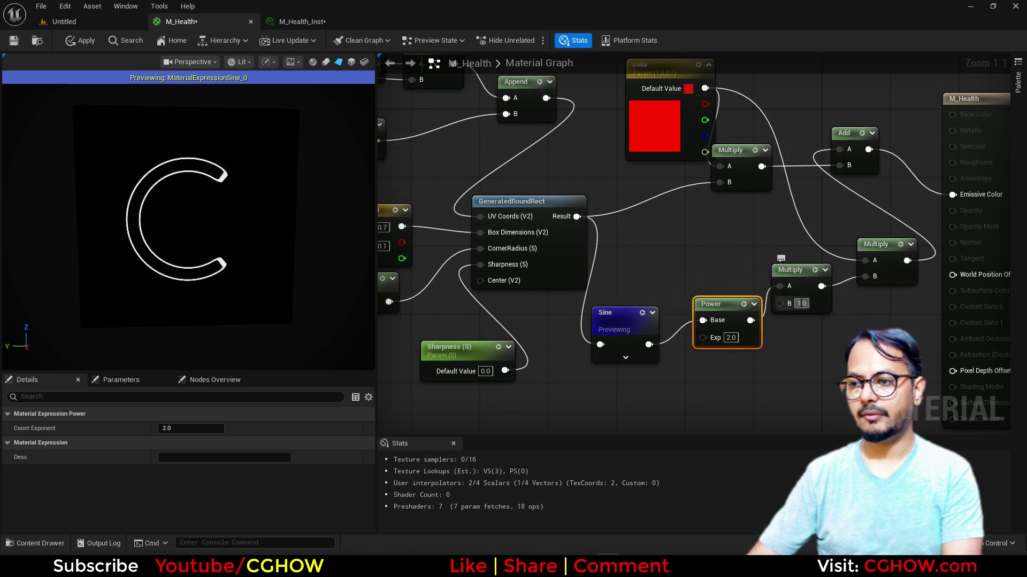
{"action": "right_click_drag", "start_coordinate": [830, 323], "coordinate": [743, 287]}
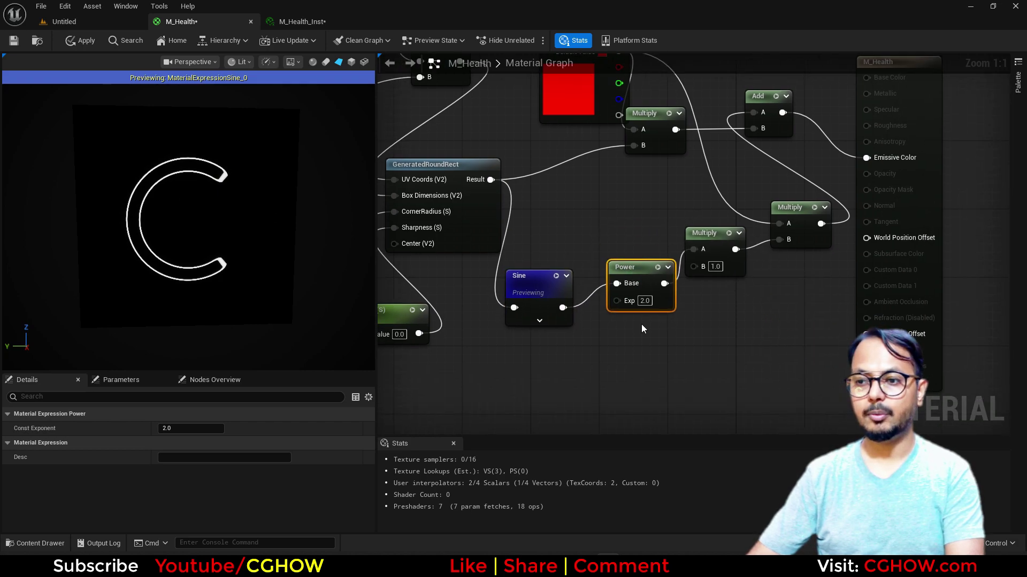
Step: Promote Power's Exp input and the following Multiply's B input to parameters, placing both below their nodes
{"action": "right_click", "coordinate": [623, 299]}
{"action": "left_click", "coordinate": [697, 391]}
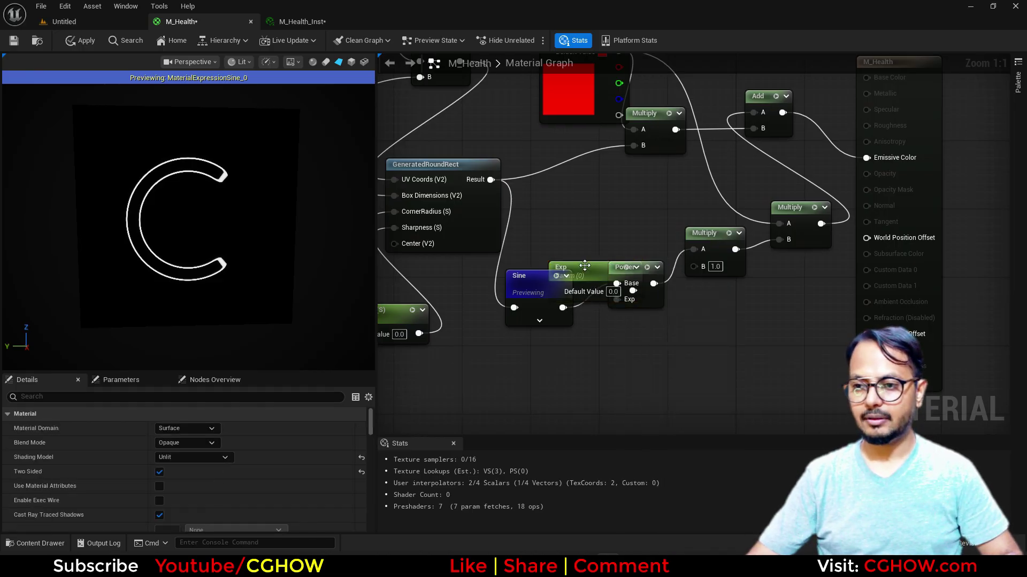
{"action": "right_click", "coordinate": [700, 264]}
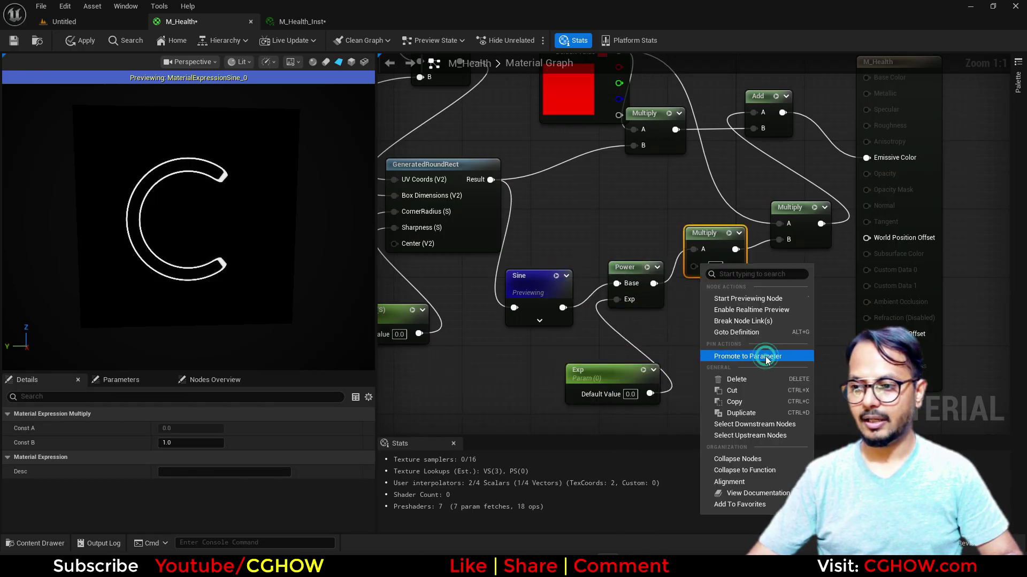
{"action": "left_click", "coordinate": [766, 356]}
{"action": "left_click_drag", "start_coordinate": [658, 257], "coordinate": [703, 329]}
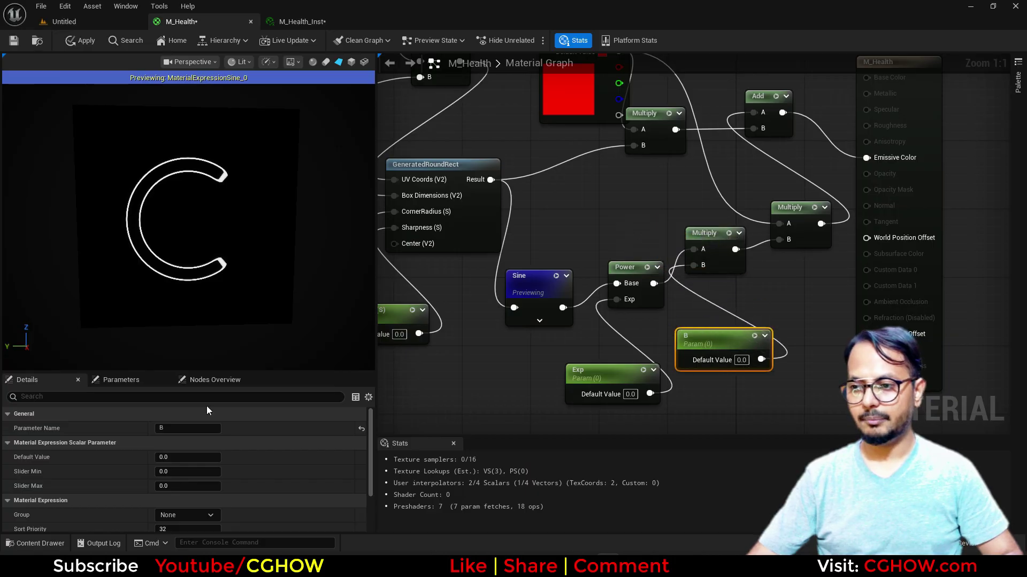
Step: Set the Exp parameter's default value to 1 and apply the material changes
{"action": "left_click", "coordinate": [629, 394]}
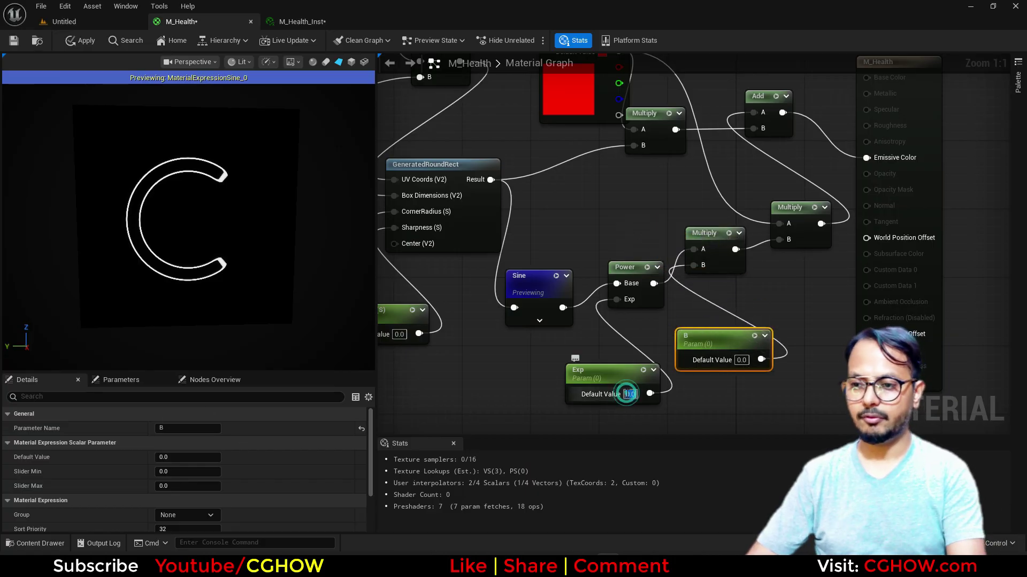
{"action": "type", "text": "1"}
{"action": "key", "text": "Return"}
{"action": "left_click", "coordinate": [85, 41]}
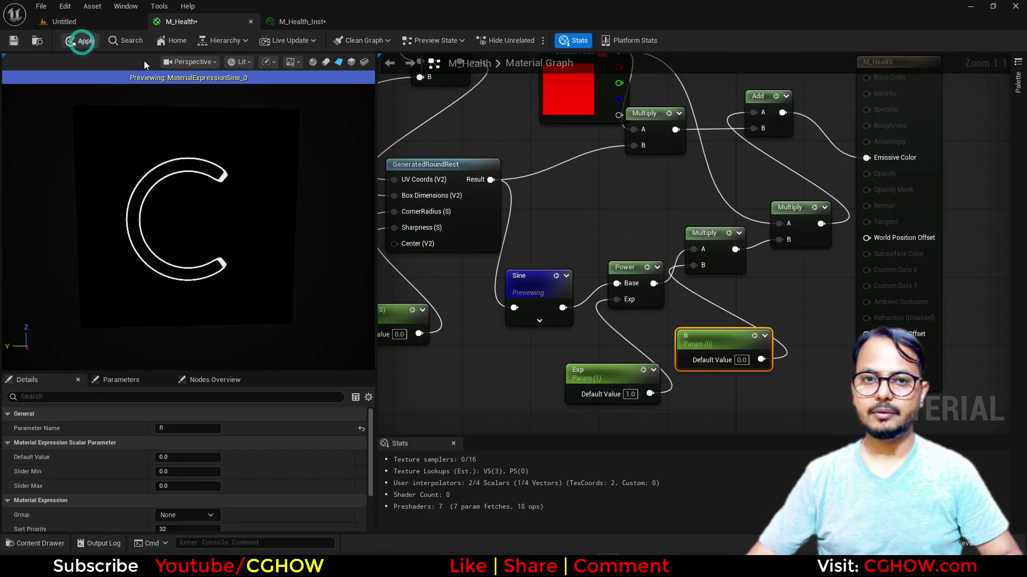
Step: In M_Health_Inst, enable the Exp and B overrides, raise B to about 24.8 and increase Exp
{"action": "left_click", "coordinate": [297, 21]}
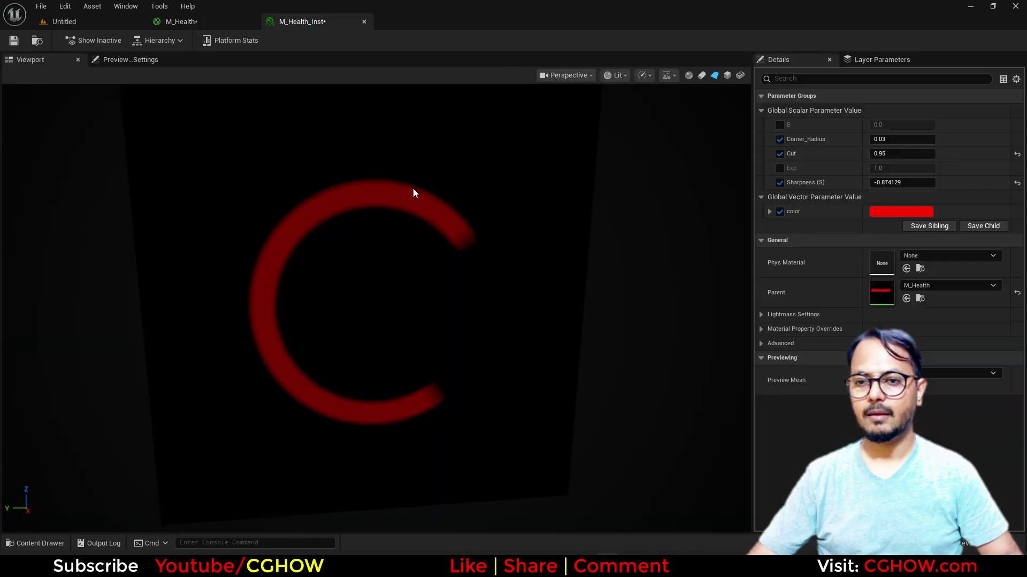
{"action": "left_click", "coordinate": [779, 168]}
{"action": "left_click", "coordinate": [779, 125]}
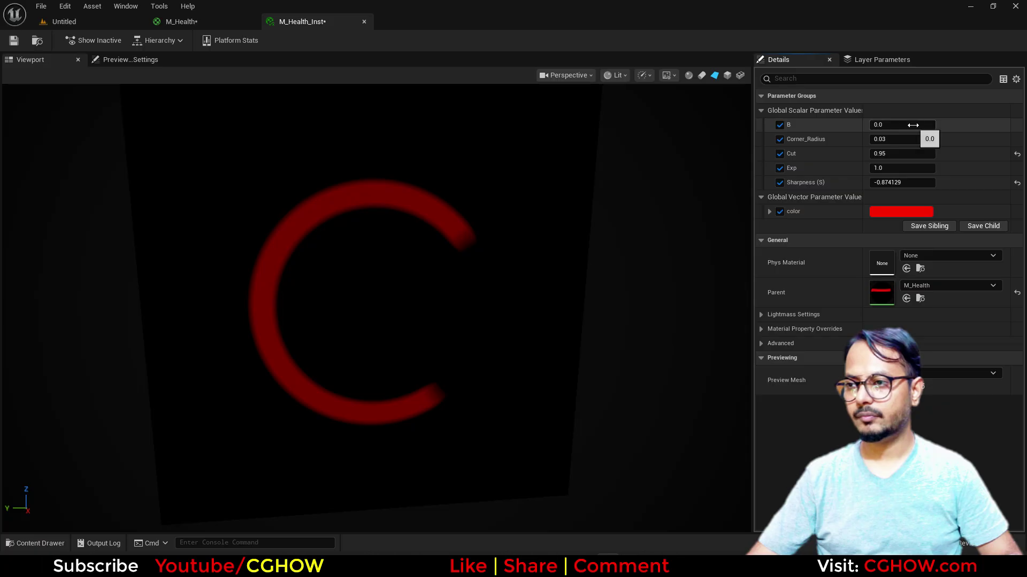
{"action": "left_click_drag", "start_coordinate": [913, 124], "coordinate": [967, 124]}
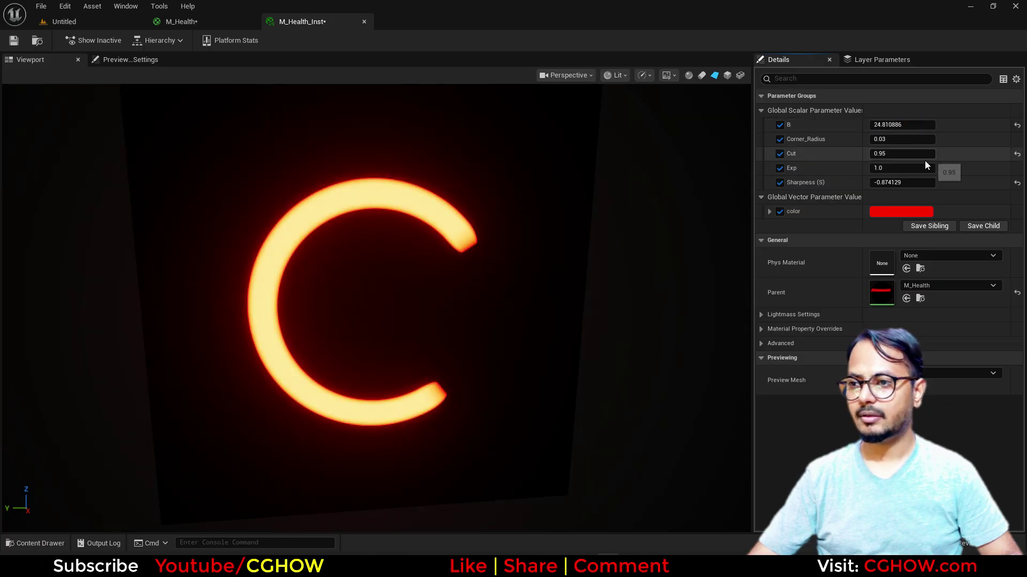
{"action": "left_click_drag", "start_coordinate": [909, 168], "coordinate": [957, 168]}
Step: Back in M_Health, preview the Power node and rearrange it and the Exp parameter
{"action": "left_click", "coordinate": [182, 21]}
{"action": "right_click_drag", "start_coordinate": [722, 361], "coordinate": [667, 339]}
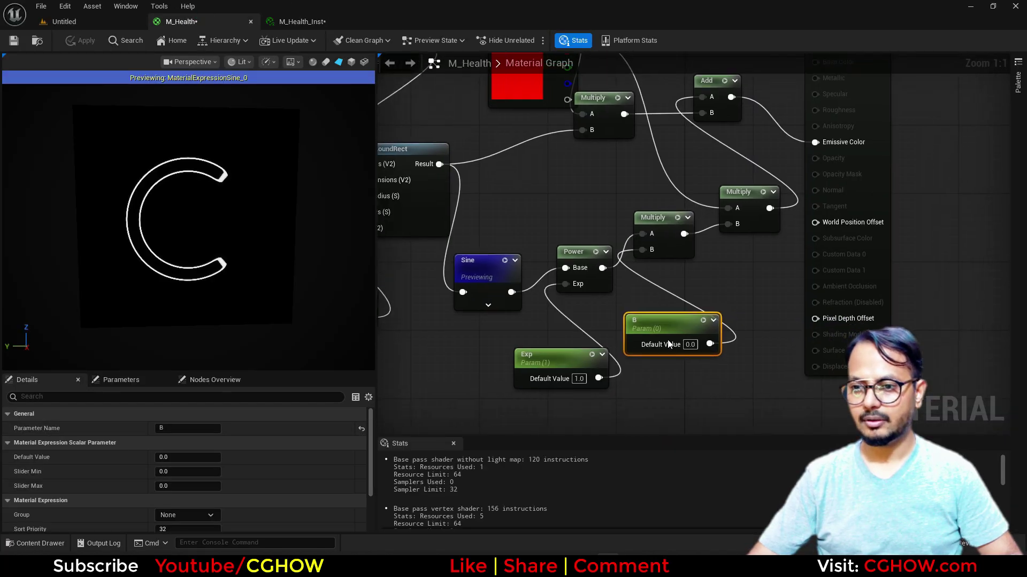
{"action": "left_click", "coordinate": [595, 252]}
{"action": "left_click_drag", "start_coordinate": [556, 358], "coordinate": [496, 348]}
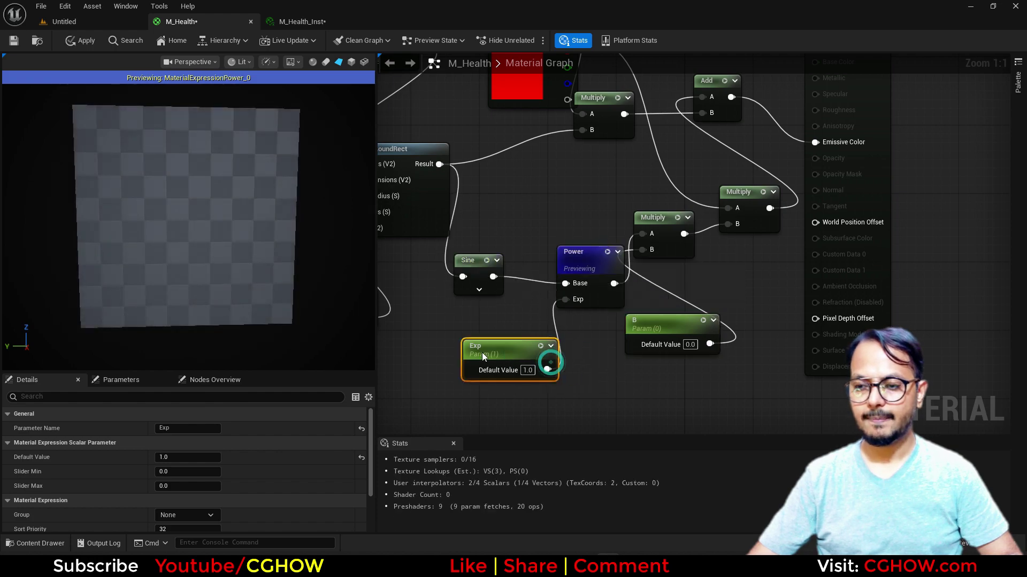
{"action": "left_click_drag", "start_coordinate": [577, 264], "coordinate": [556, 251]}
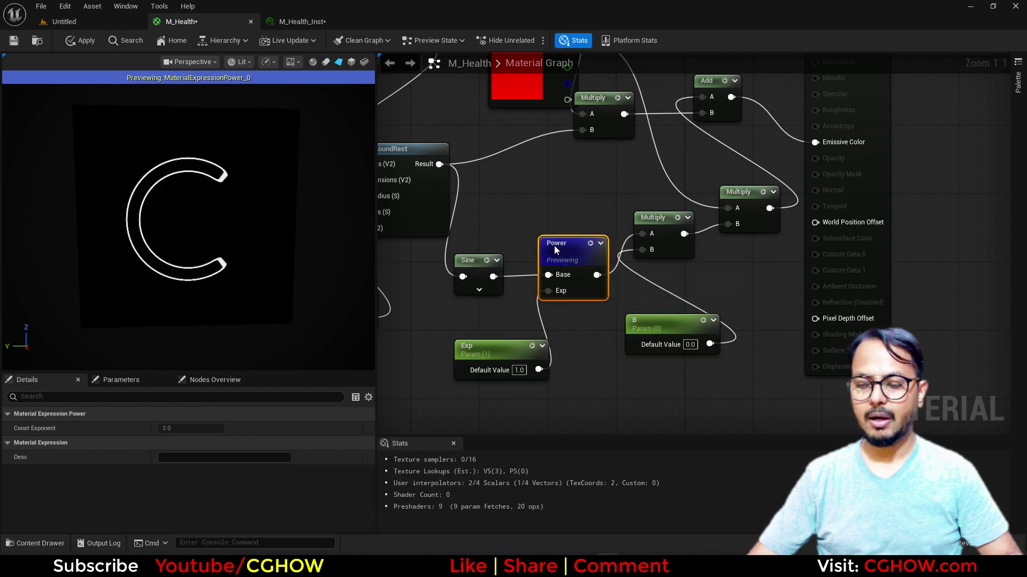
Step: Preview the Multiply after Power and set its B parameter's default value to 1
{"action": "left_click", "coordinate": [677, 218]}
{"action": "left_click_drag", "start_coordinate": [668, 330], "coordinate": [635, 339]}
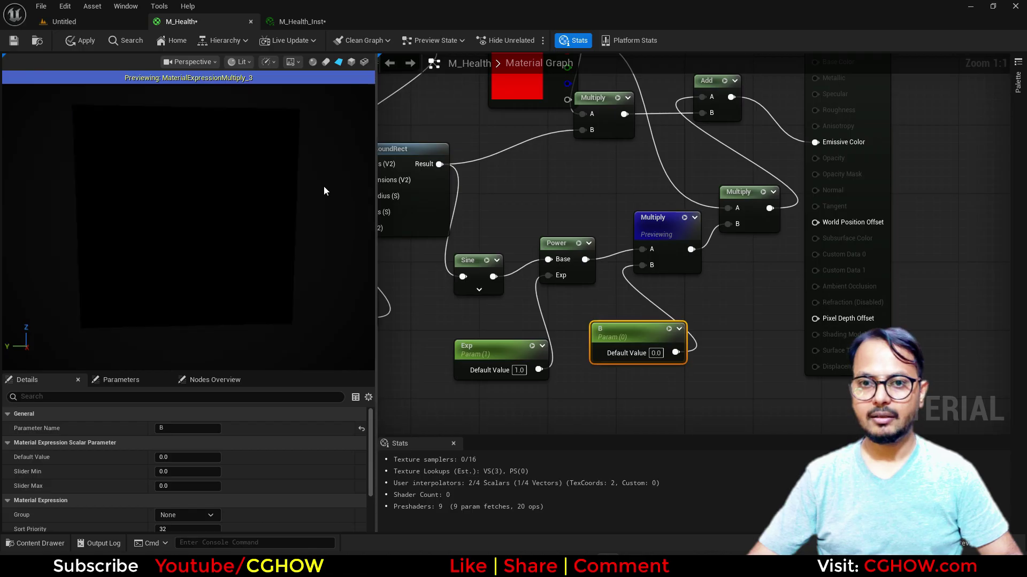
{"action": "left_click", "coordinate": [656, 353]}
{"action": "type", "text": "1"}
{"action": "key", "text": "Return"}
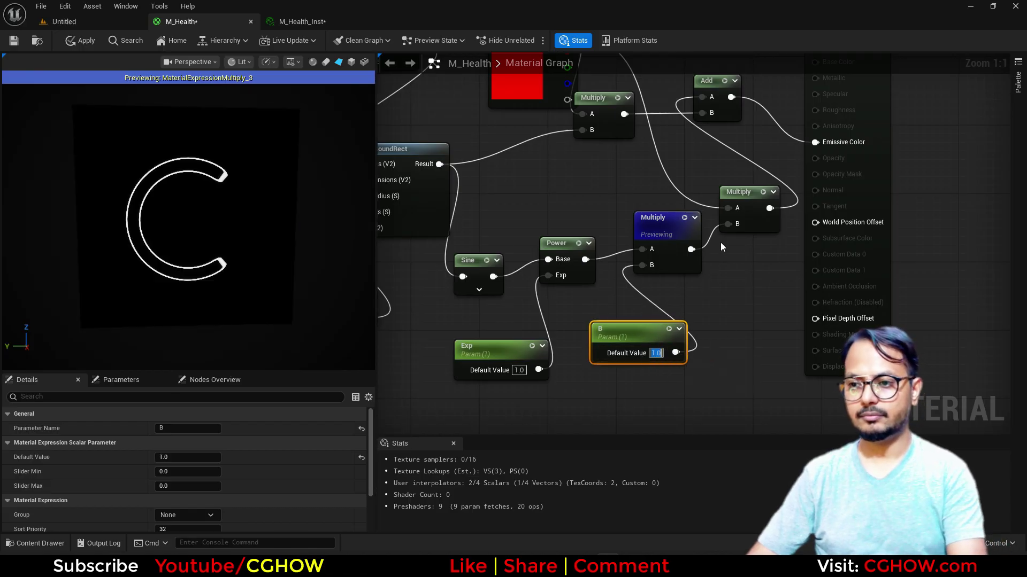
Step: Preview the Multiply that tints the Sine chain with color, and move the M_Health output node farther away
{"action": "right_click_drag", "start_coordinate": [720, 242], "coordinate": [662, 285]}
{"action": "right_click", "coordinate": [680, 238]}
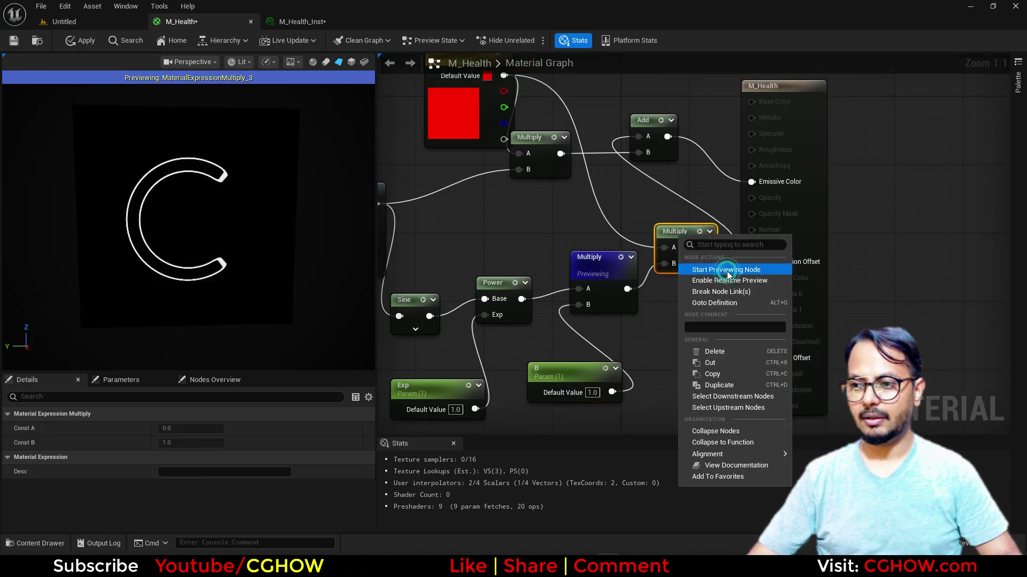
{"action": "left_click", "coordinate": [727, 271]}
{"action": "left_click_drag", "start_coordinate": [802, 115], "coordinate": [973, 117]}
Step: Preview the Add node and spread it and the upper color Multiply apart
{"action": "right_click_drag", "start_coordinate": [696, 189], "coordinate": [641, 230]}
{"action": "right_click", "coordinate": [594, 163]}
{"action": "left_click", "coordinate": [636, 192]}
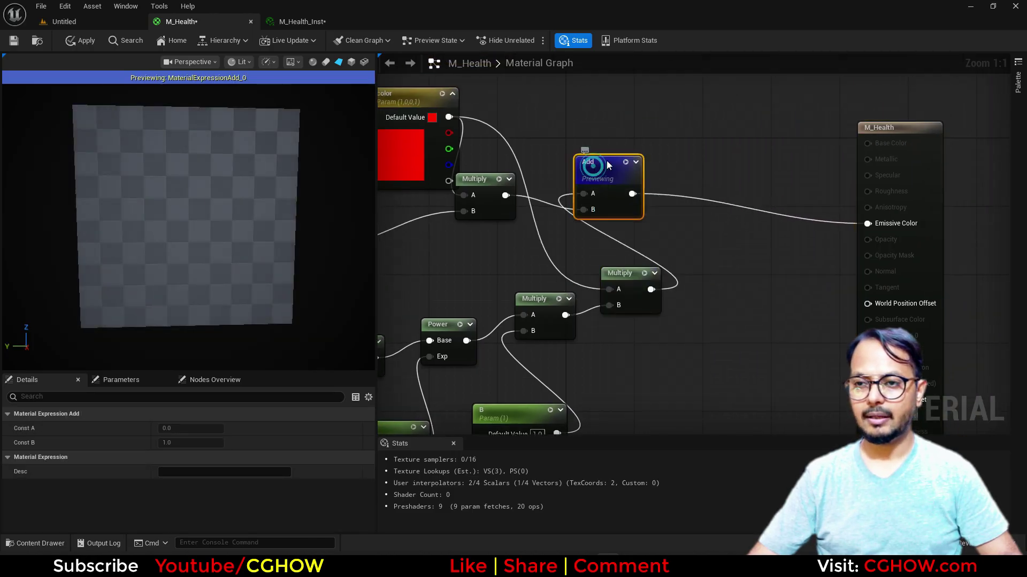
{"action": "left_click_drag", "start_coordinate": [608, 166], "coordinate": [676, 149]}
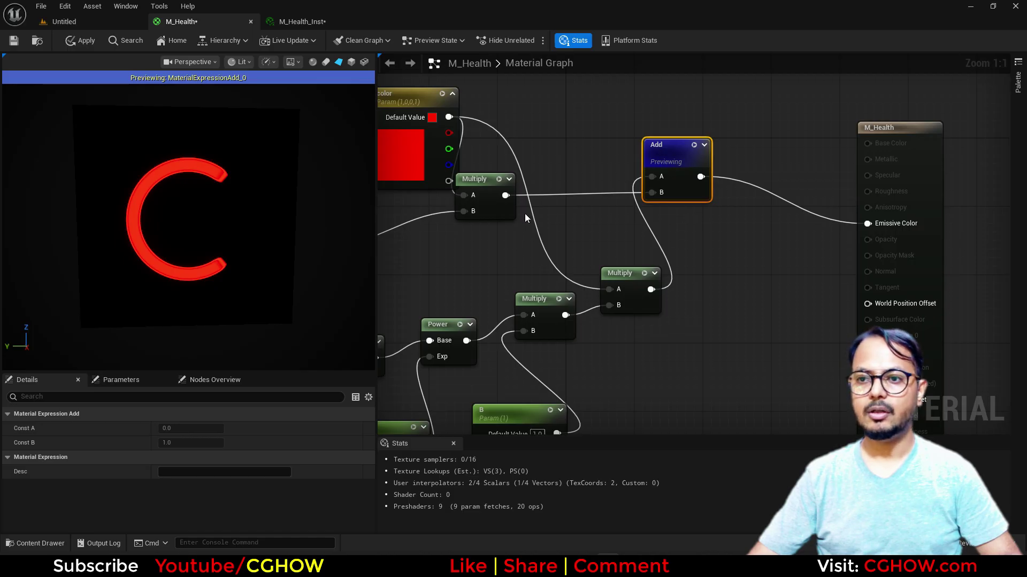
{"action": "left_click_drag", "start_coordinate": [495, 221], "coordinate": [478, 247]}
Step: Switch the preview back to the Multiply feeding Add's A input and shift that node slightly
{"action": "right_click", "coordinate": [627, 275]}
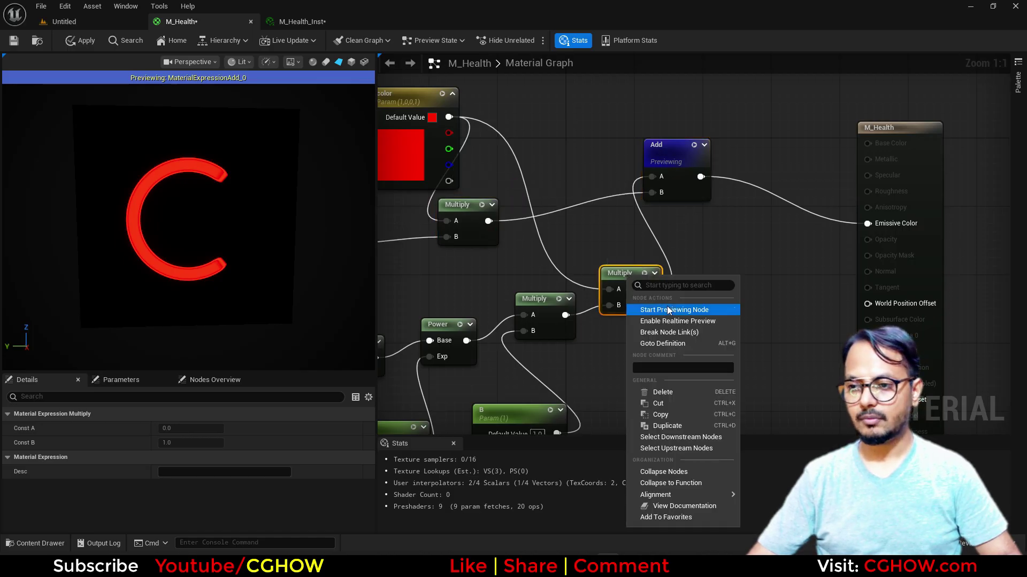
{"action": "left_click", "coordinate": [663, 308]}
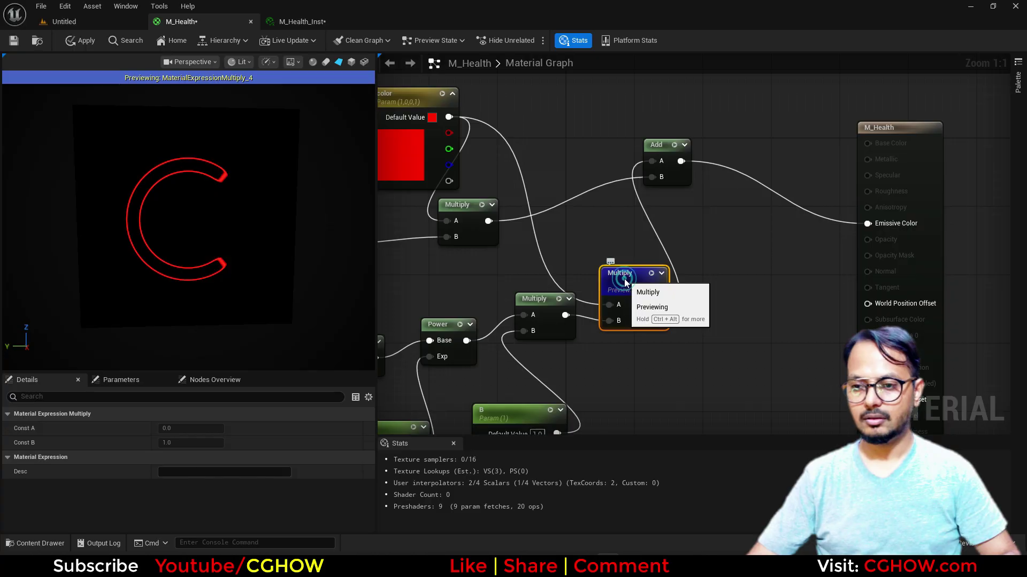
{"action": "left_click_drag", "start_coordinate": [612, 283], "coordinate": [638, 275]}
Step: Insert a Saturate node between Power and the following Multiply, moving that Multiply and its B parameter to make room
{"action": "right_click_drag", "start_coordinate": [591, 379], "coordinate": [610, 319]}
{"action": "left_click_drag", "start_coordinate": [606, 269], "coordinate": [557, 359]}
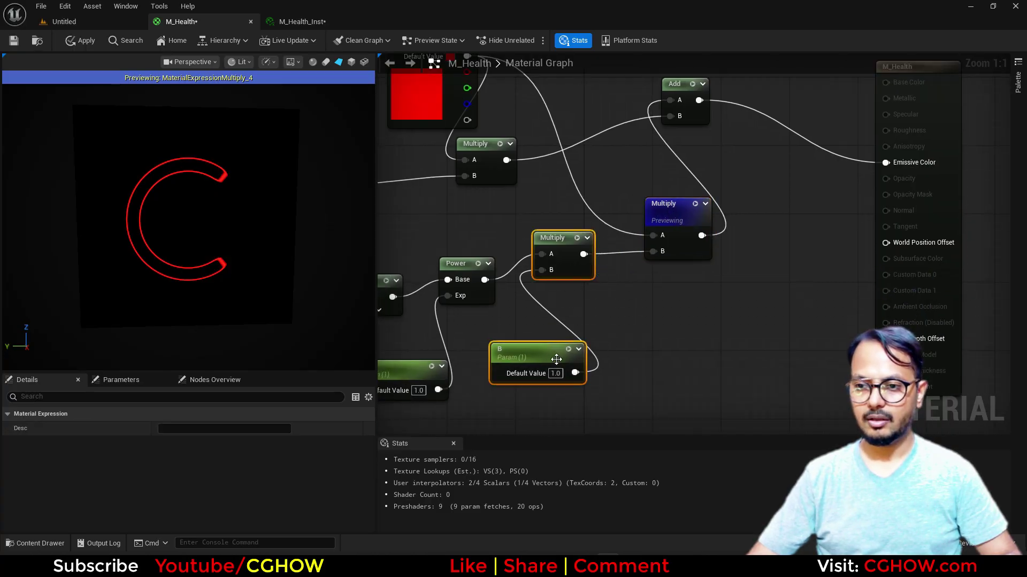
{"action": "left_click_drag", "start_coordinate": [572, 277], "coordinate": [656, 303]}
{"action": "left_click_drag", "start_coordinate": [484, 280], "coordinate": [534, 261]}
{"action": "type", "text": "sa"}
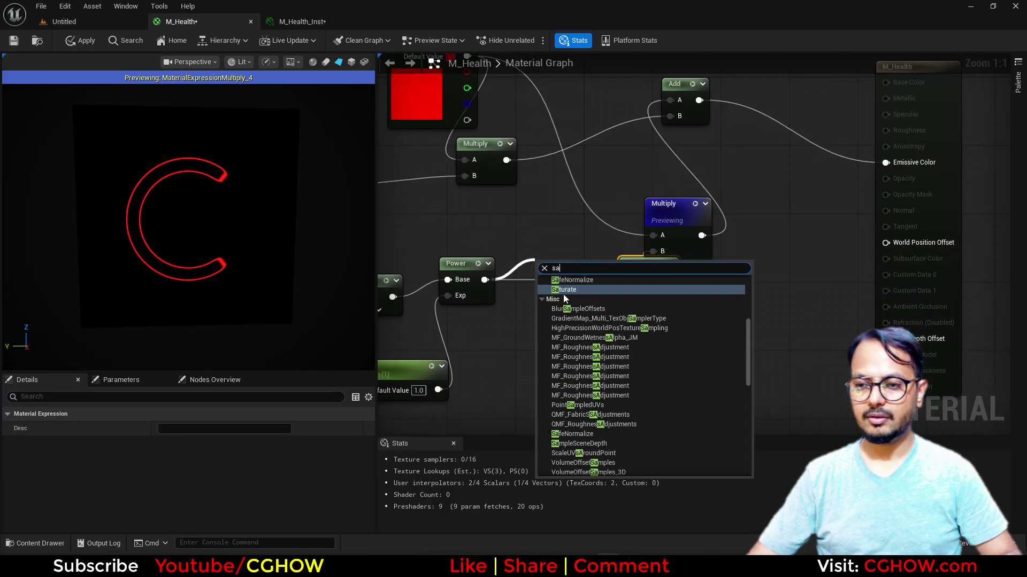
{"action": "left_click", "coordinate": [563, 293]}
{"action": "left_click_drag", "start_coordinate": [586, 280], "coordinate": [627, 280]}
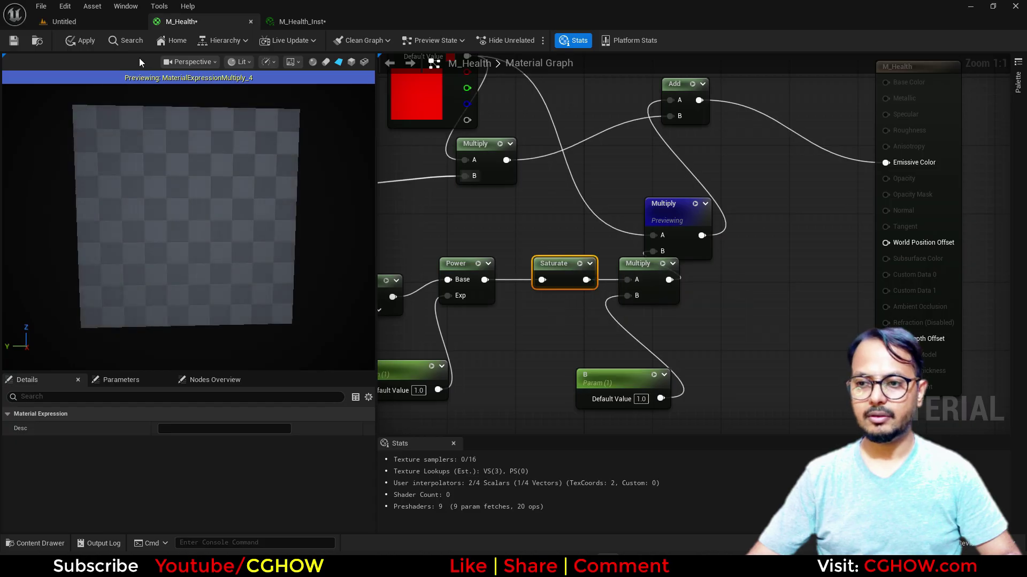
Step: Apply the M_Health changes, lower Exp to about 4.27 in M_Health_Inst, and return to the material graph
{"action": "left_click", "coordinate": [80, 40]}
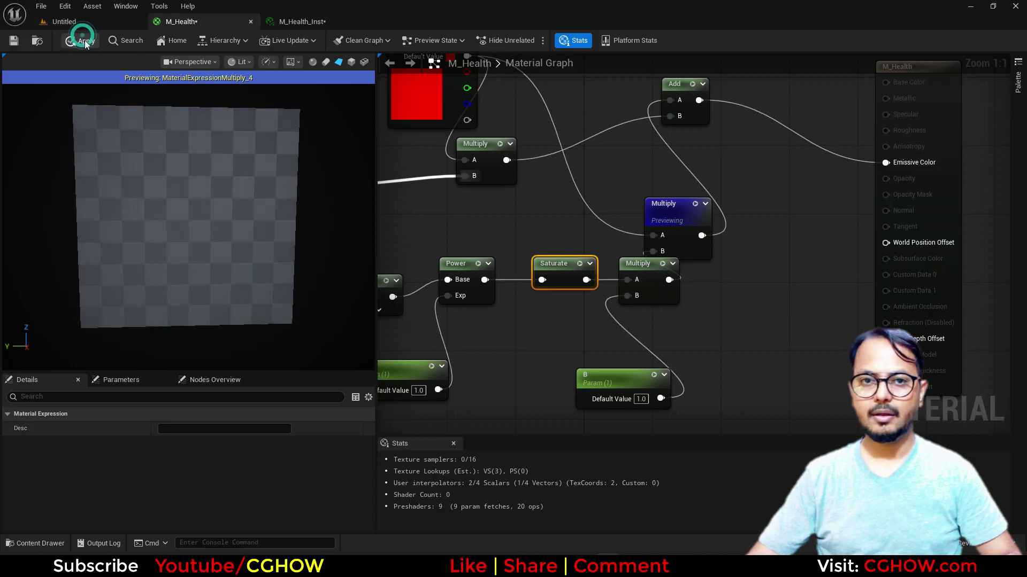
{"action": "left_click", "coordinate": [293, 22]}
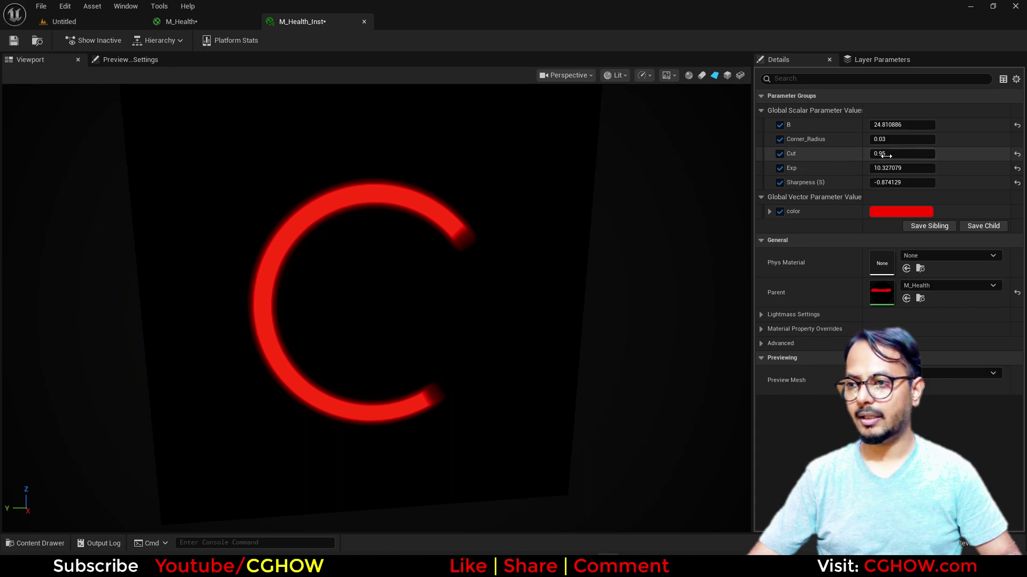
{"action": "mouse_move", "coordinate": [882, 168]}
{"action": "left_mouse_down"}
{"action": "mouse_move", "coordinate": [915, 169]}
{"action": "mouse_move", "coordinate": [855, 168]}
{"action": "mouse_move", "coordinate": [869, 168]}
{"action": "left_mouse_up"}
{"action": "left_click", "coordinate": [176, 22]}
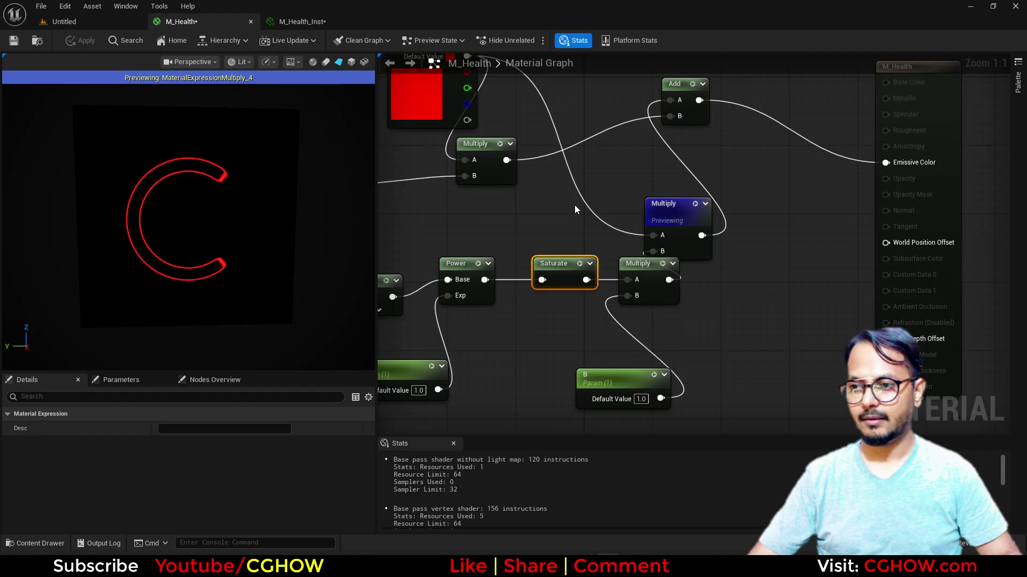
Step: Reposition the two color Multiply nodes, placing the lower one in line at the end of the Sine chain
{"action": "right_click_drag", "start_coordinate": [626, 207], "coordinate": [715, 222]}
{"action": "scroll", "coordinate": [784, 284], "scroll_direction": "down", "scroll_amount": 1}
{"action": "right_click_drag", "start_coordinate": [784, 285], "coordinate": [687, 261]}
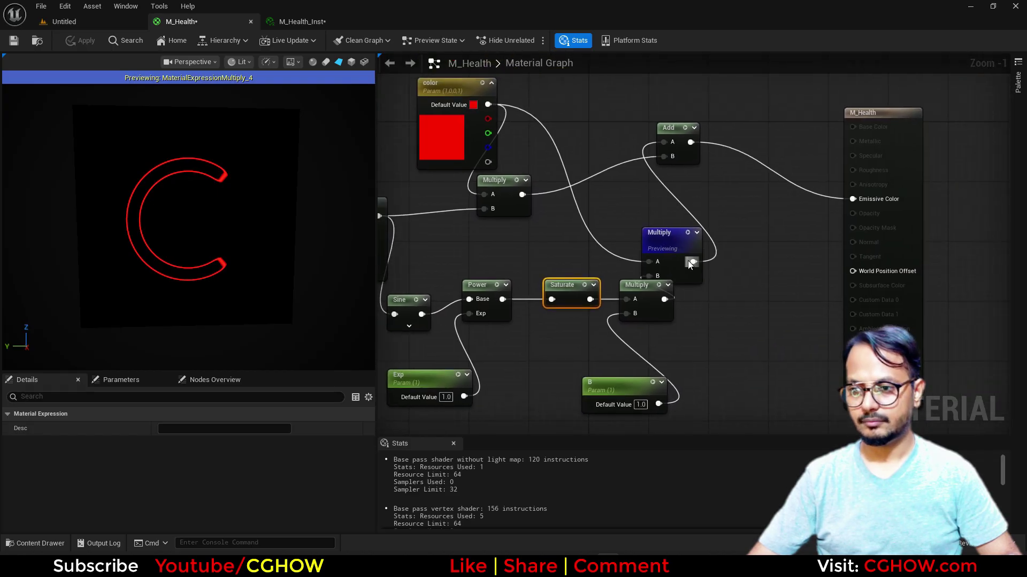
{"action": "left_click_drag", "start_coordinate": [688, 261], "coordinate": [738, 250]}
{"action": "right_click_drag", "start_coordinate": [644, 248], "coordinate": [596, 279]}
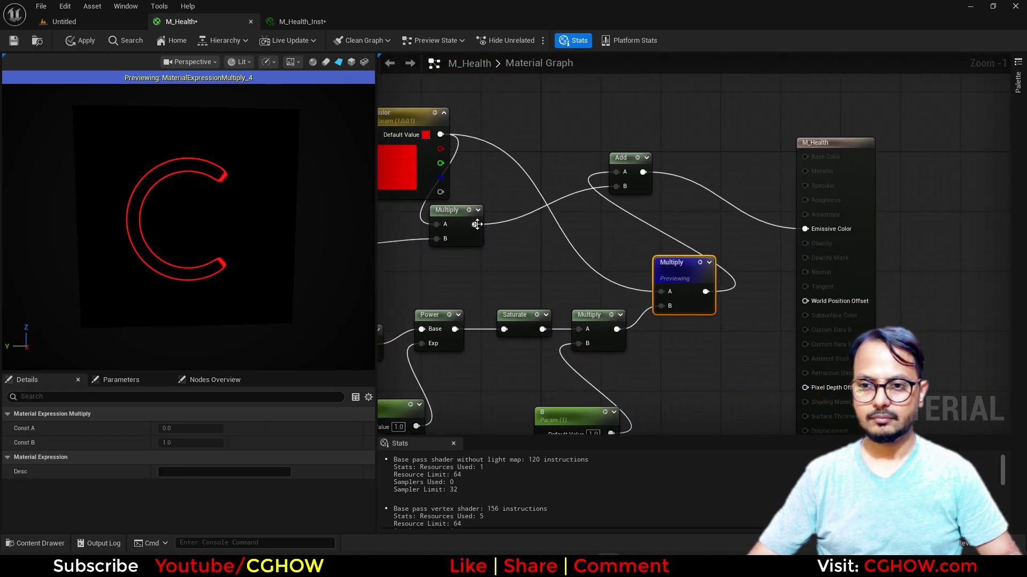
{"action": "right_click_drag", "start_coordinate": [531, 230], "coordinate": [590, 238]}
{"action": "left_click_drag", "start_coordinate": [527, 236], "coordinate": [565, 257]}
{"action": "left_click_drag", "start_coordinate": [756, 314], "coordinate": [755, 351]}
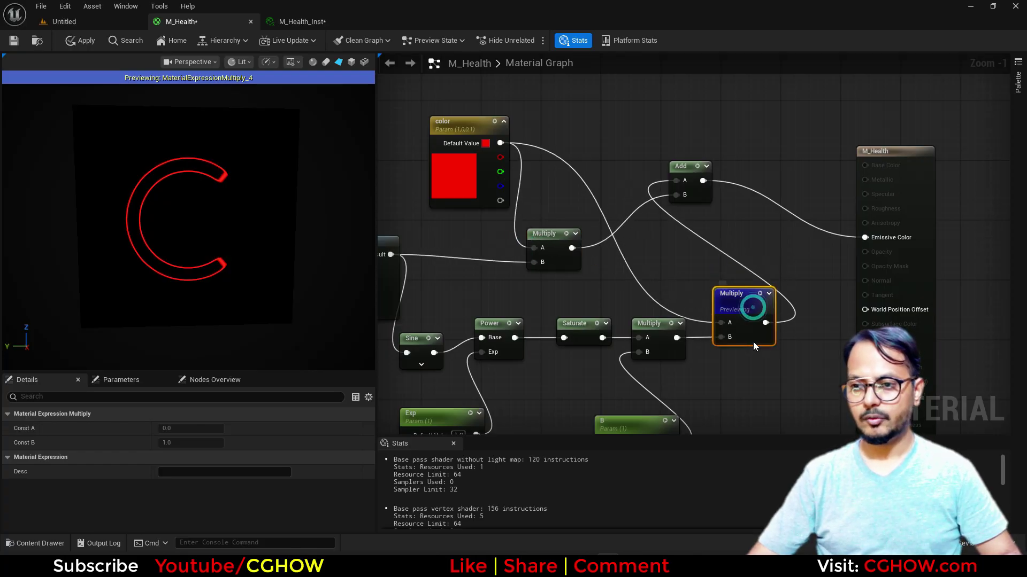
Step: Preview the upper color Multiply that feeds Add's B input, and reposition it between GeneratedRoundRect and Add
{"action": "left_click_drag", "start_coordinate": [556, 258], "coordinate": [527, 250]}
{"action": "right_click", "coordinate": [537, 253]}
{"action": "left_click", "coordinate": [556, 264]}
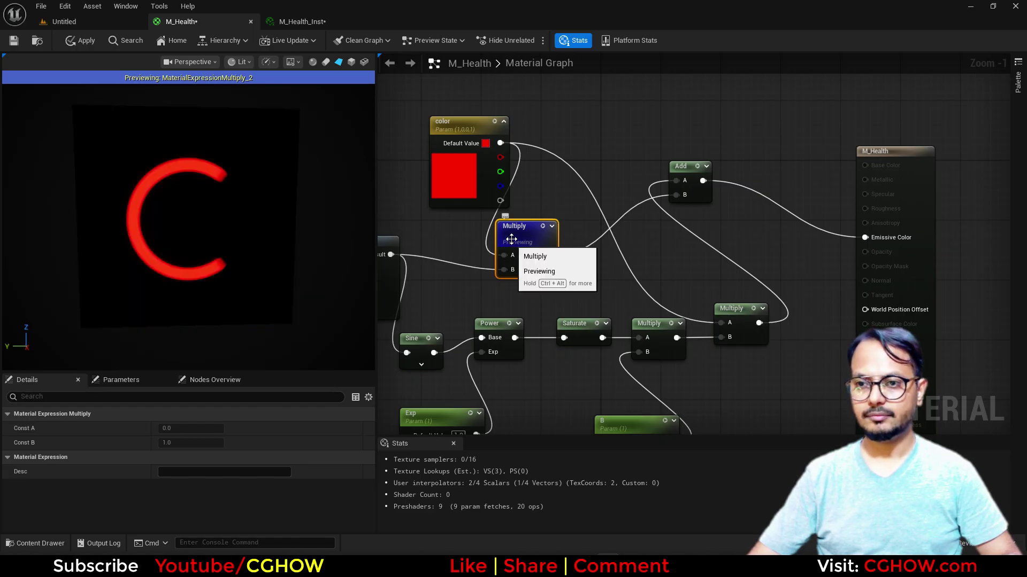
{"action": "left_click_drag", "start_coordinate": [454, 184], "coordinate": [422, 166]}
{"action": "left_click_drag", "start_coordinate": [522, 235], "coordinate": [546, 212]}
Step: Set the color parameter's default R value to 0.2
{"action": "right_click_drag", "start_coordinate": [486, 268], "coordinate": [595, 238]}
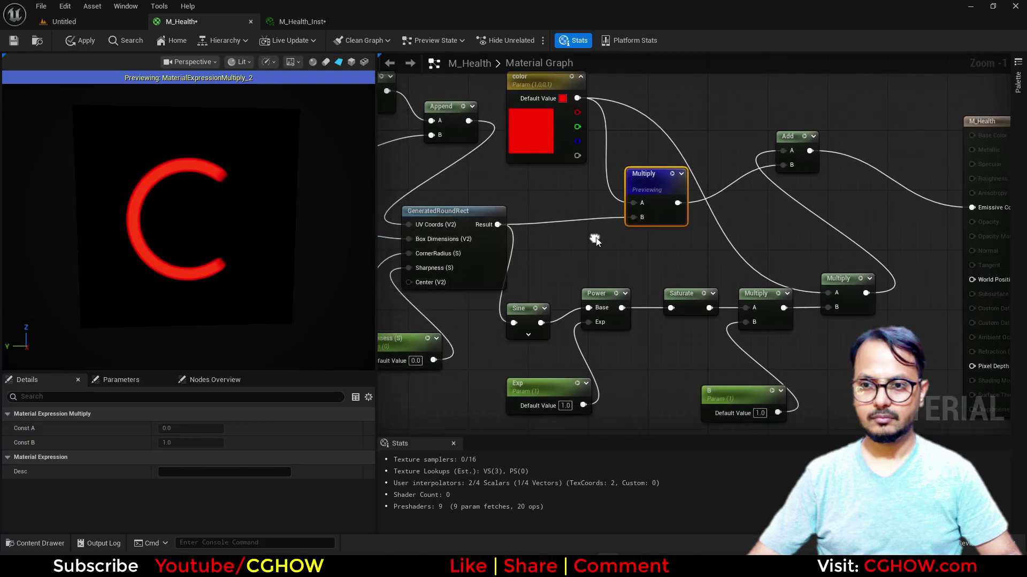
{"action": "right_click", "coordinate": [595, 238]}
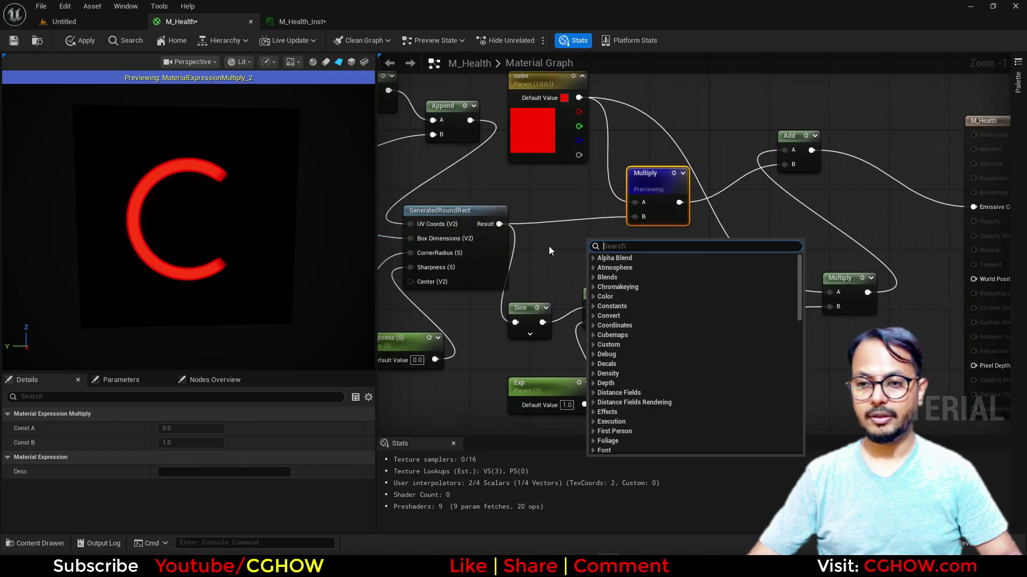
{"action": "right_click_drag", "start_coordinate": [548, 251], "coordinate": [486, 264]}
{"action": "left_click", "coordinate": [466, 136]}
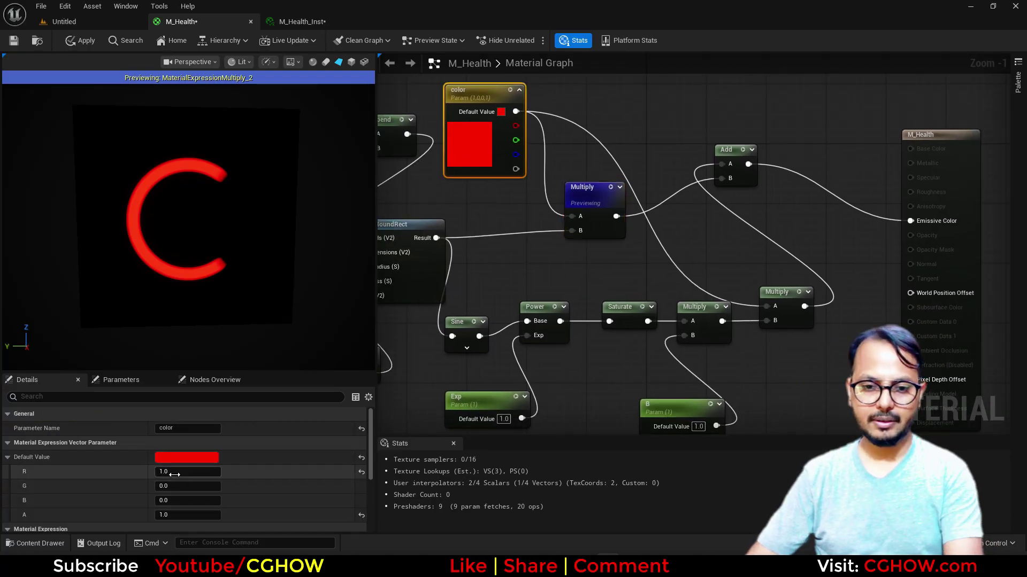
{"action": "left_click", "coordinate": [174, 474]}
{"action": "key", "text": "Return"}
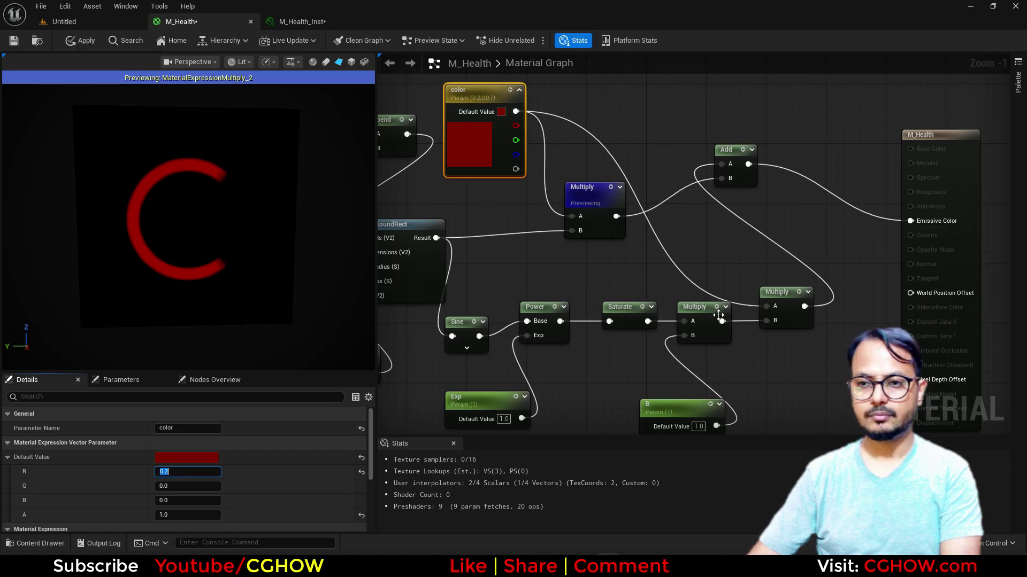
Step: Preview the Add node, move it closer to the M_Health output node, and inspect the ring up close
{"action": "right_click", "coordinate": [726, 148]}
{"action": "left_click", "coordinate": [755, 175]}
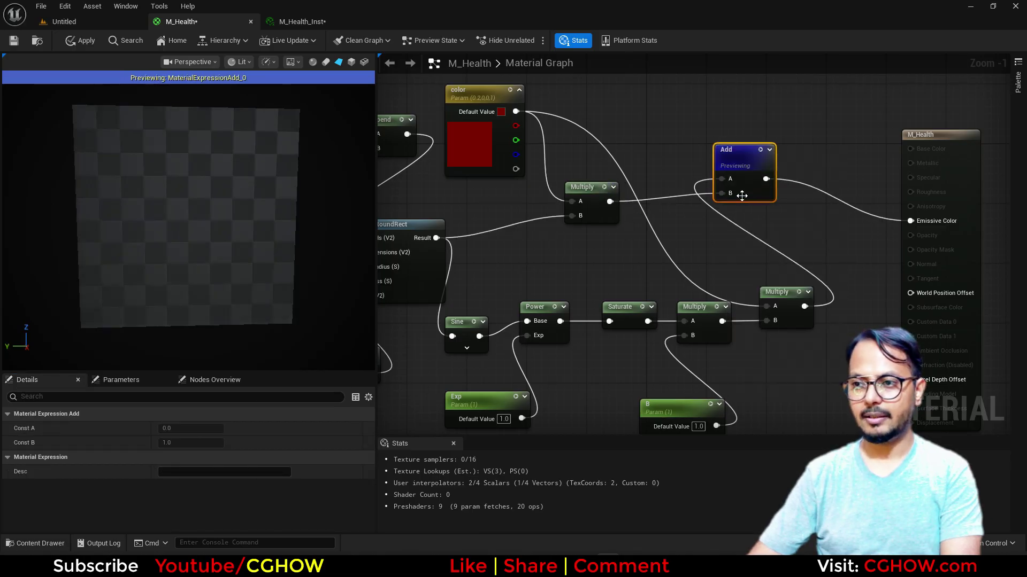
{"action": "left_click_drag", "start_coordinate": [750, 171], "coordinate": [794, 171]}
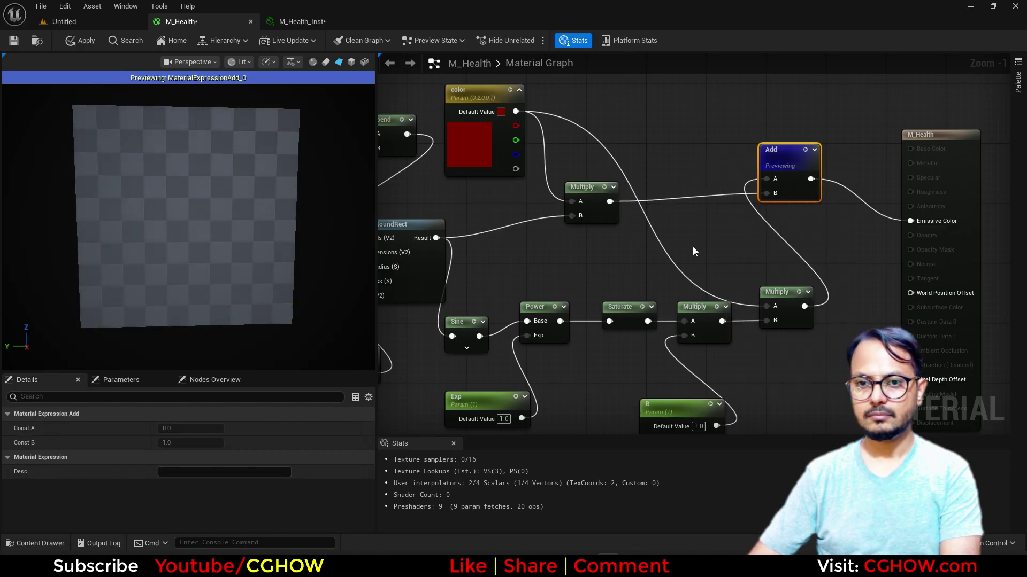
{"action": "scroll", "coordinate": [203, 248], "scroll_direction": "up", "scroll_amount": 4}
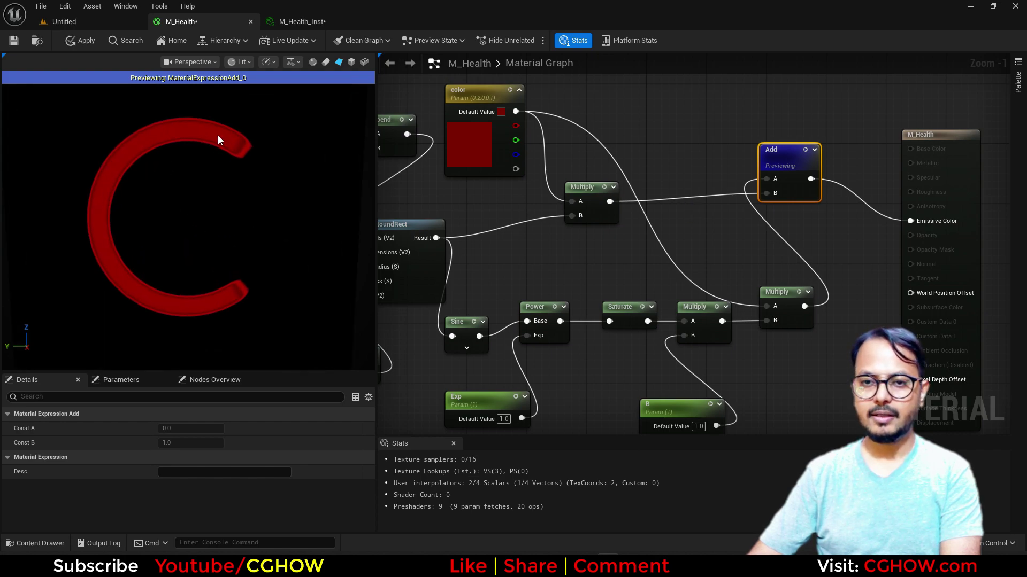
Step: Duplicate GeneratedRoundRect with its 0.7,0.1 constant, Corner_Radius and Sharpness (S) parameters, placing the copies below the originals
{"action": "right_click_drag", "start_coordinate": [605, 373], "coordinate": [692, 280]}
{"action": "right_click", "coordinate": [692, 280]}
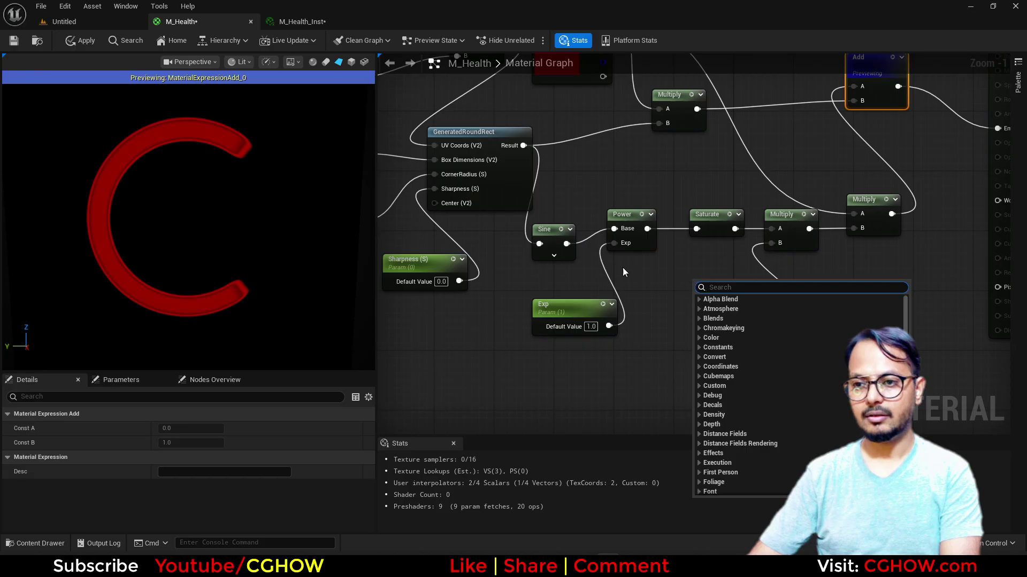
{"action": "scroll", "coordinate": [498, 286], "scroll_direction": "down", "scroll_amount": 1}
{"action": "right_click_drag", "start_coordinate": [498, 286], "coordinate": [633, 326]}
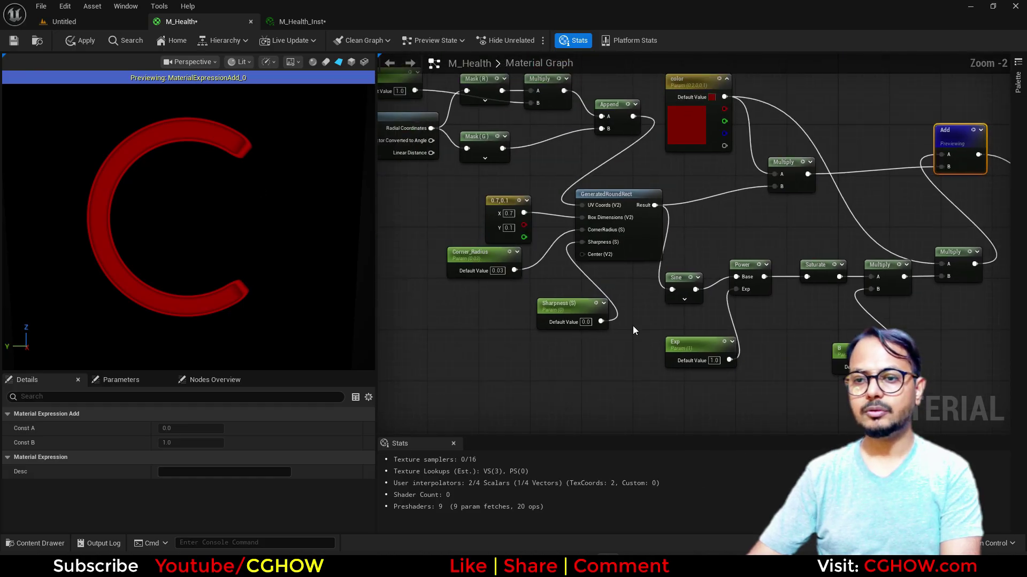
{"action": "right_click_drag", "start_coordinate": [640, 268], "coordinate": [604, 203]}
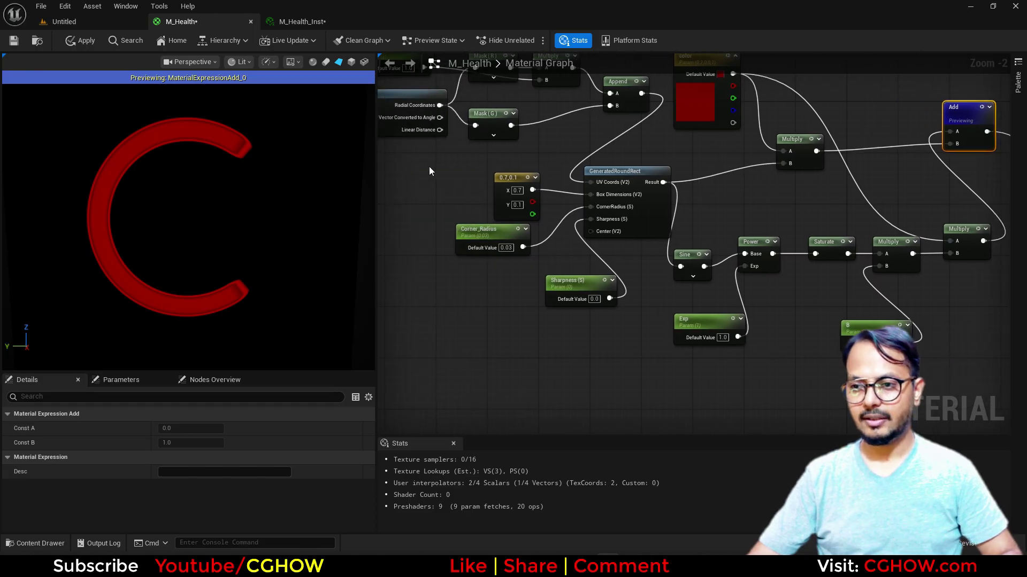
{"action": "left_click_drag", "start_coordinate": [429, 166], "coordinate": [631, 302]}
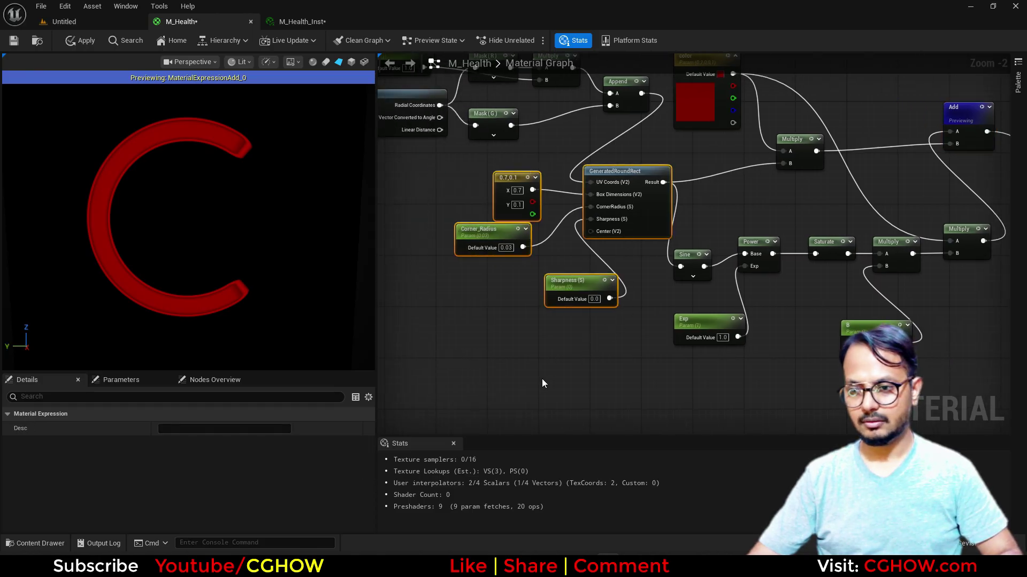
{"action": "key", "text": "ctrl+d"}
{"action": "right_click", "coordinate": [463, 323]}
{"action": "left_click", "coordinate": [442, 325]}
{"action": "right_click_drag", "start_coordinate": [442, 326], "coordinate": [389, 244]}
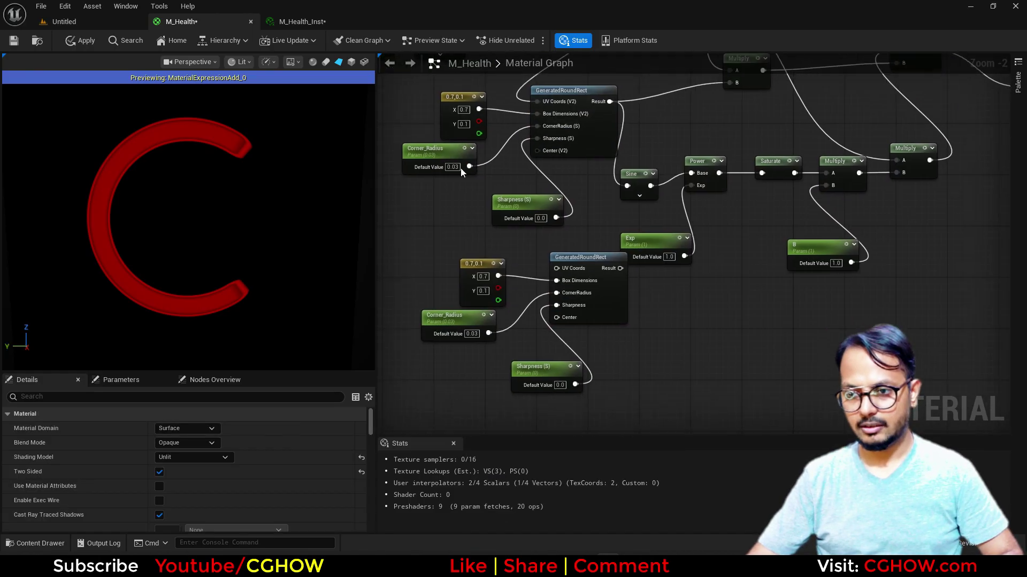
Step: Connect the original Corner_Radius to the duplicated GeneratedRoundRect's CornerRadius input and delete the duplicate Corner_Radius parameter
{"action": "left_click_drag", "start_coordinate": [469, 166], "coordinate": [557, 295]}
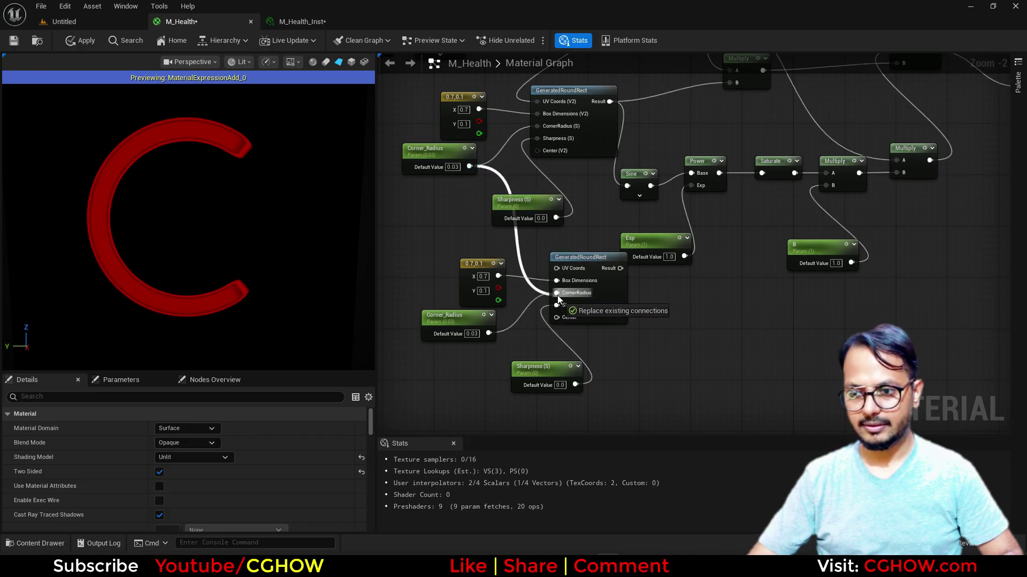
{"action": "left_click_drag", "start_coordinate": [555, 219], "coordinate": [584, 222]}
{"action": "left_click", "coordinate": [556, 230]}
{"action": "left_click", "coordinate": [445, 321]}
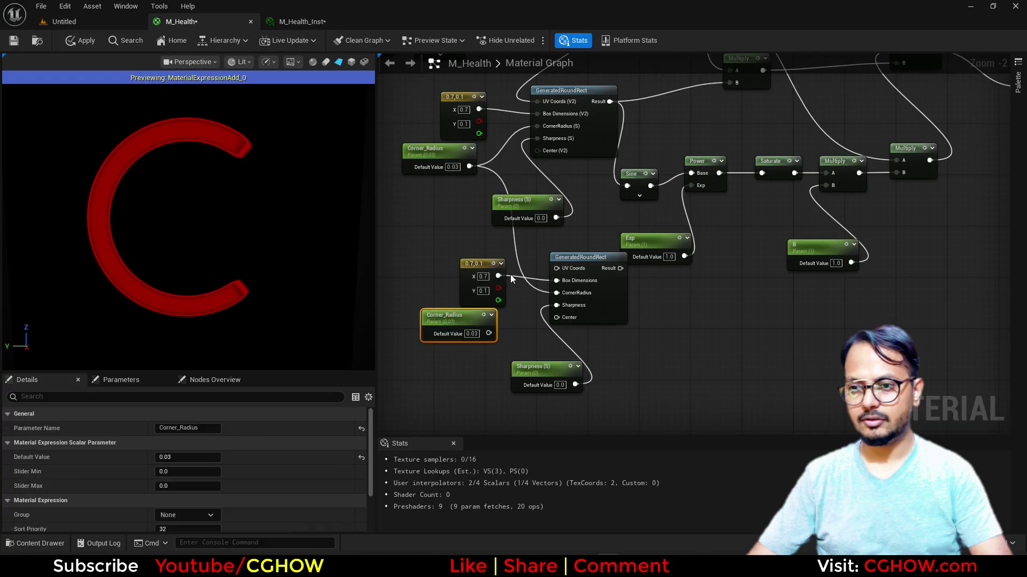
{"action": "key", "text": "Delete"}
Step: Rename the duplicated Sharpness (S) parameter to Sharpness2
{"action": "left_click", "coordinate": [535, 368]}
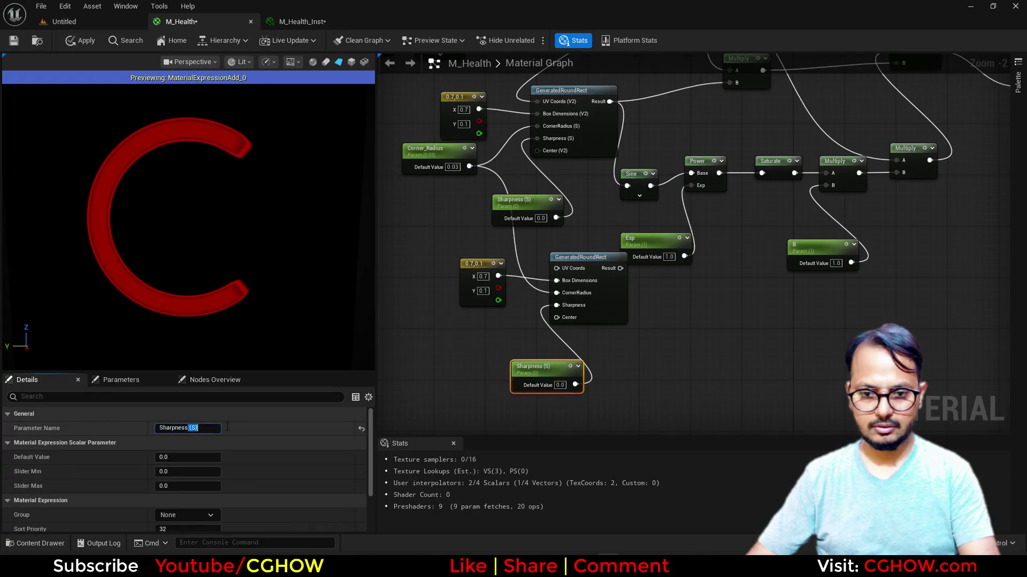
{"action": "type", "text": "2"}
{"action": "key", "text": "Return"}
Step: Set the duplicated box dimensions constant to X 0.65 and Y 0.08
{"action": "scroll", "coordinate": [448, 310], "scroll_direction": "up", "scroll_amount": 1}
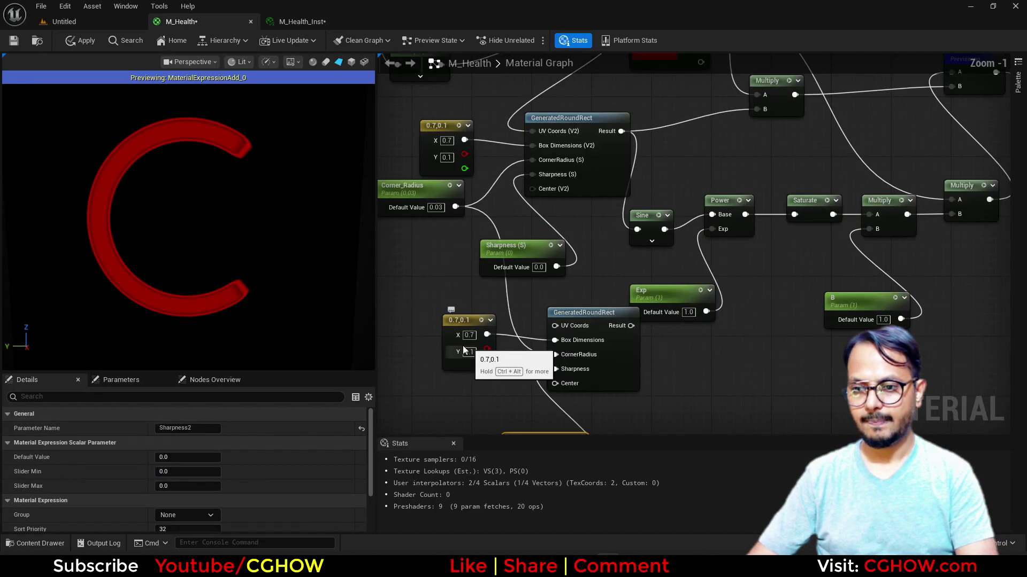
{"action": "scroll", "coordinate": [463, 350], "scroll_direction": "up", "scroll_amount": 1}
{"action": "left_click", "coordinate": [470, 334]}
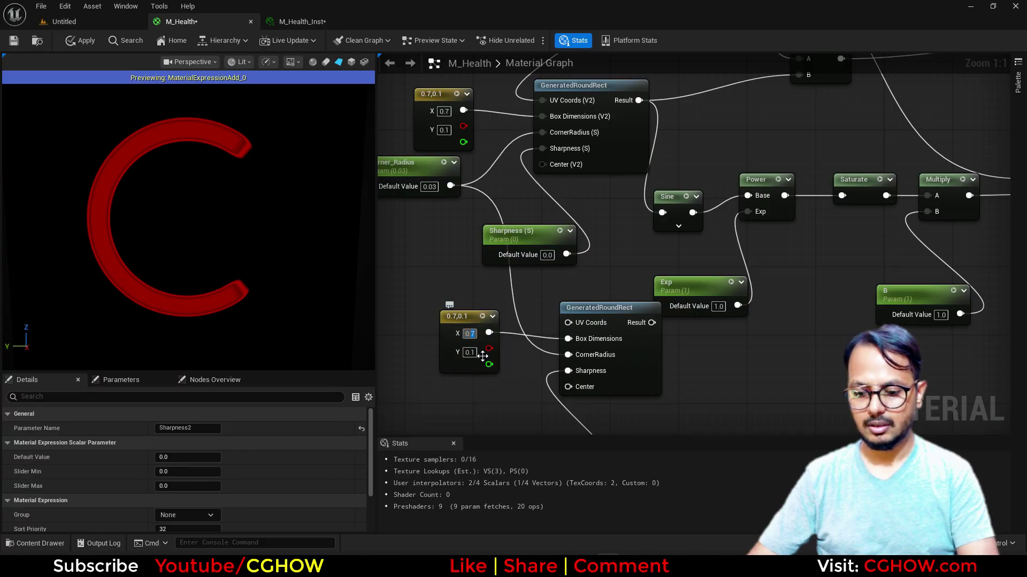
{"action": "type", "text": "0.65"}
{"action": "key", "text": "Return"}
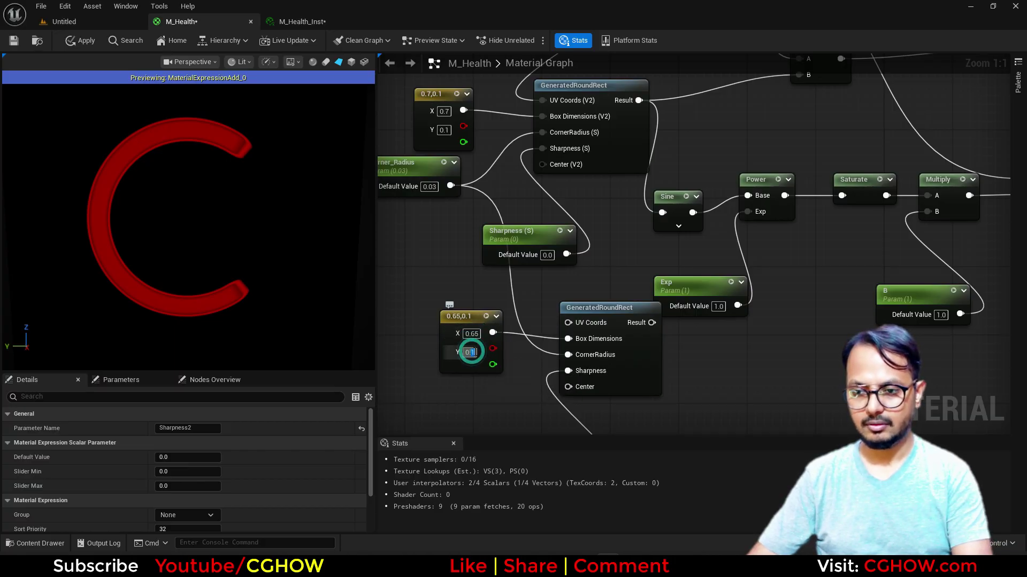
{"action": "type", "text": "0.08"}
{"action": "key", "text": "Return"}
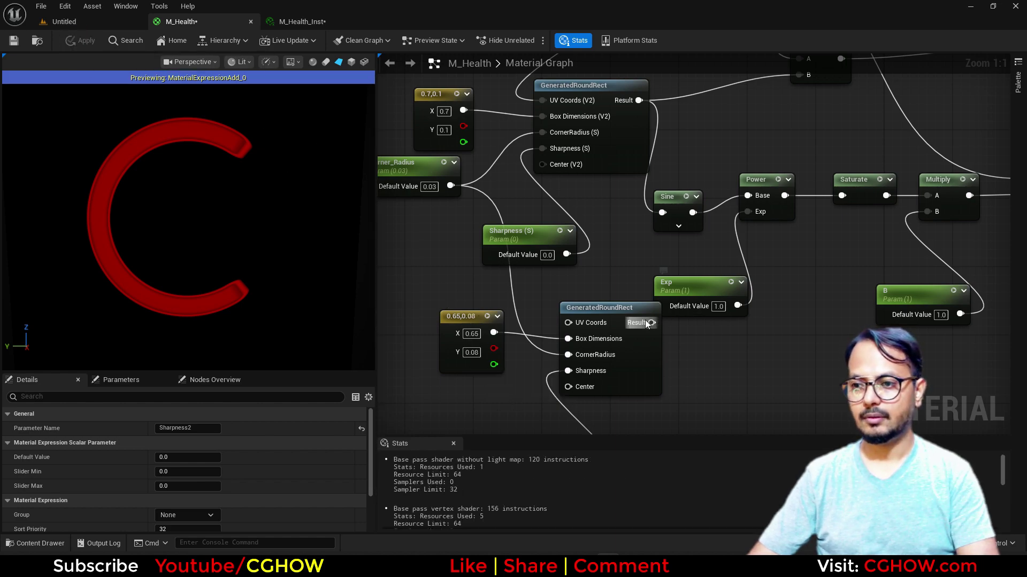
Step: Connect the duplicated GeneratedRoundRect's Result to Sine, apply the material, and check the effect in M_Health_Inst
{"action": "left_click_drag", "start_coordinate": [651, 322], "coordinate": [662, 214]}
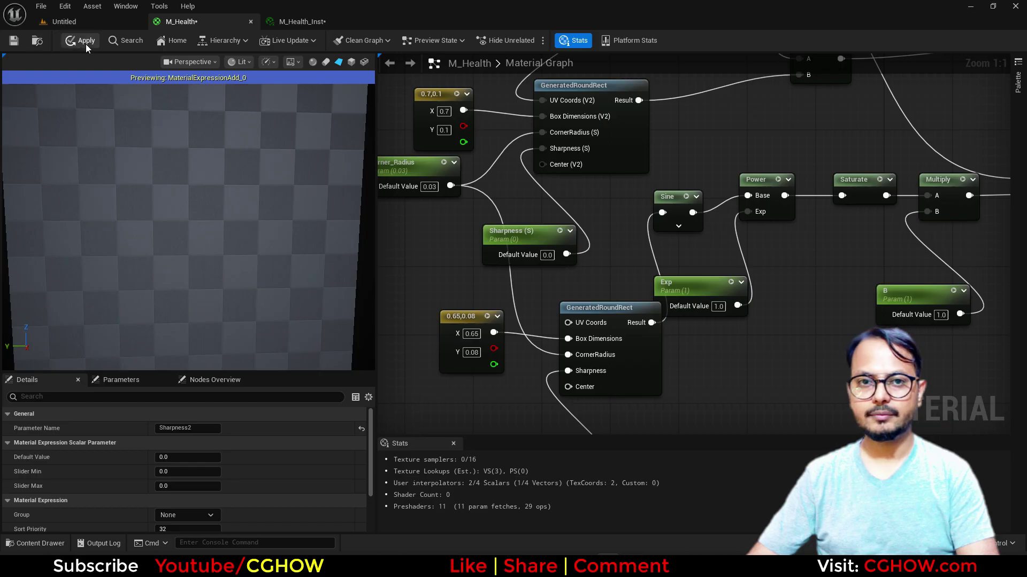
{"action": "left_click", "coordinate": [305, 20]}
{"action": "left_click", "coordinate": [202, 23]}
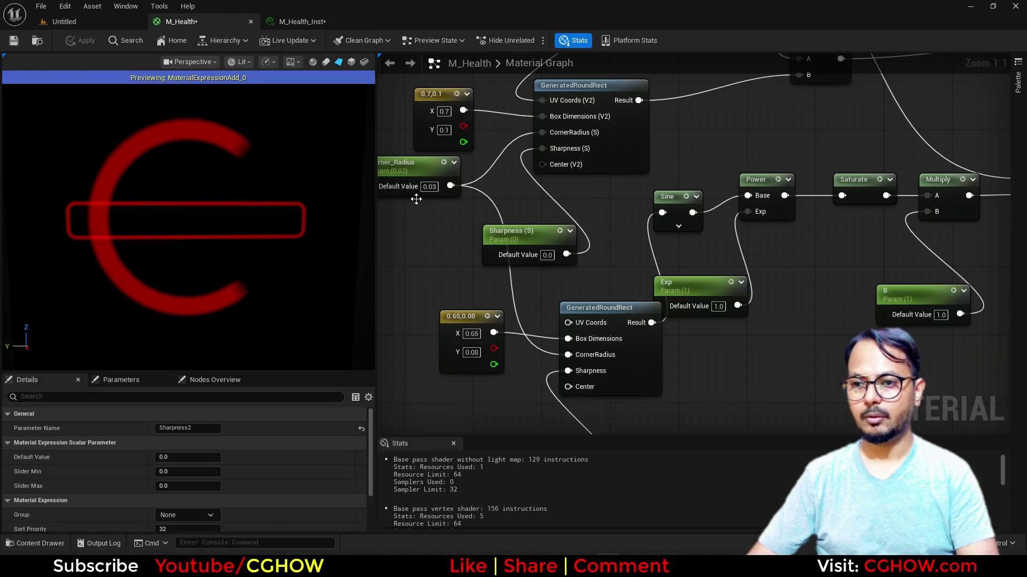
Step: Connect Append's output to the duplicated GeneratedRoundRect's UV Coords, apply the material, and switch to M_Health_Inst
{"action": "left_click_drag", "start_coordinate": [641, 134], "coordinate": [609, 390]}
{"action": "key", "text": "ctrl+s"}
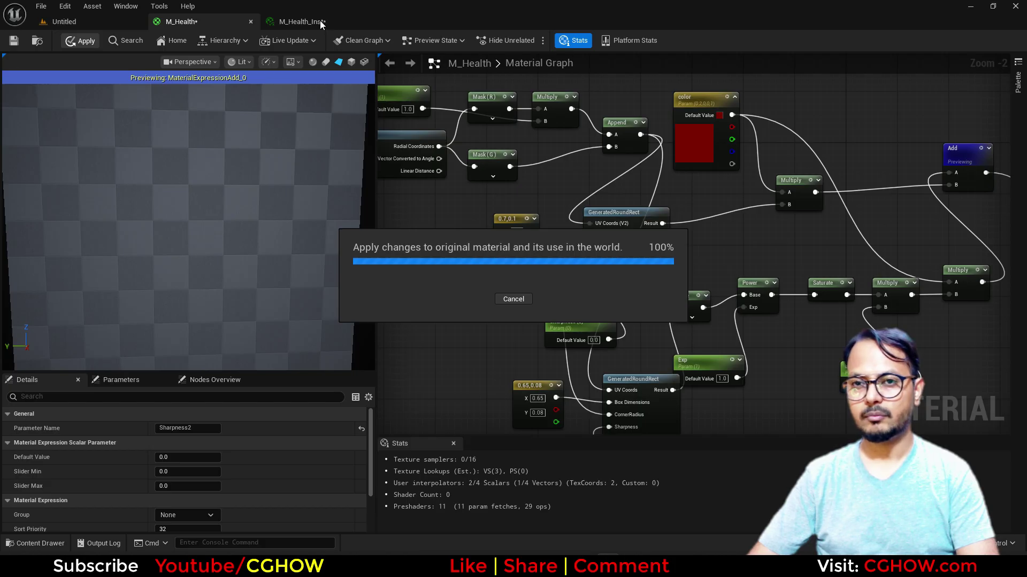
{"action": "left_click", "coordinate": [317, 21]}
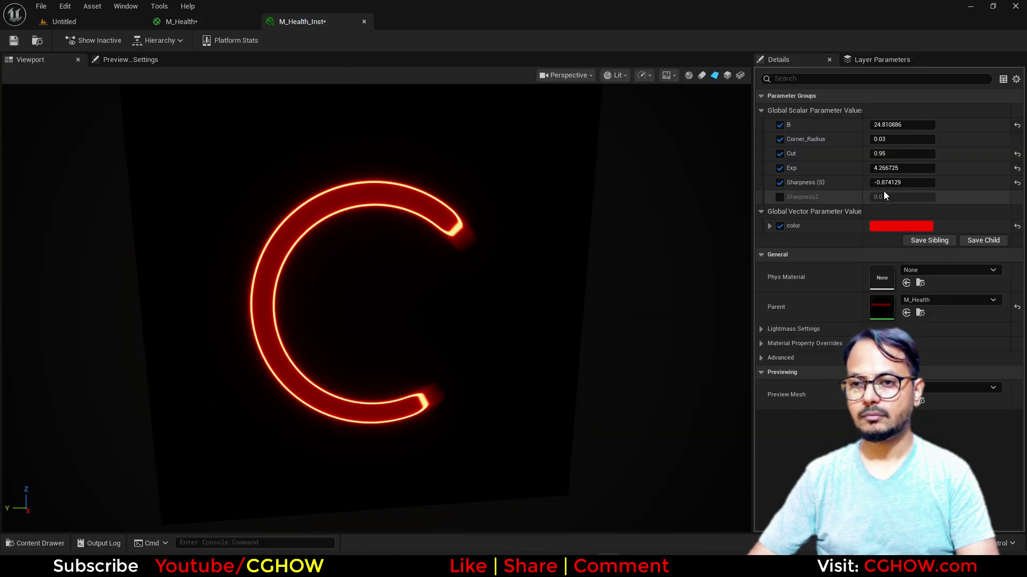
Step: Override Sharpness2 with 0.048 in the instance, and set Exp to about 11.92 and Sharpness (S) to about -0.5
{"action": "left_click", "coordinate": [779, 197]}
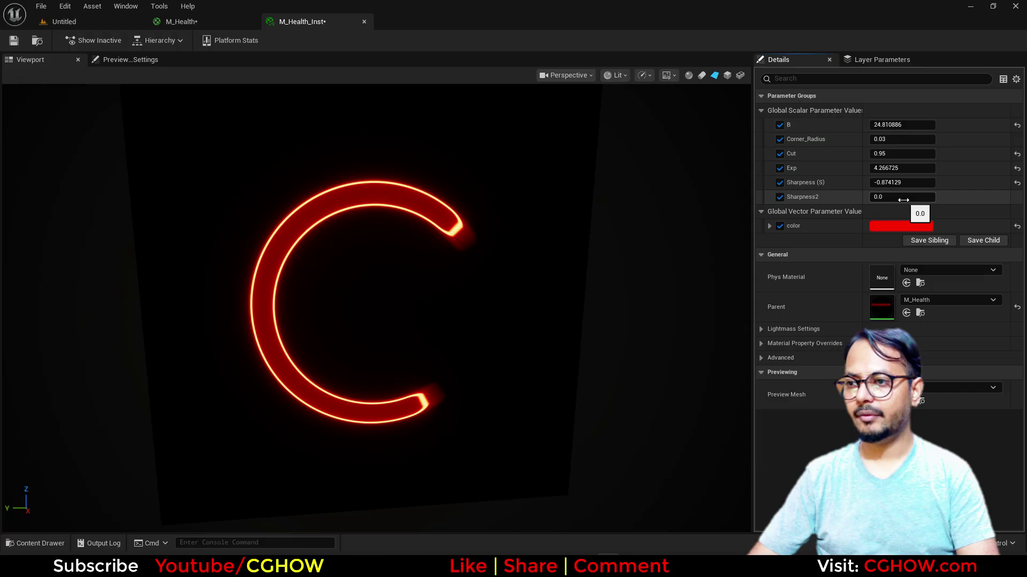
{"action": "left_click_drag", "start_coordinate": [903, 200], "coordinate": [912, 168]}
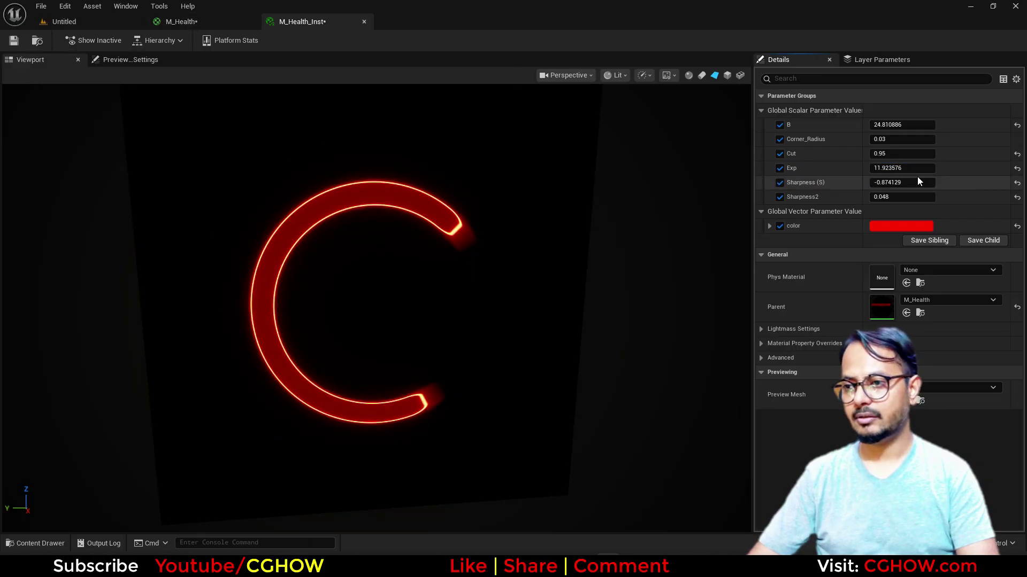
{"action": "left_click_drag", "start_coordinate": [907, 182], "coordinate": [920, 181]}
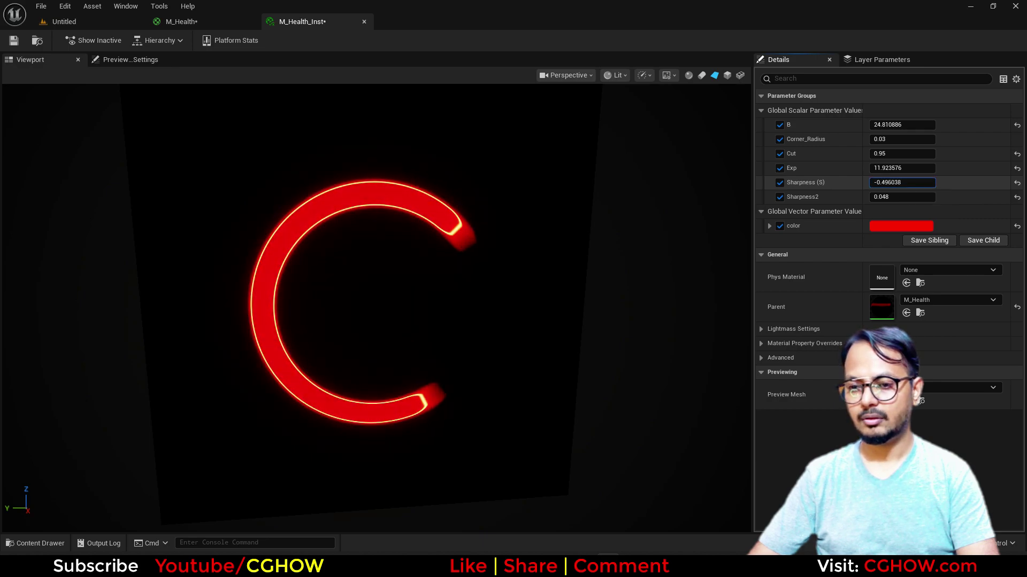
Step: Back in the M_Health graph, move the 0.65,0.08 and 0.7,0.1 constants farther from their GeneratedRoundRect nodes
{"action": "left_click", "coordinate": [199, 23]}
{"action": "right_click_drag", "start_coordinate": [536, 379], "coordinate": [661, 335]}
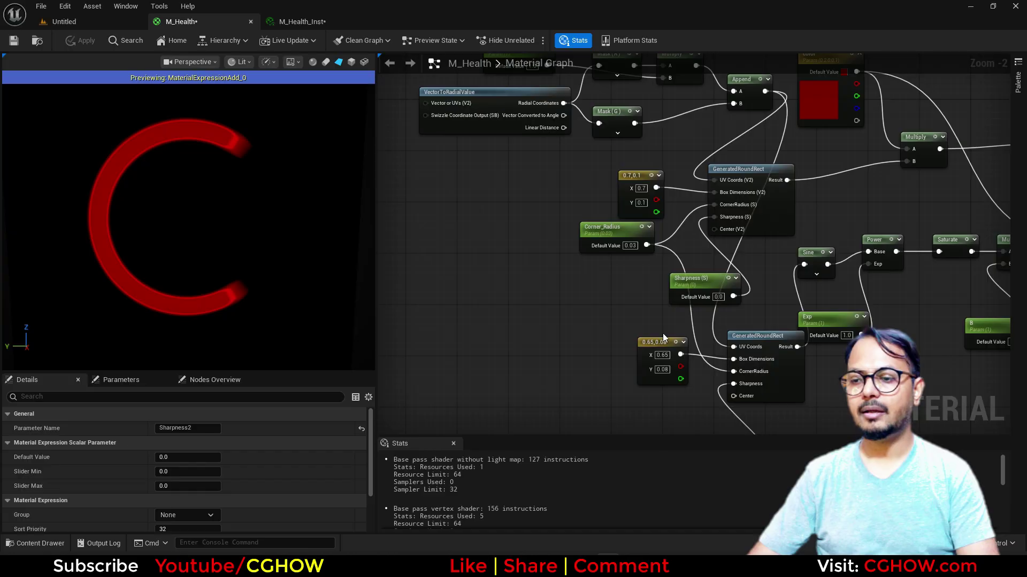
{"action": "left_click_drag", "start_coordinate": [659, 336], "coordinate": [580, 324]}
{"action": "left_click_drag", "start_coordinate": [634, 187], "coordinate": [563, 193]}
{"action": "scroll", "coordinate": [476, 277], "scroll_direction": "up", "scroll_amount": 2}
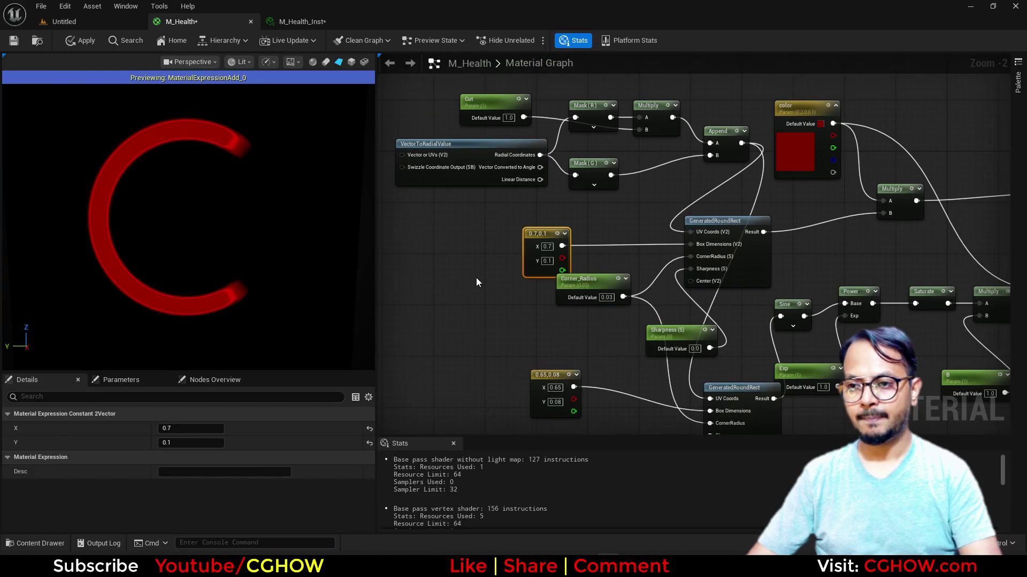
Step: Convert the 0.7,0.1 constant to a vector parameter named size1
{"action": "right_click_drag", "start_coordinate": [465, 262], "coordinate": [494, 189]}
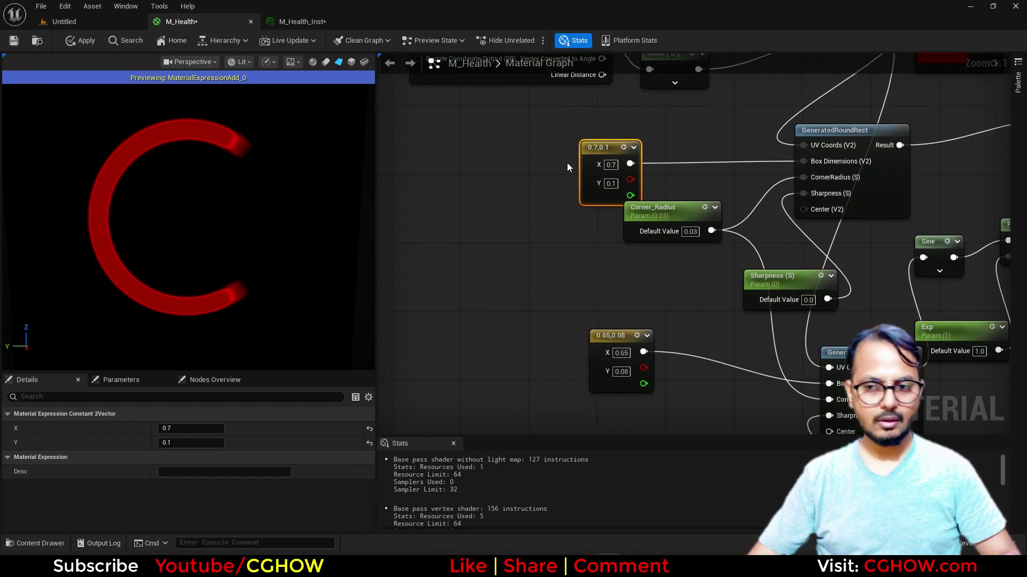
{"action": "right_click", "coordinate": [603, 154]}
{"action": "left_click", "coordinate": [657, 186]}
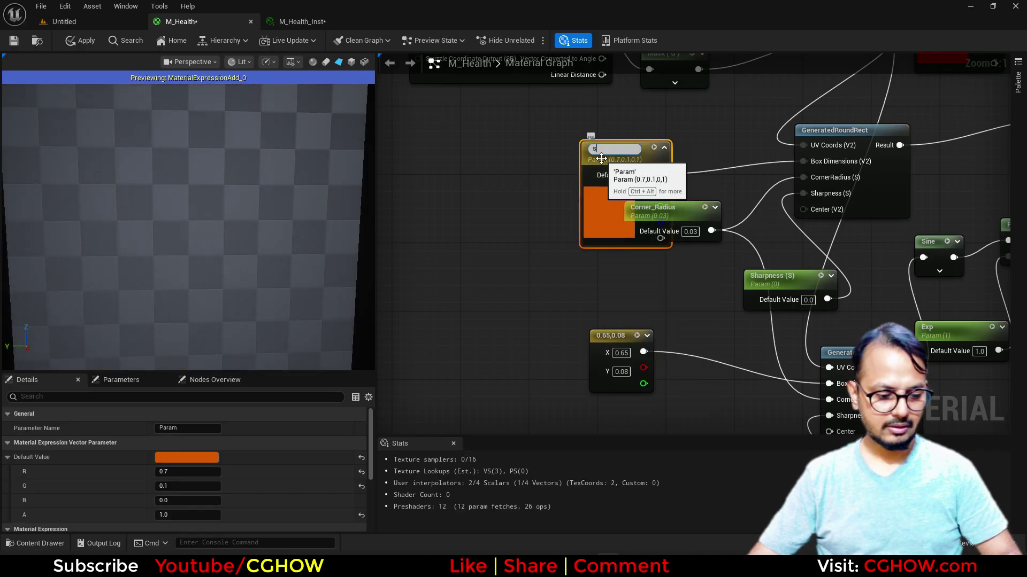
{"action": "type", "text": "size1"}
{"action": "key", "text": "Return"}
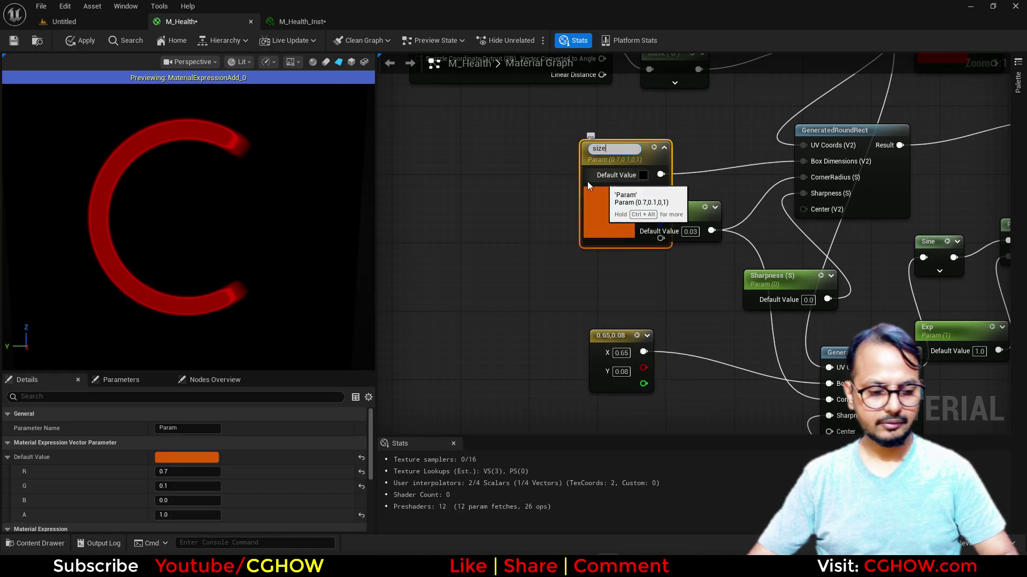
Step: Insert a Component Mask for R and G between size1 and the first GeneratedRoundRect's Box Dimensions
{"action": "left_click_drag", "start_coordinate": [625, 153], "coordinate": [802, 161]}
{"action": "left_click", "coordinate": [600, 122]}
{"action": "key", "text": "shift+c"}
{"action": "left_click", "coordinate": [599, 119], "text": "shift"}
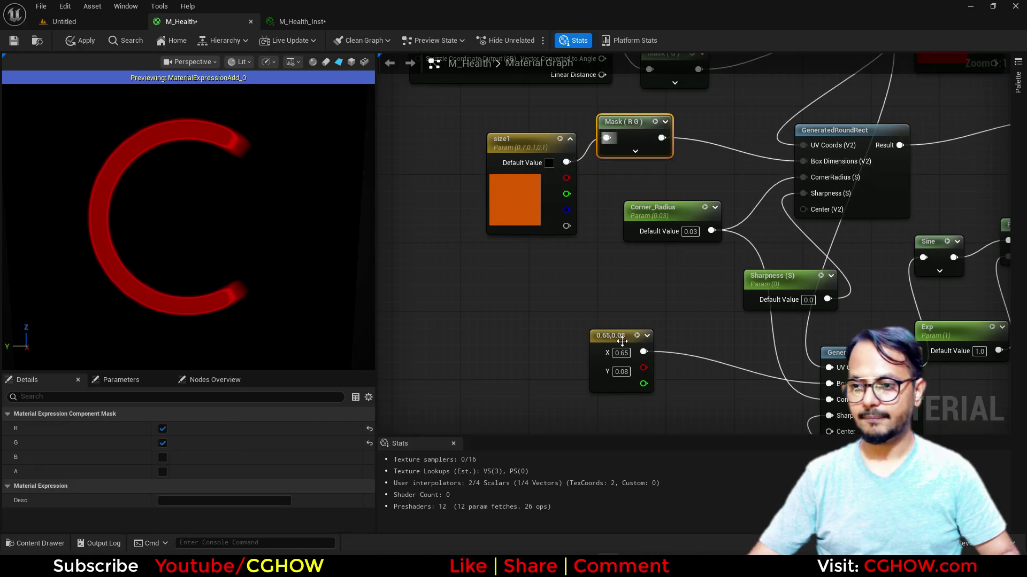
Step: Convert the 0.65,0.08 constant to a vector parameter named size2
{"action": "right_click", "coordinate": [622, 340]}
{"action": "left_click", "coordinate": [668, 112]}
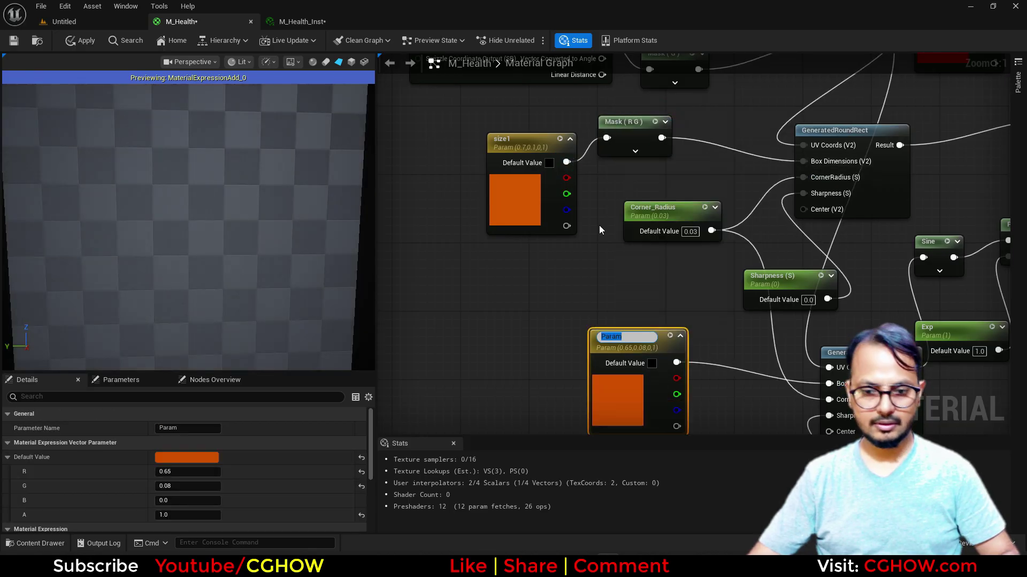
{"action": "type", "text": "size2"}
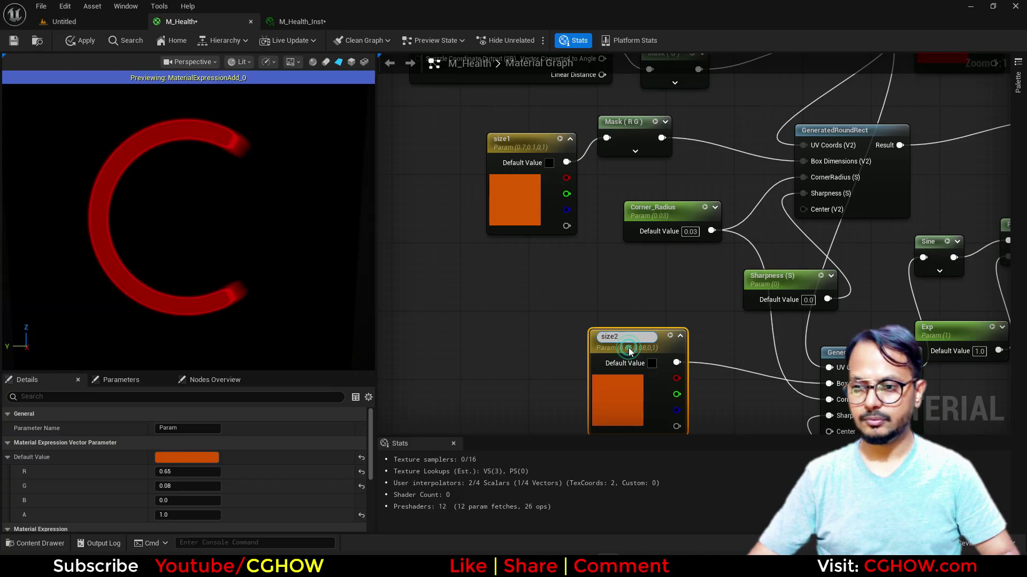
Step: Insert a copy of the R and G mask between size2 and the duplicated GeneratedRoundRect's Box Dimensions
{"action": "left_click_drag", "start_coordinate": [631, 344], "coordinate": [509, 348]}
{"action": "left_click", "coordinate": [607, 340]}
{"action": "key", "text": "ctrl+v"}
{"action": "left_click_drag", "start_coordinate": [582, 359], "coordinate": [829, 383]}
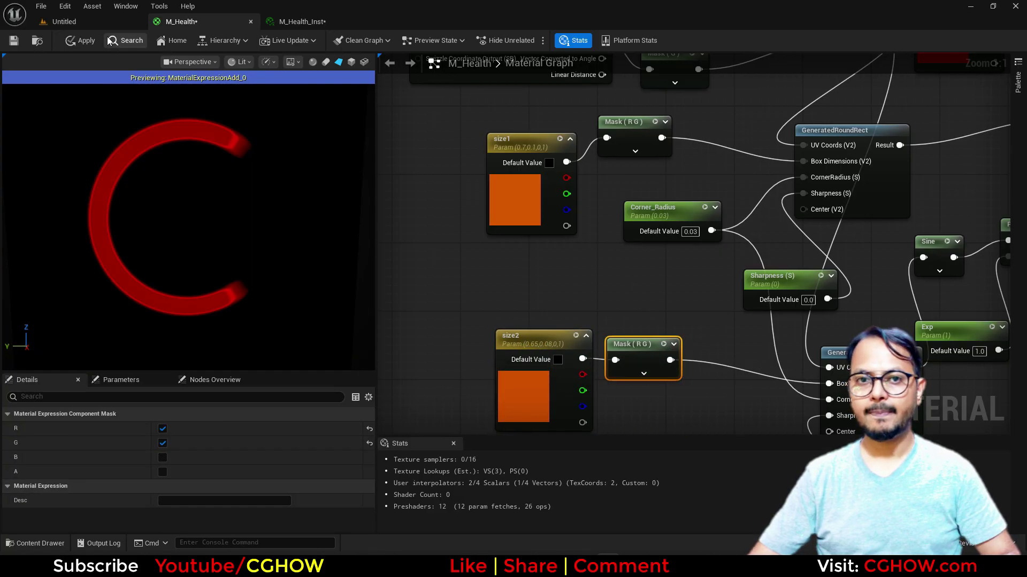
Step: Apply the material, then override size1 in M_Health_Inst with R 0.66 and G 0.108
{"action": "left_click", "coordinate": [290, 22]}
{"action": "left_click", "coordinate": [772, 244]}
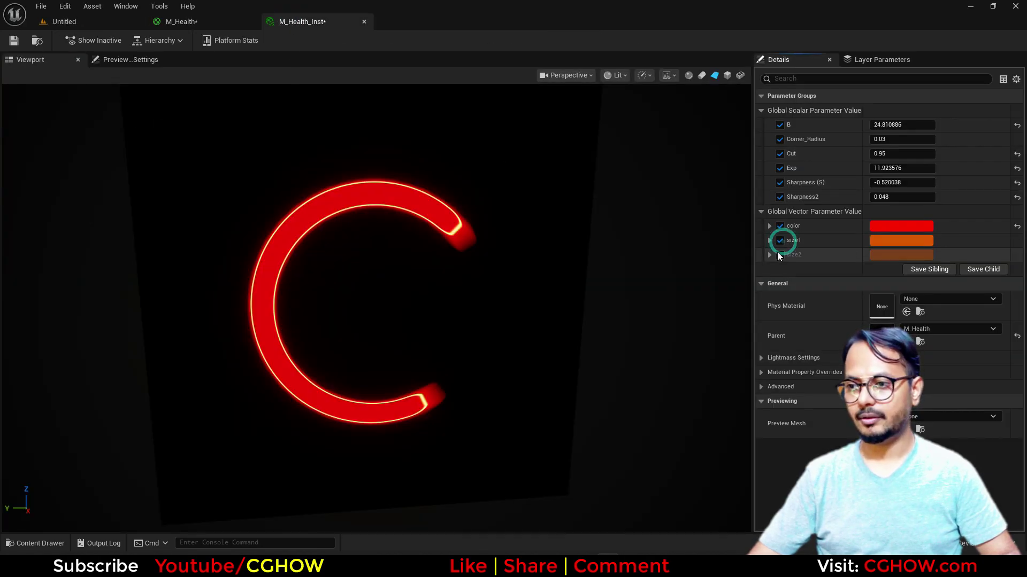
{"action": "left_click", "coordinate": [770, 242]}
{"action": "mouse_move", "coordinate": [885, 257]}
{"action": "left_mouse_down"}
{"action": "mouse_move", "coordinate": [920, 256]}
{"action": "mouse_move", "coordinate": [866, 256]}
{"action": "mouse_move", "coordinate": [909, 270]}
{"action": "mouse_move", "coordinate": [897, 270]}
{"action": "left_mouse_up"}
Step: Darken the instance's color parameter by setting its brightness value to 0.2
{"action": "left_click", "coordinate": [893, 225]}
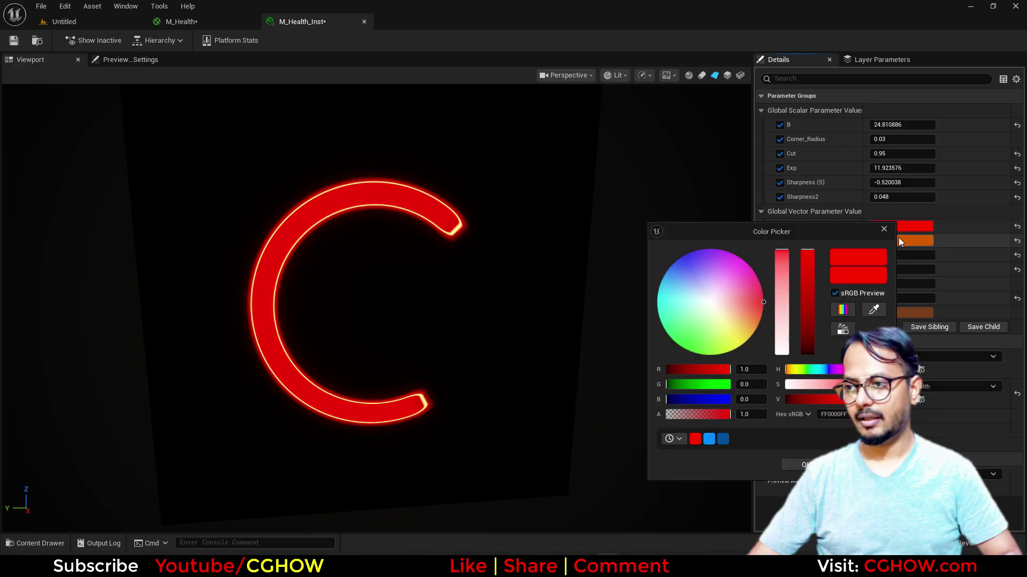
{"action": "left_click", "coordinate": [869, 399]}
{"action": "type", "text": ".2"}
{"action": "key", "text": "Return"}
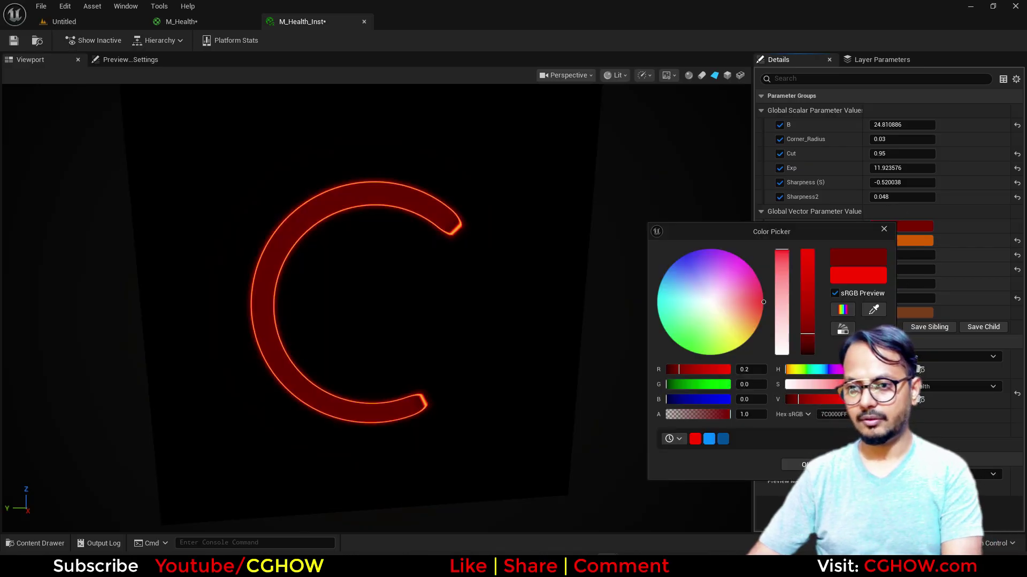
{"action": "left_click", "coordinate": [798, 465]}
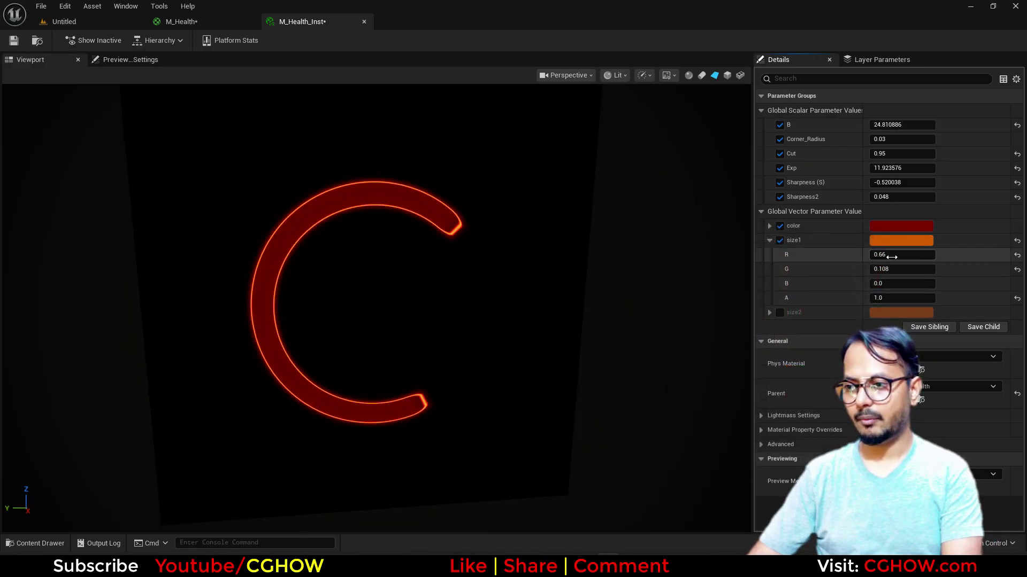
Step: Set size1 to R 0.676 and G 0.14, and raise B to about 485
{"action": "mouse_move", "coordinate": [903, 254]}
{"action": "left_mouse_down"}
{"action": "mouse_move", "coordinate": [925, 254]}
{"action": "mouse_move", "coordinate": [925, 269]}
{"action": "mouse_move", "coordinate": [912, 269]}
{"action": "left_mouse_up"}
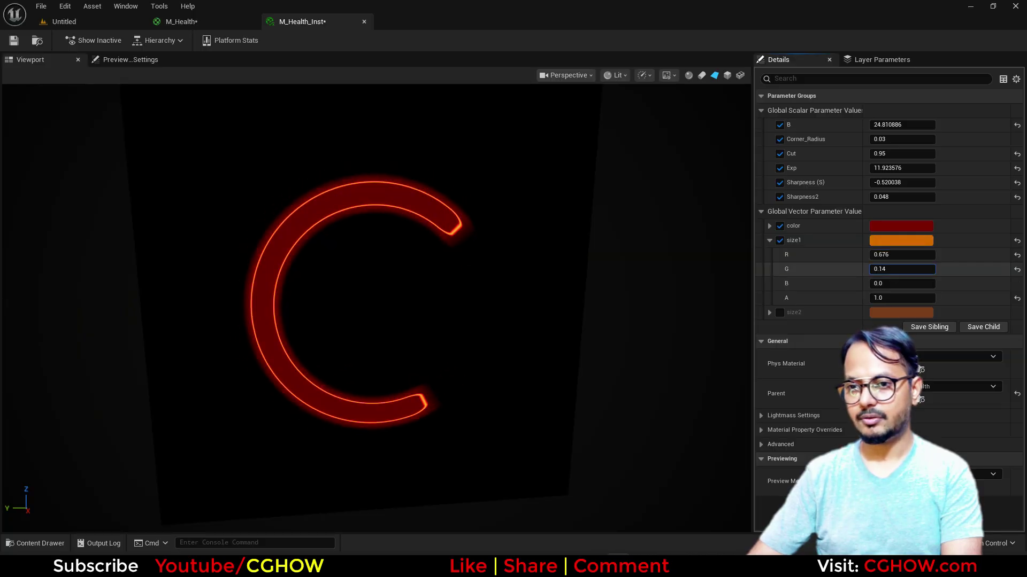
{"action": "left_click_drag", "start_coordinate": [902, 125], "coordinate": [984, 124]}
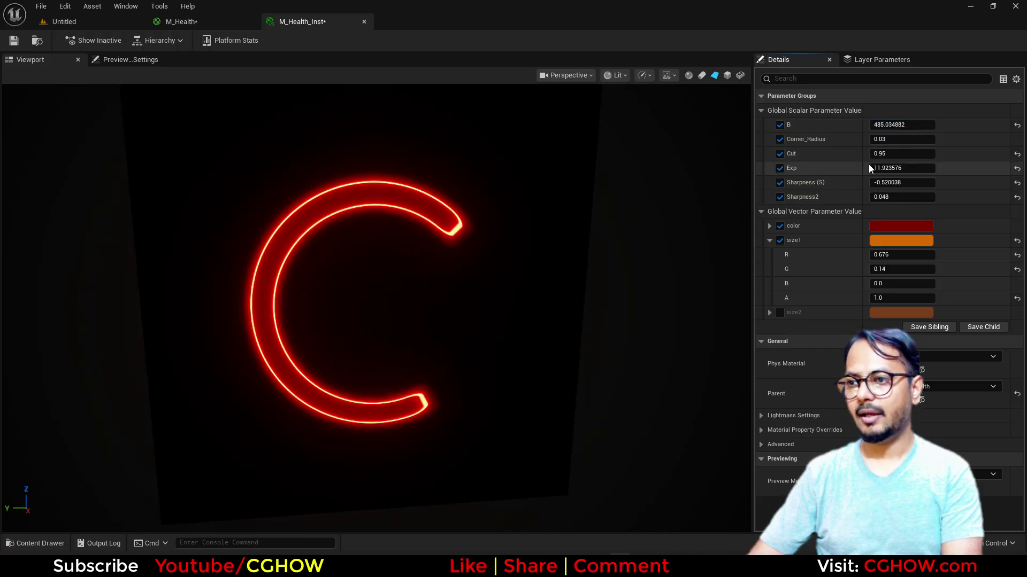
Step: Try different Cut values on the ring in the instance and restore Cut to 0.95
{"action": "left_click", "coordinate": [888, 155]}
{"action": "mouse_move", "coordinate": [888, 155]}
{"action": "left_mouse_down"}
{"action": "mouse_move", "coordinate": [933, 155]}
{"action": "mouse_move", "coordinate": [880, 154]}
{"action": "left_mouse_up"}
{"action": "key", "text": "ctrl+z"}
{"action": "mouse_move", "coordinate": [338, 321]}
{"action": "right_mouse_down"}
{"action": "mouse_move", "coordinate": [339, 262]}
{"action": "mouse_move", "coordinate": [339, 305]}
{"action": "right_mouse_up"}
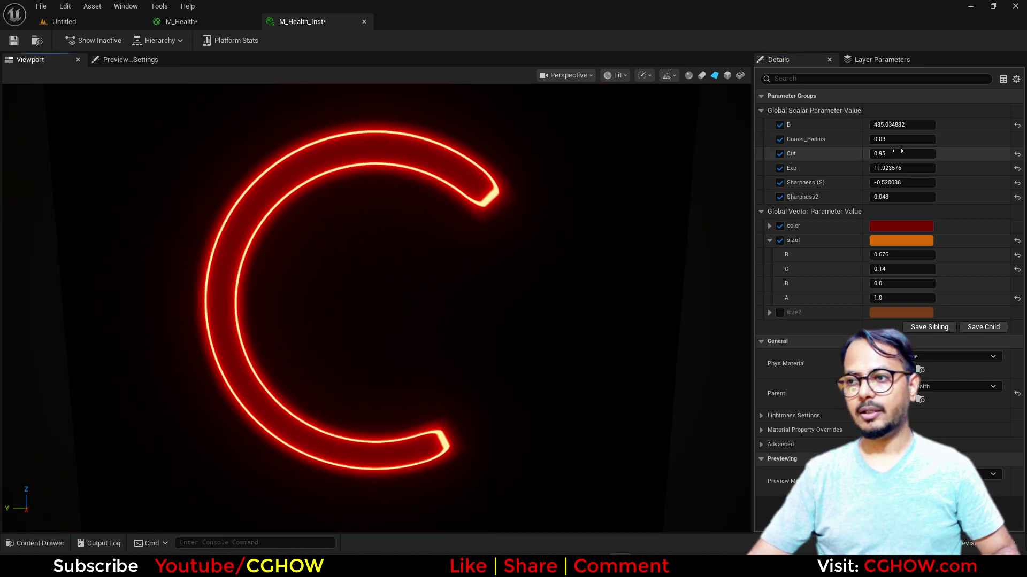
{"action": "left_click_drag", "start_coordinate": [880, 154], "coordinate": [909, 153]}
{"action": "type", "text": "0.95"}
{"action": "key", "text": "Return"}
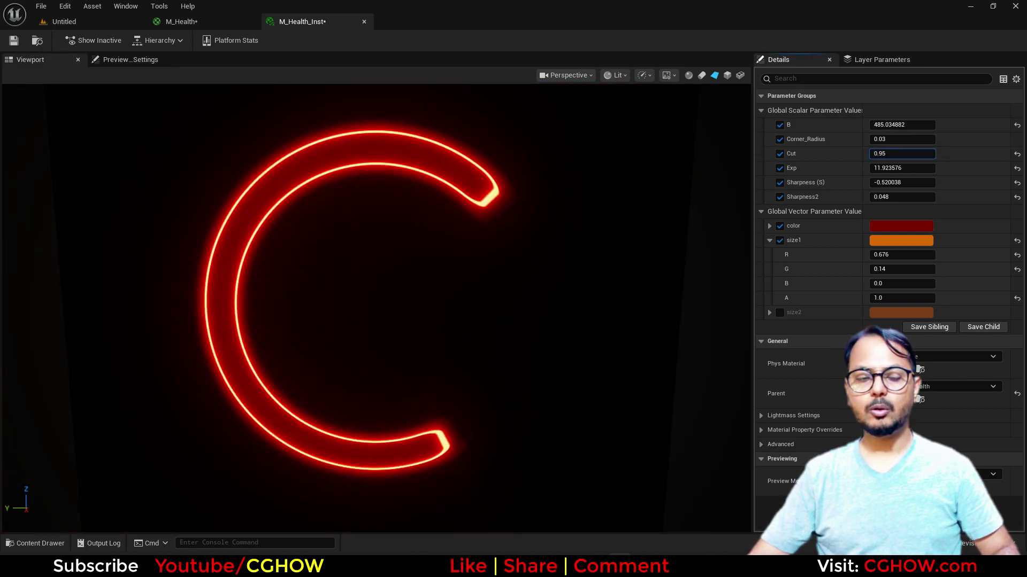